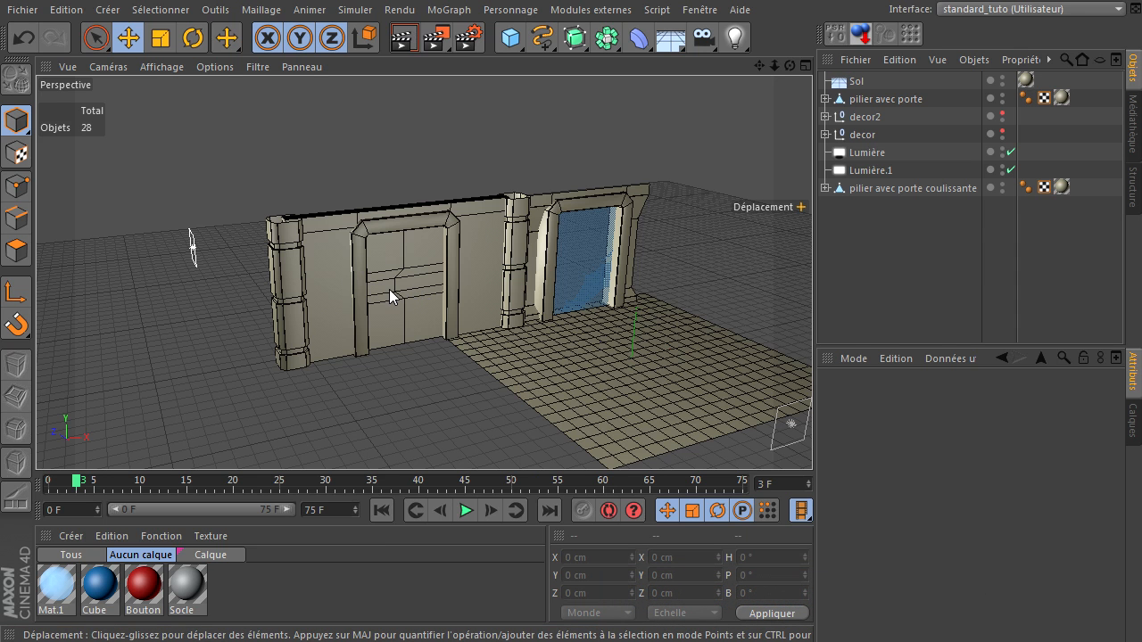
Step: Add an XPresso property to the pilier avec porte coulissante object
left_click_drag(789, 68, 812, 437)
mouse_move(758, 66)
left_mouse_down()
mouse_move(812, 437)
mouse_move(758, 69)
left_mouse_up()
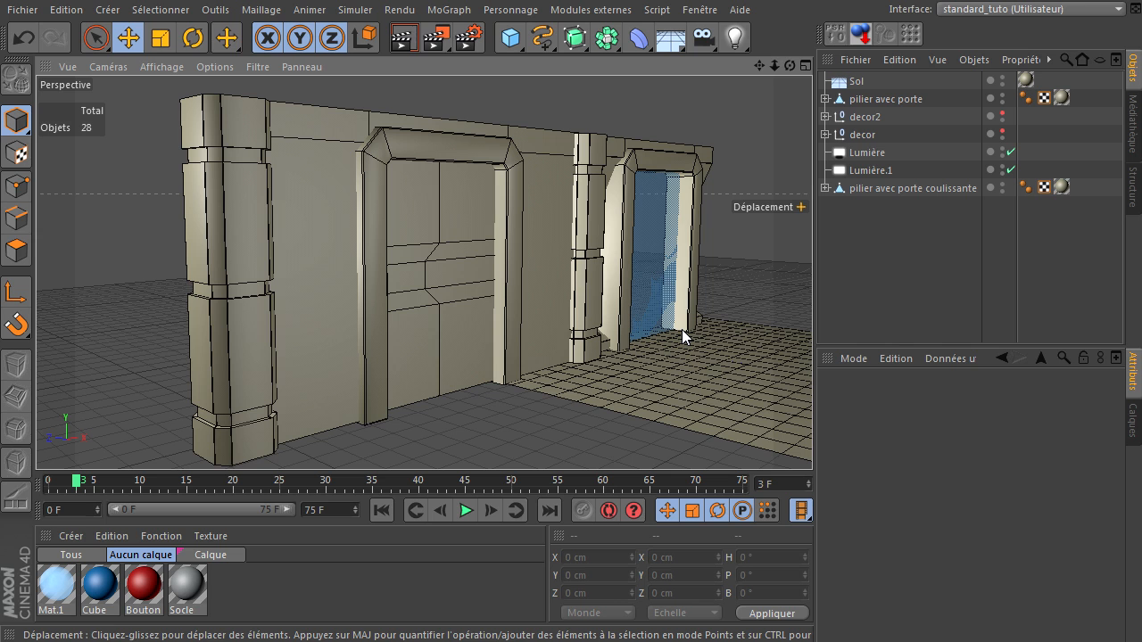
left_click(883, 188)
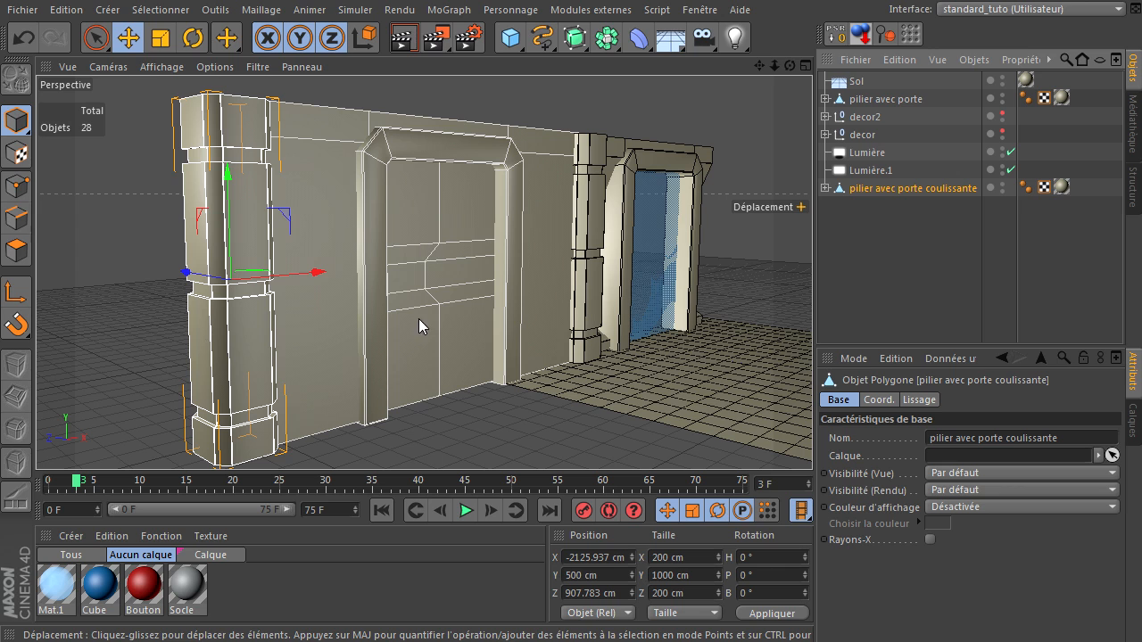
left_click(826, 189)
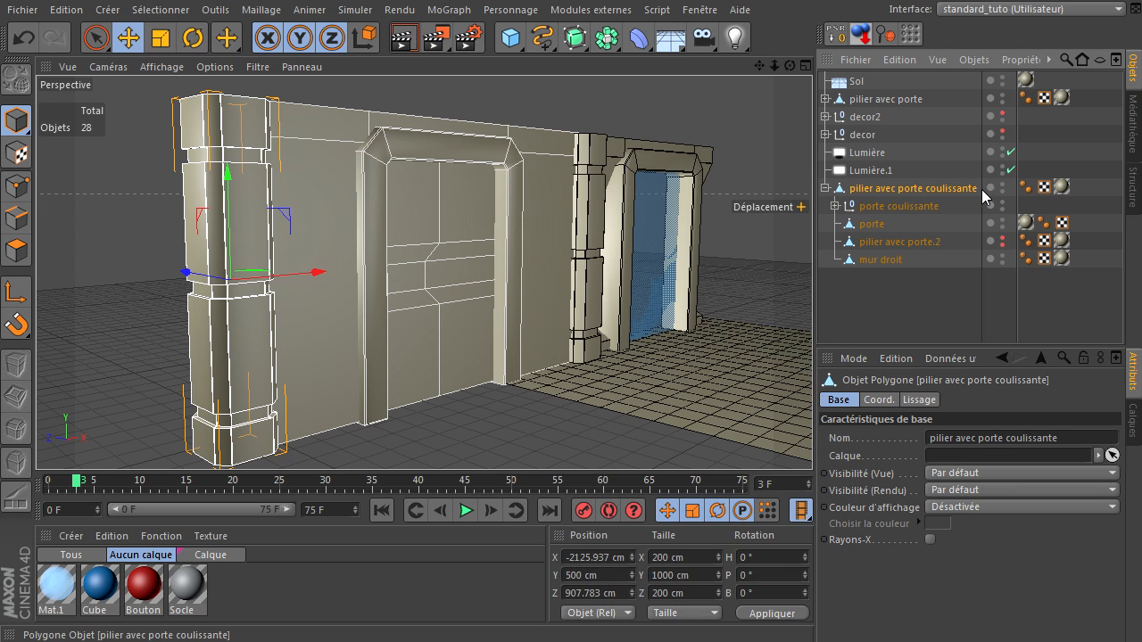
right_click(854, 191)
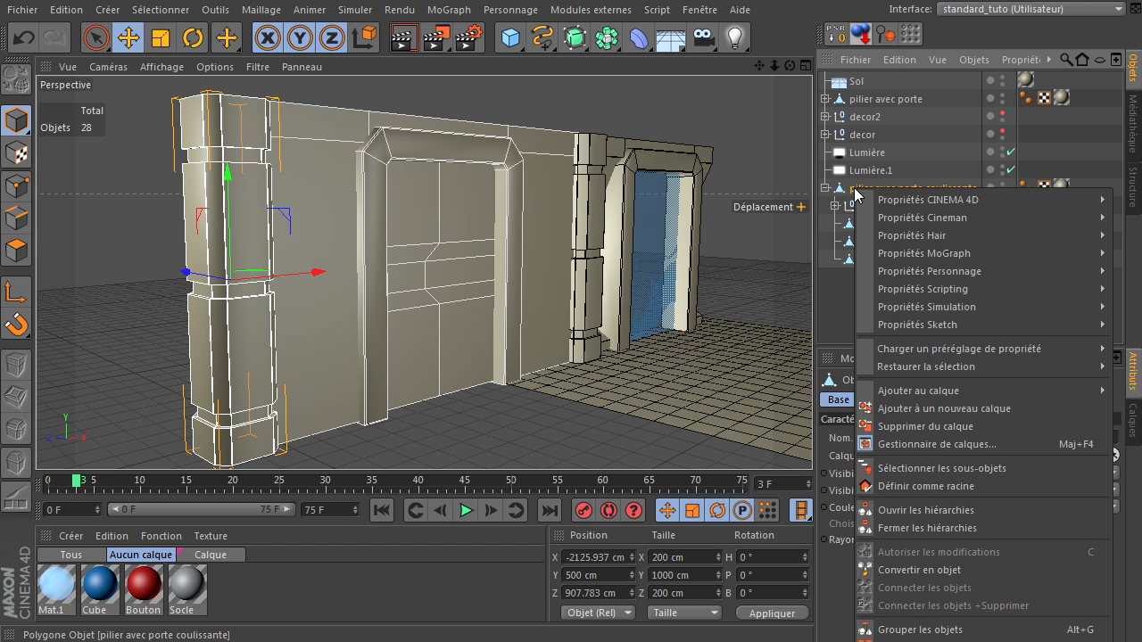
mouse_move(879, 201)
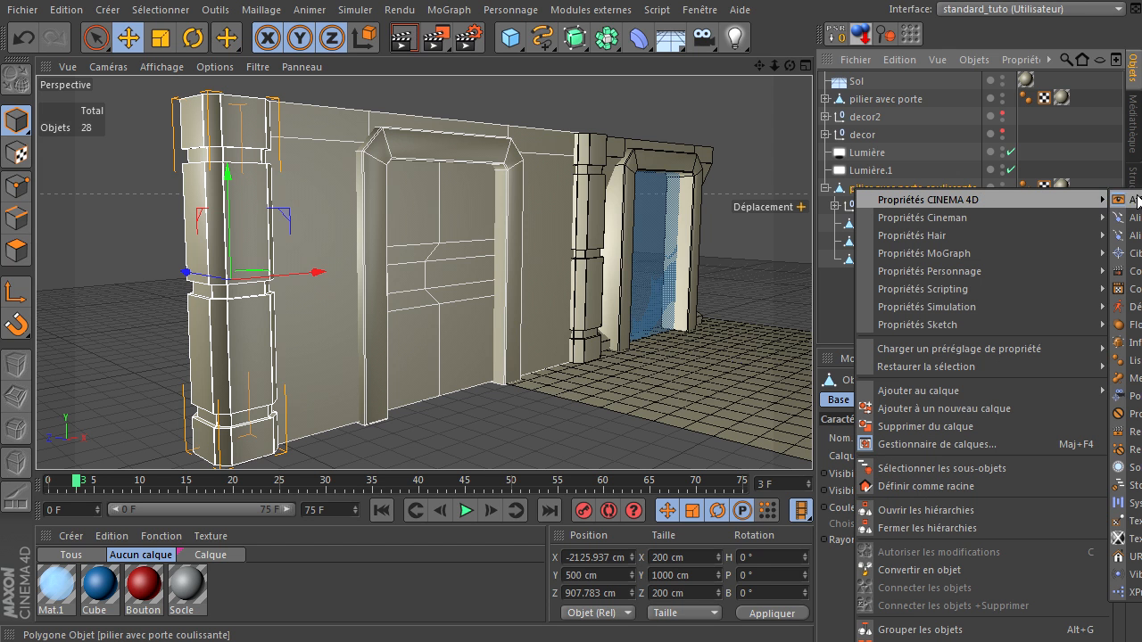
left_click(1127, 592)
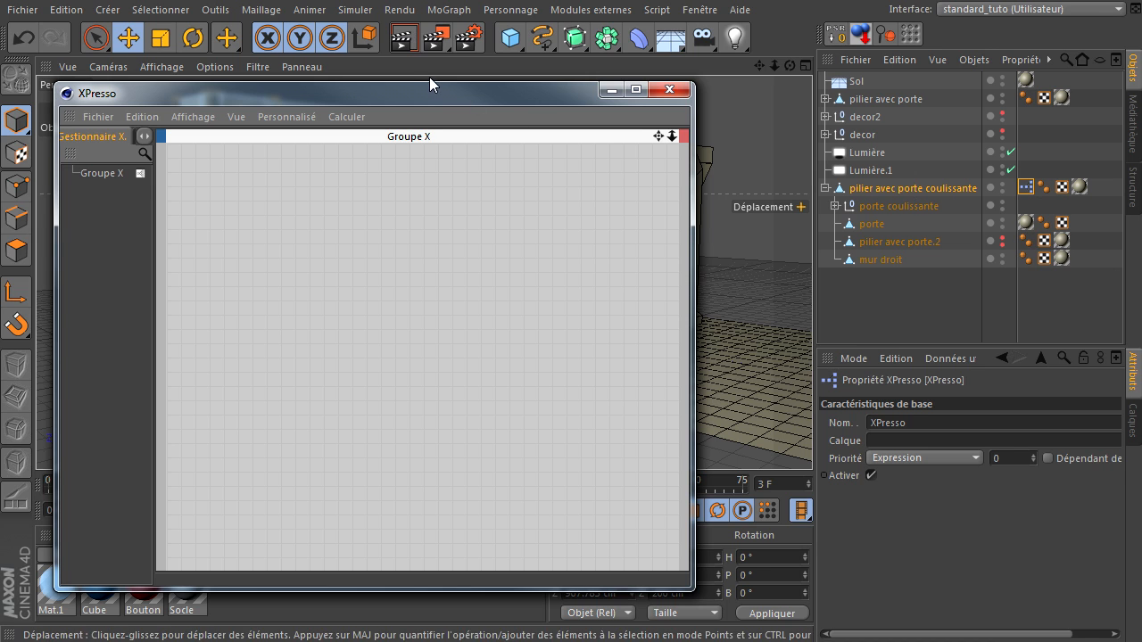
Step: Show the XPresso operator categories of the X-Pool in an enlarged XPresso editor, and move the editor out of the way
left_click(146, 135)
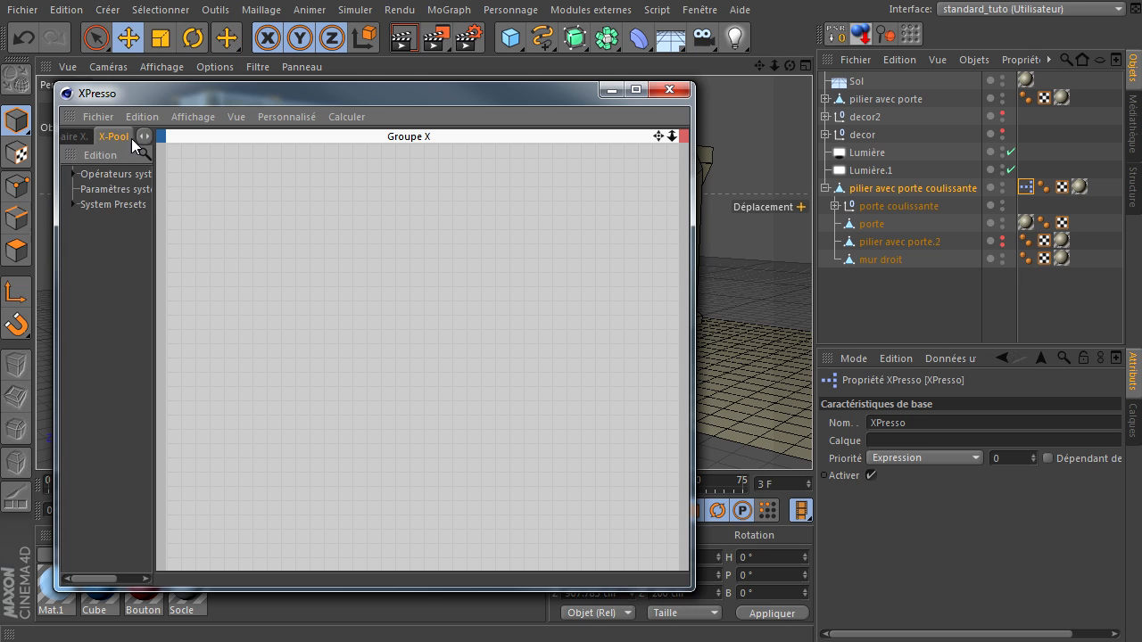
left_click(73, 174)
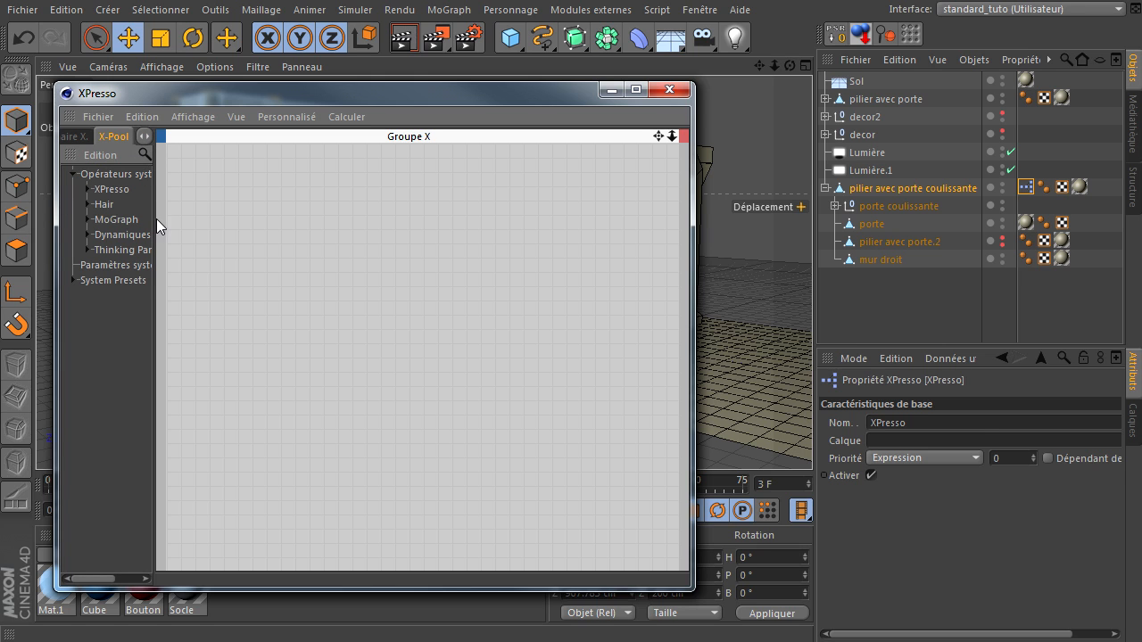
left_click_drag(697, 591, 924, 580)
left_click_drag(191, 388, 253, 388)
left_click(86, 190)
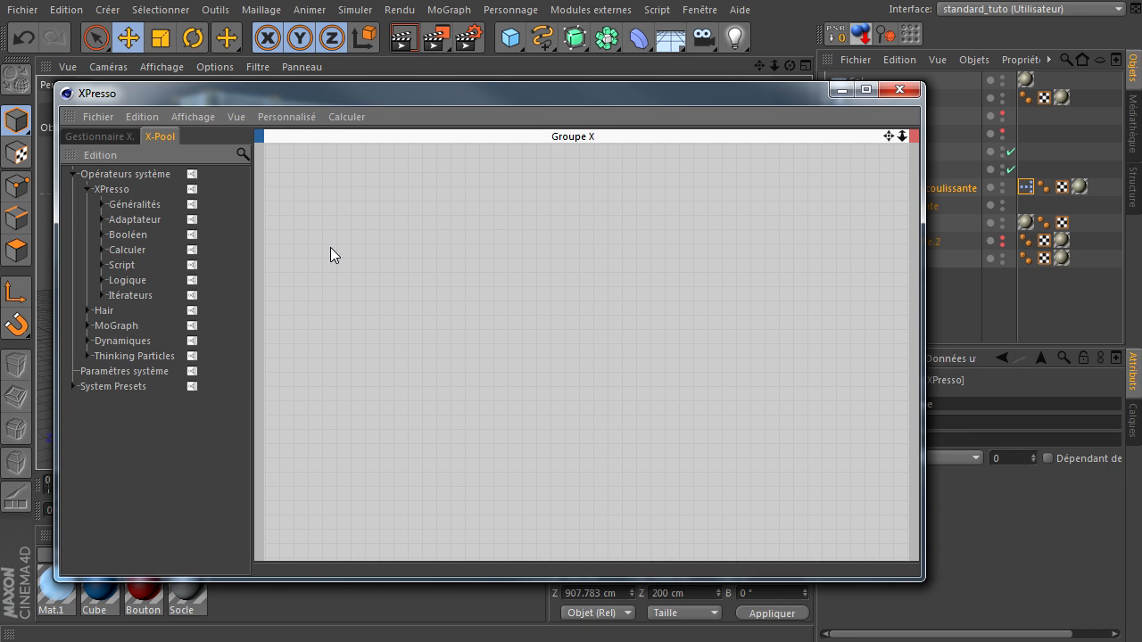
left_click_drag(588, 90, 455, 641)
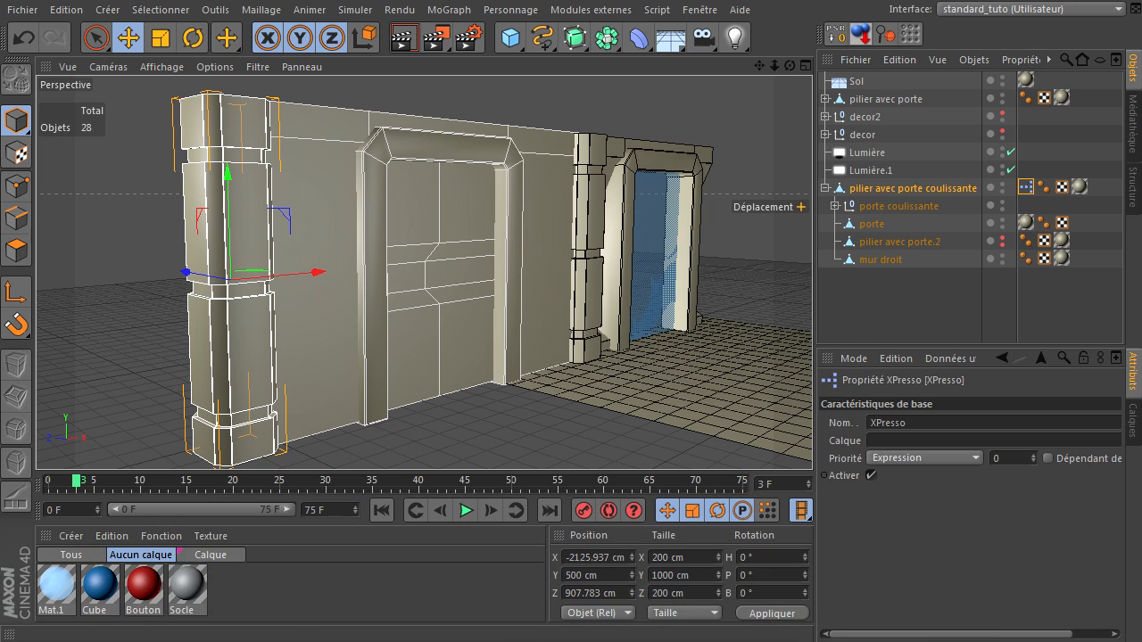
Step: Enlarge the attributes area and open the user data manager for the pilier avec porte coulissante object
left_click(903, 190)
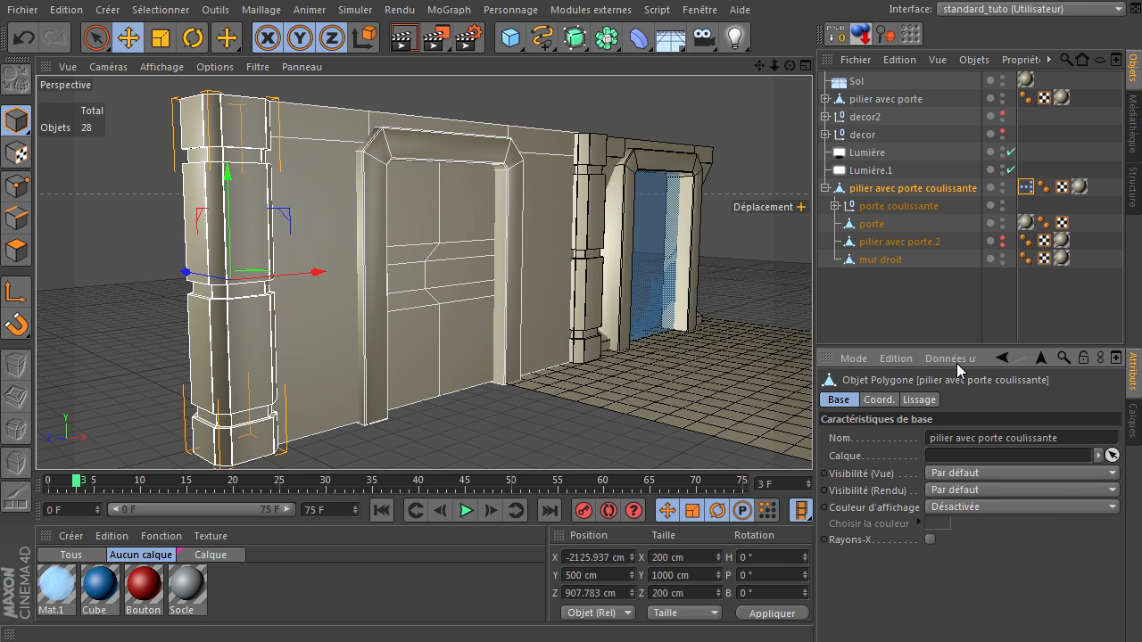
left_click_drag(960, 349, 971, 300)
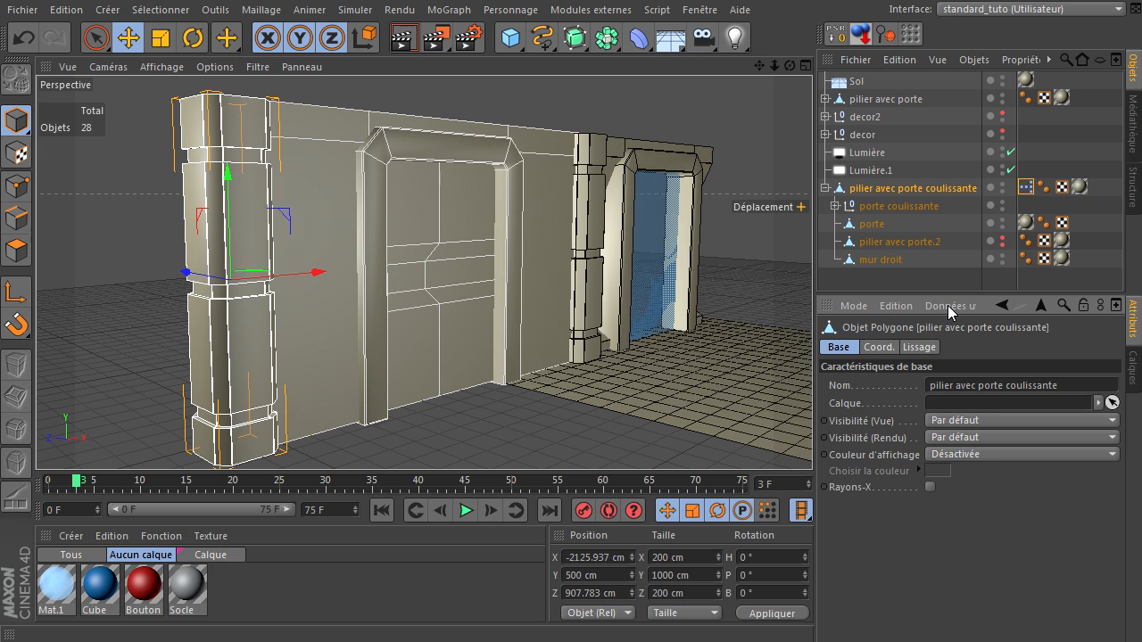
left_click_drag(817, 359, 769, 364)
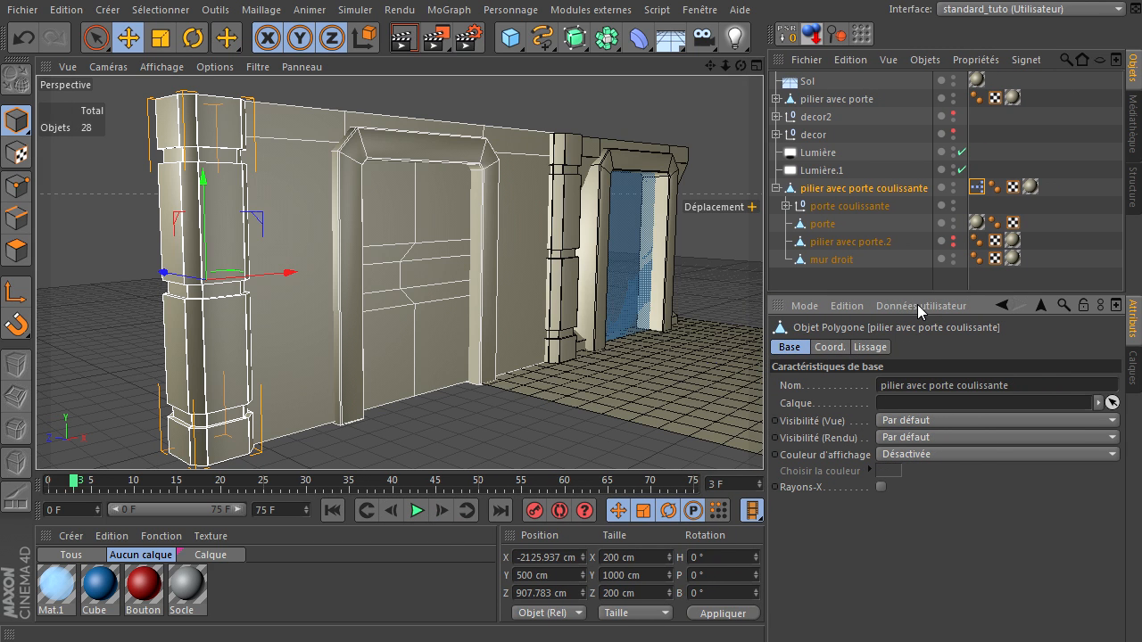
left_click(920, 305)
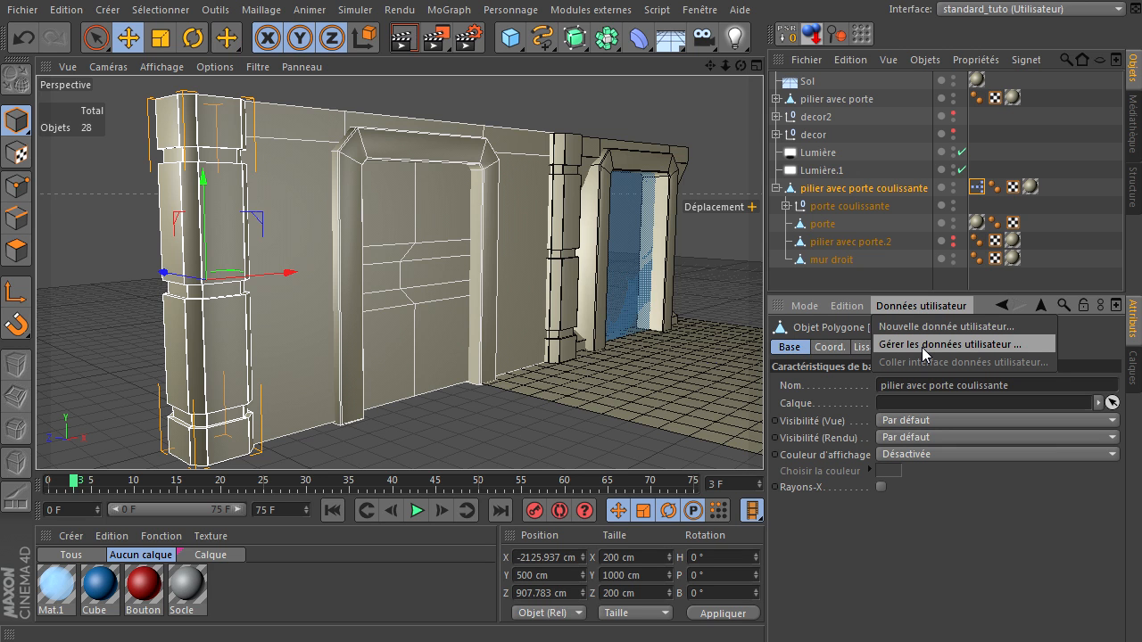
left_click(922, 347)
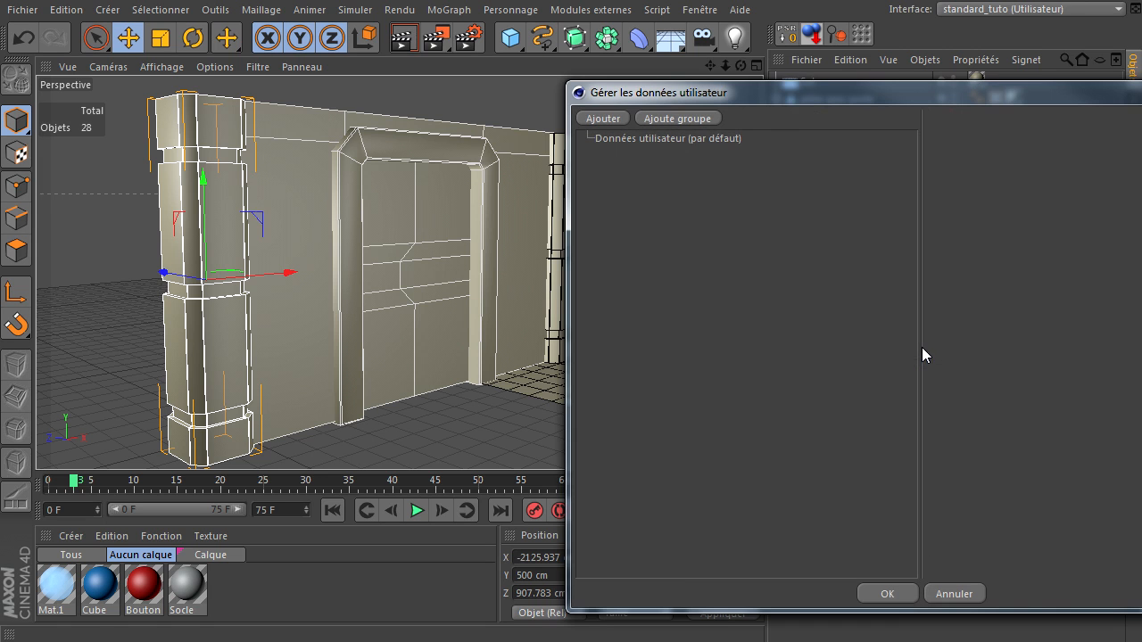
left_click_drag(751, 96, 234, 55)
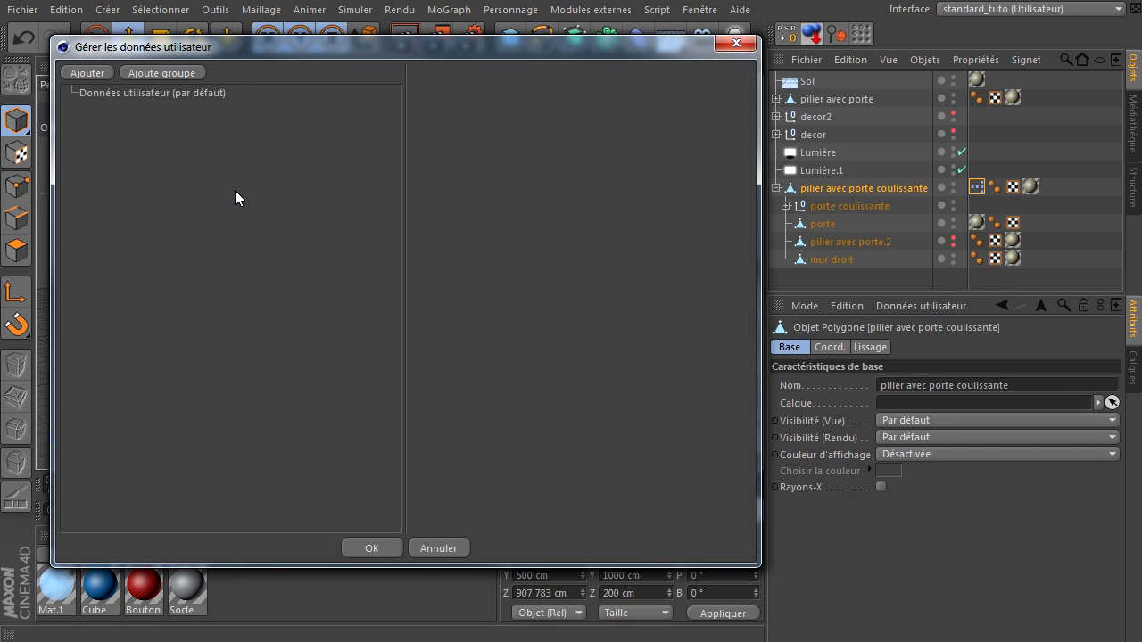
Step: Add a top-level user data group named Réglage to the pilier avec porte coulissante object
left_click(162, 74)
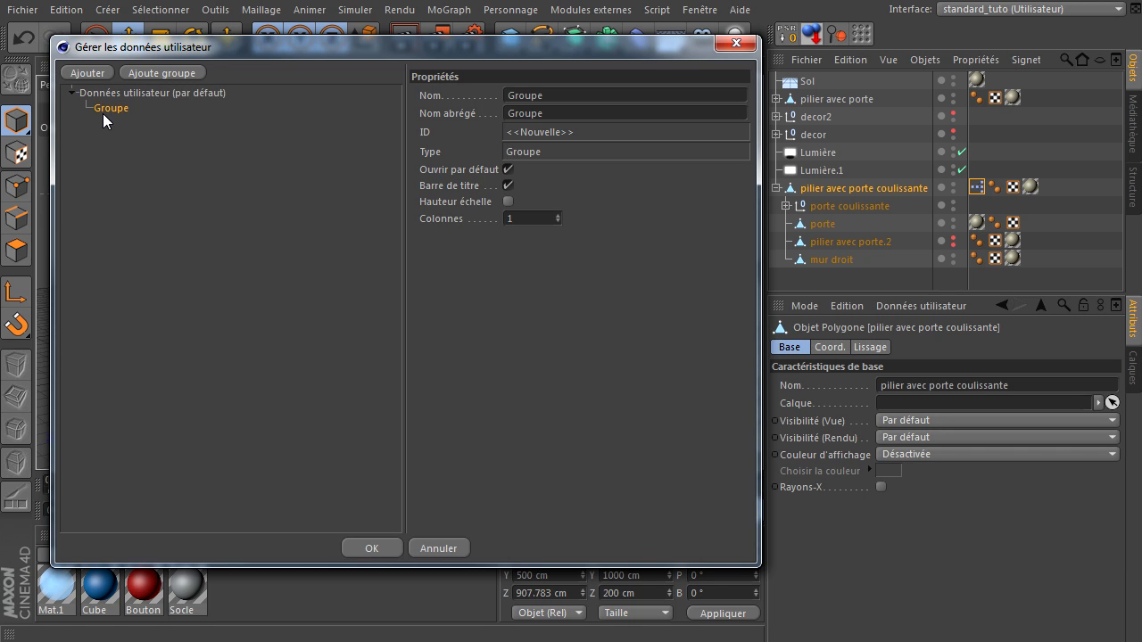
left_click_drag(110, 109, 111, 183)
left_click(98, 114)
left_click(82, 114)
left_click(555, 97)
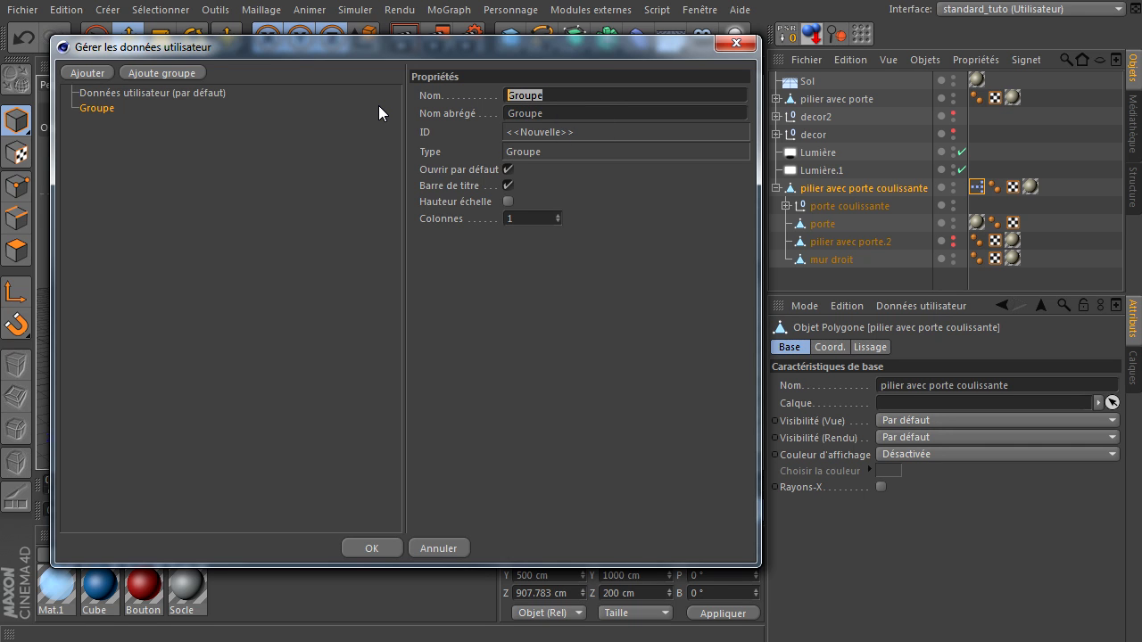
type("Réglage")
key("Return")
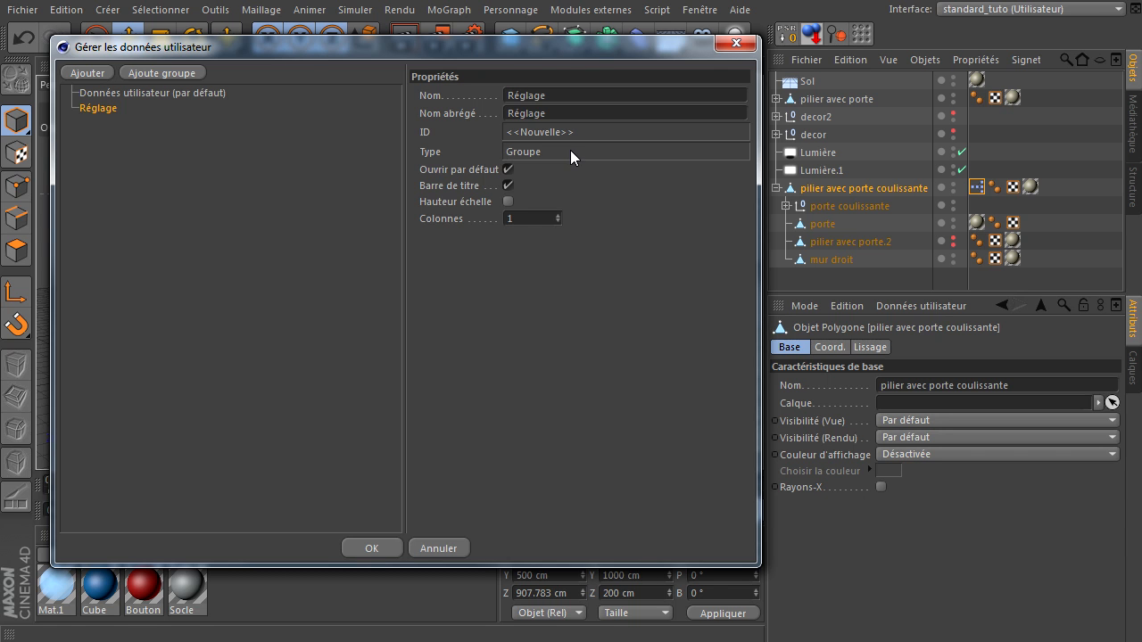
left_click_drag(546, 51, 515, 80)
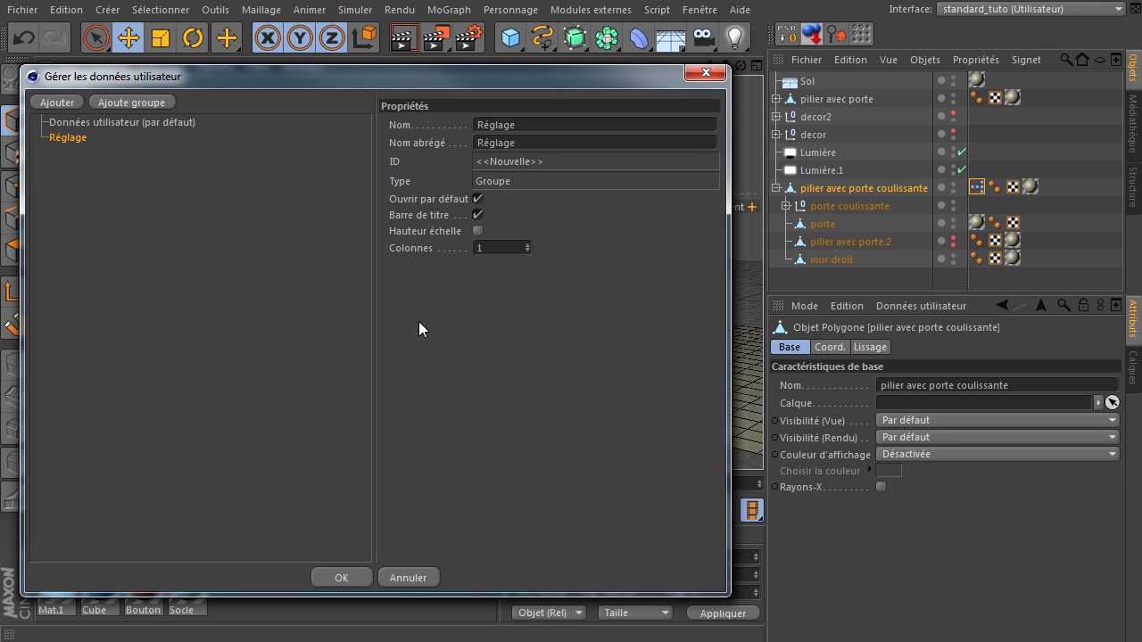
left_click(344, 577)
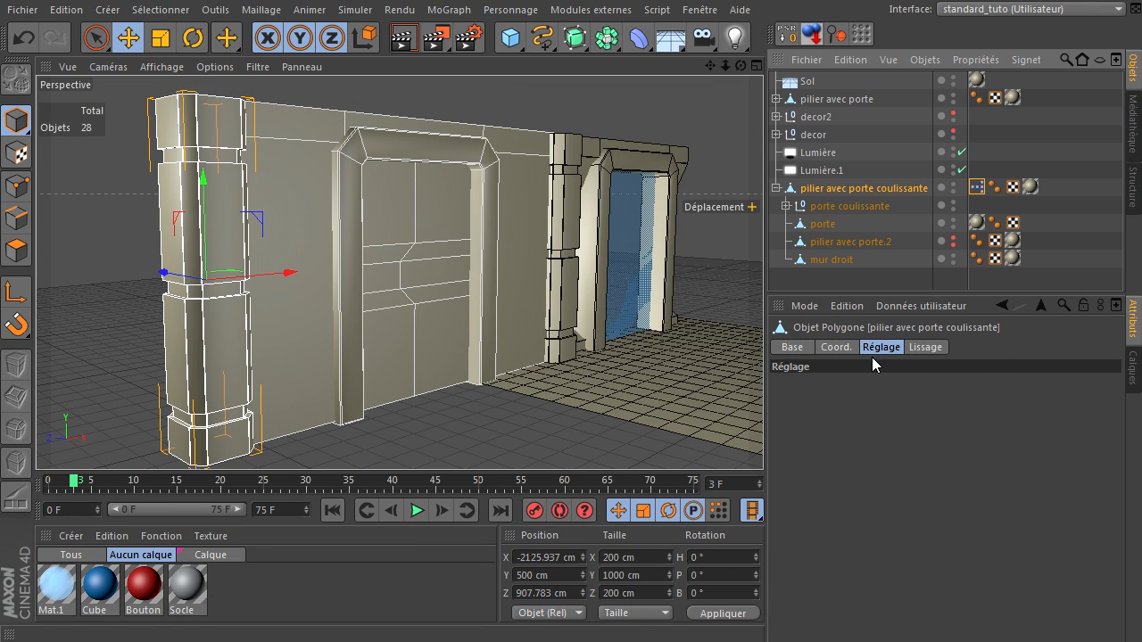
left_click(798, 347)
left_click(834, 347)
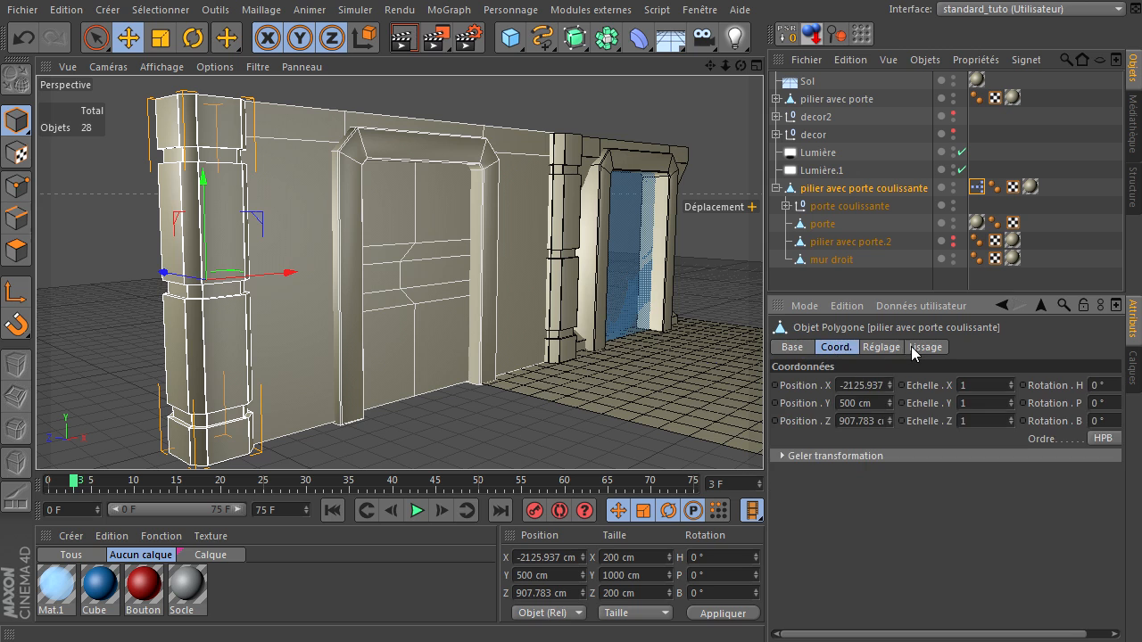
left_click(915, 347)
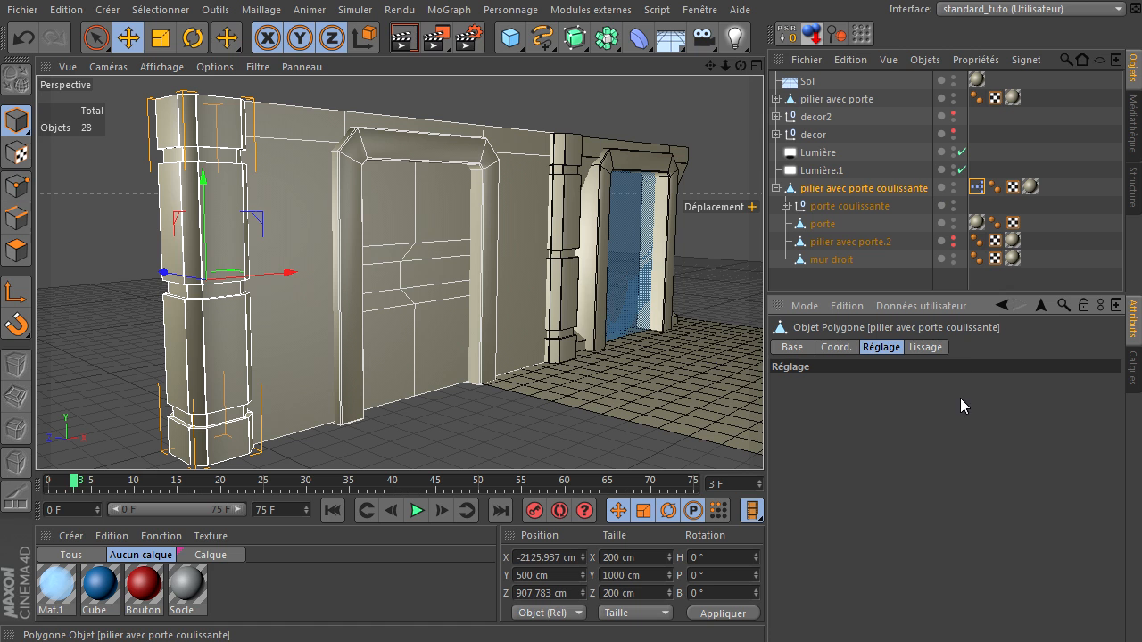
Step: Add a user data entry named Ouverture inside the Réglage group
left_click(939, 308)
left_click(930, 346)
left_click_drag(950, 95, 388, 51)
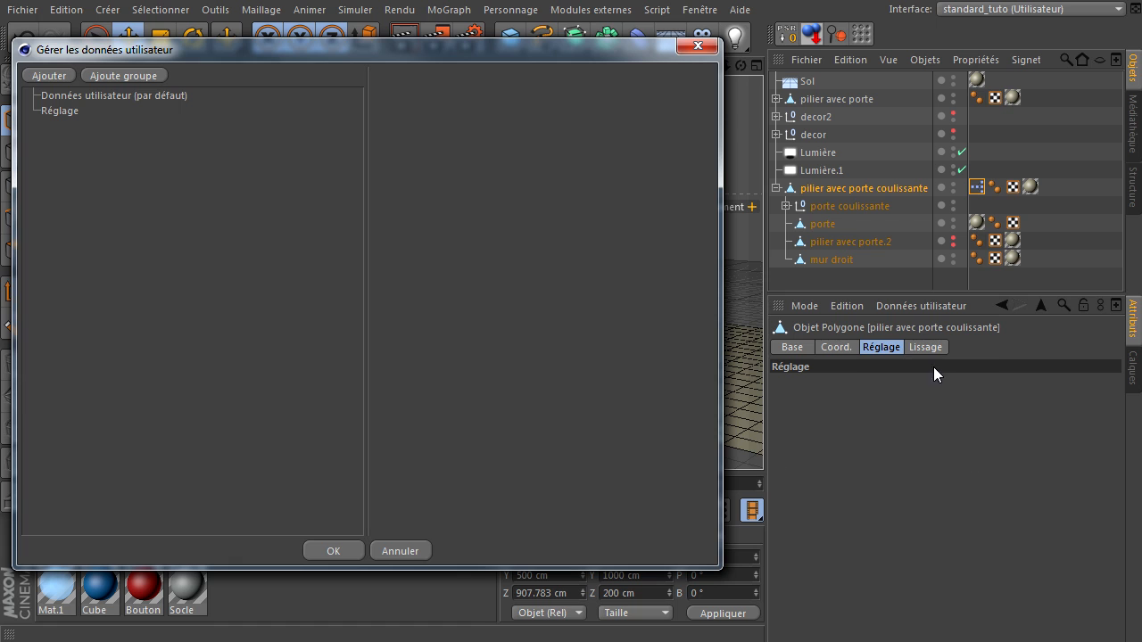
left_click(60, 111)
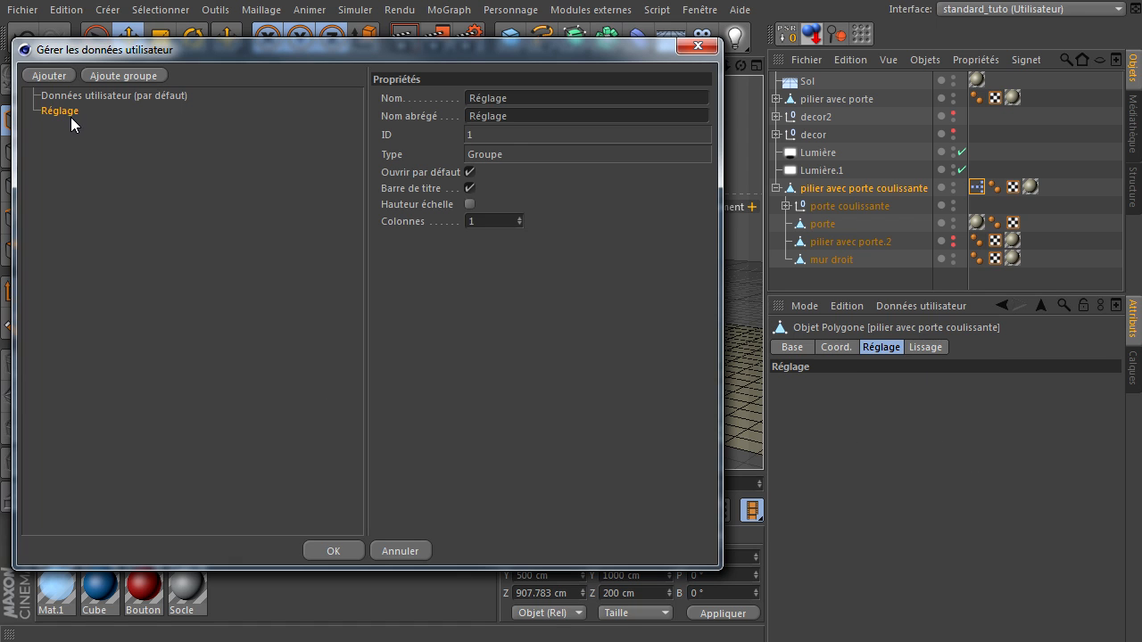
left_click(31, 76)
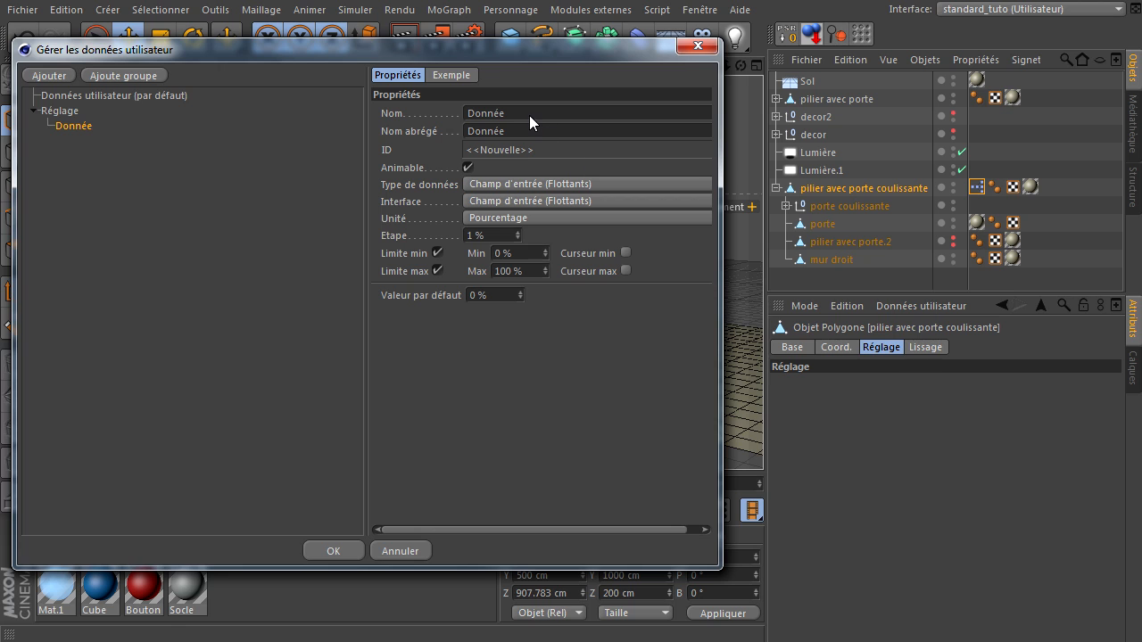
left_click_drag(534, 113, 385, 115)
type("Ouve")
key("Return")
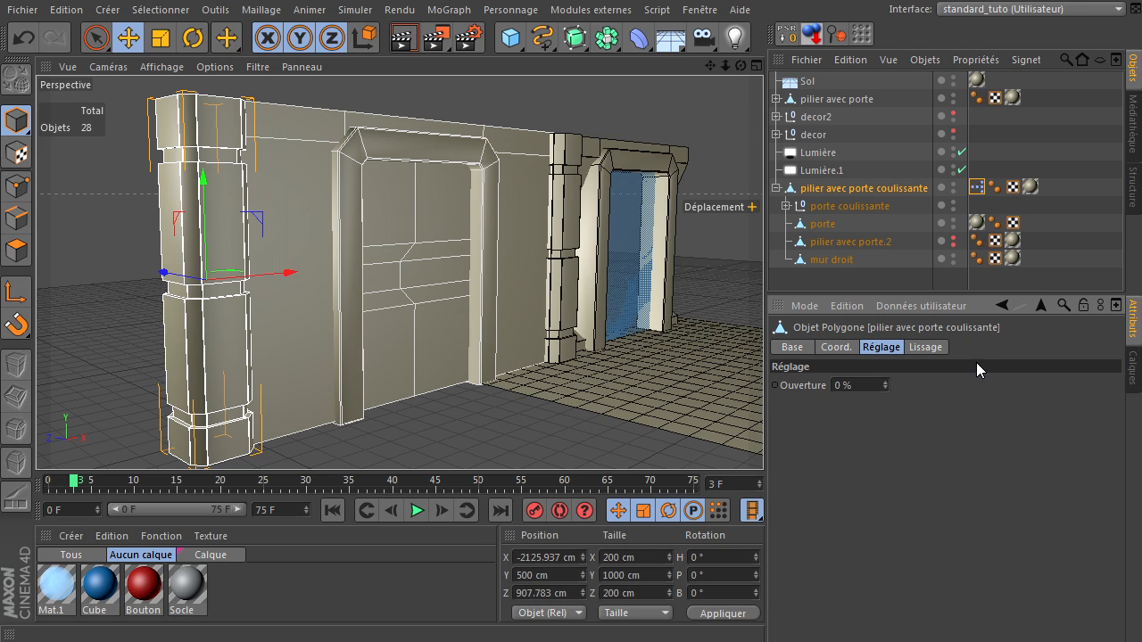
Step: Reopen the user data manager for the pilier avec porte coulissante object and display the Ouverture entry's properties with more room
left_click(921, 306)
left_click(931, 347)
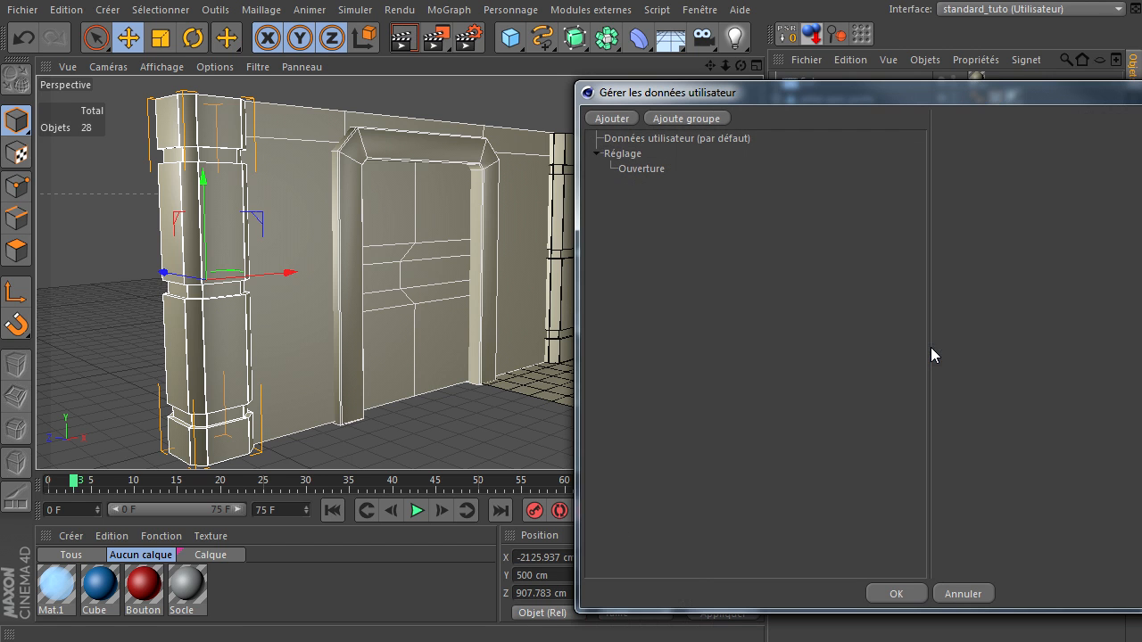
left_click_drag(939, 101, 375, 36)
left_click(72, 106)
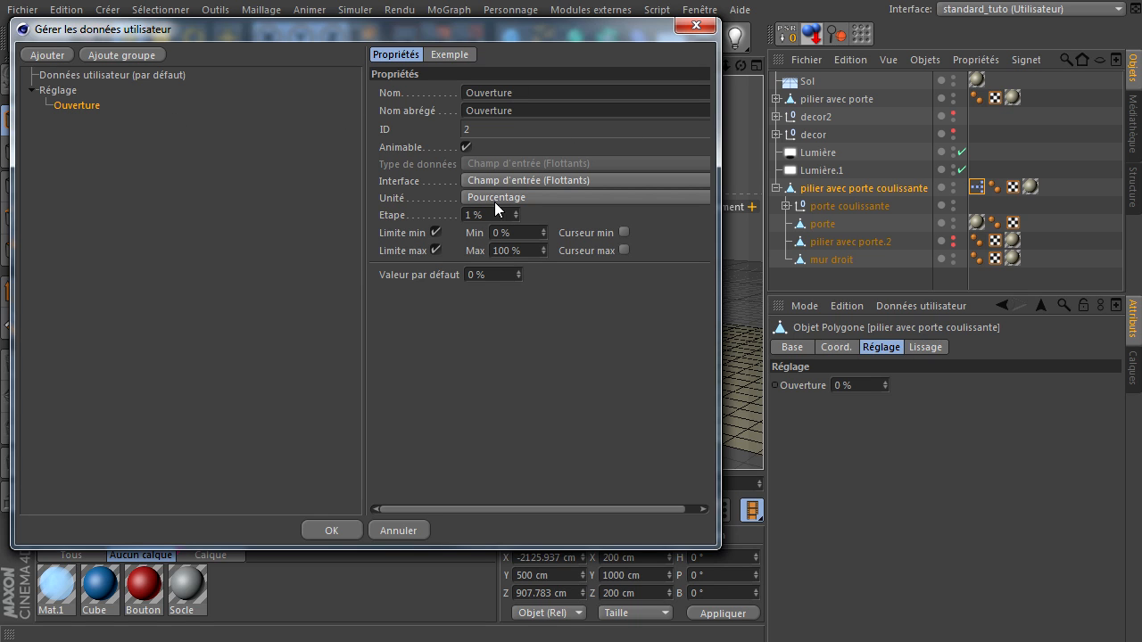
left_click_drag(362, 271, 306, 282)
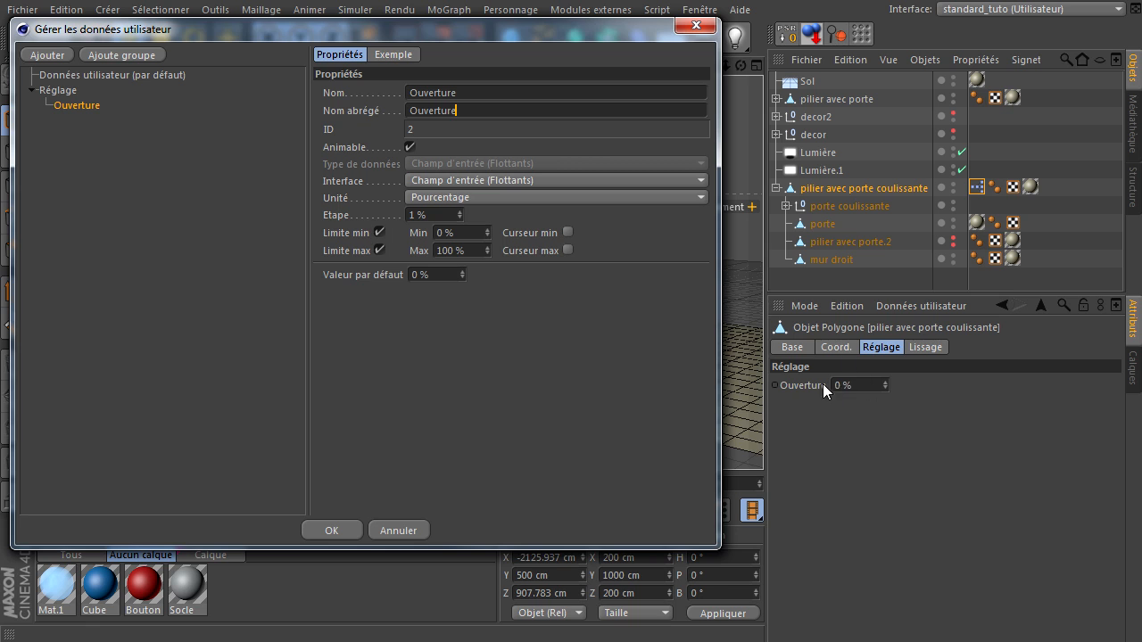
Step: Set Ouverture's interface to Curseur et champ d'entrée (Flottants), review its unit and limits, apply the settings, and try the slider
left_click(418, 180)
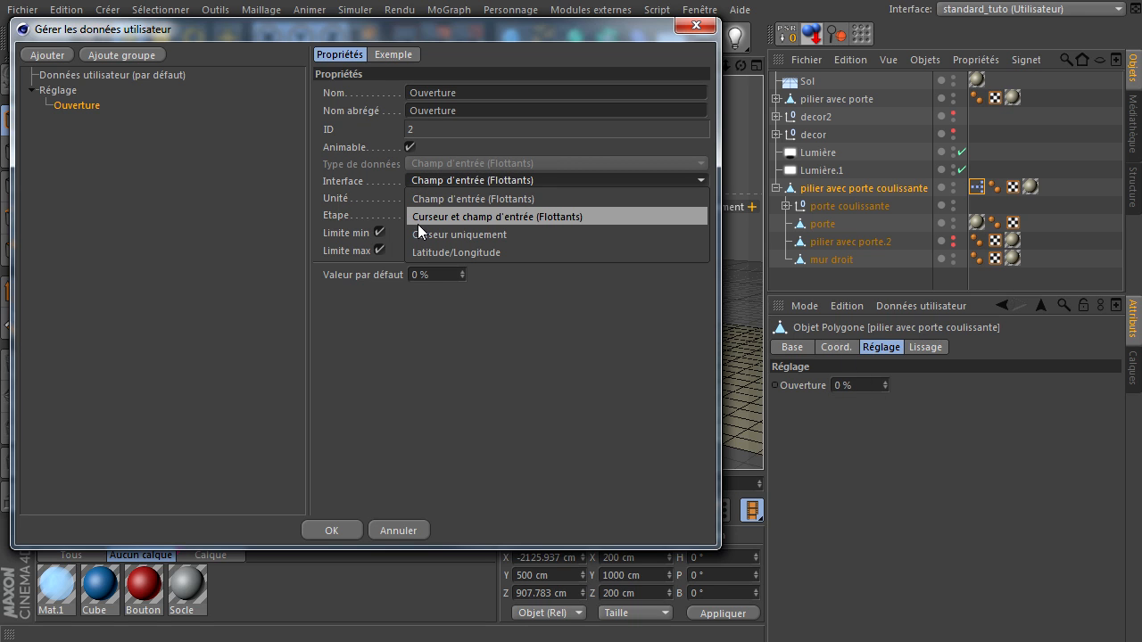
left_click(480, 217)
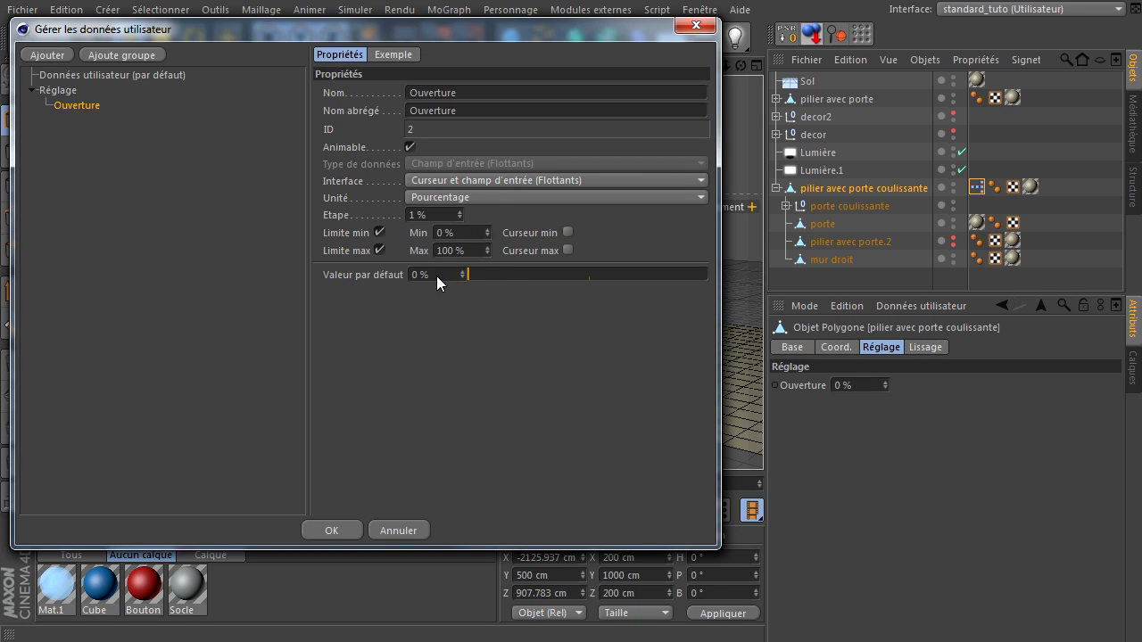
mouse_move(476, 281)
left_mouse_down()
mouse_move(632, 274)
mouse_move(462, 264)
left_mouse_up()
left_click(441, 194)
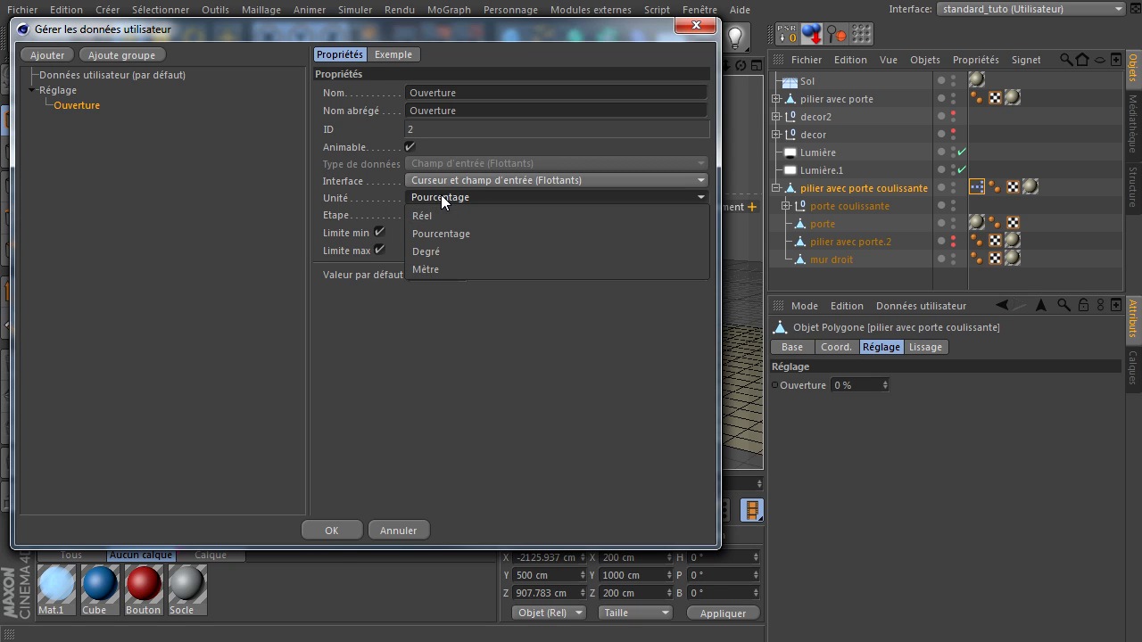
left_click(455, 350)
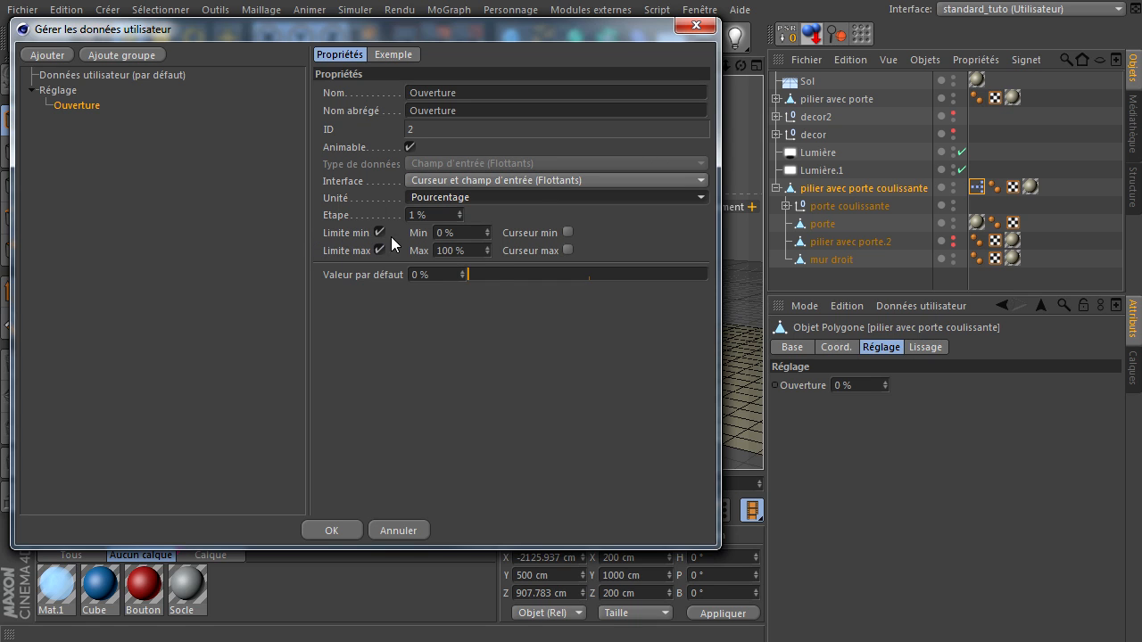
left_click(461, 236)
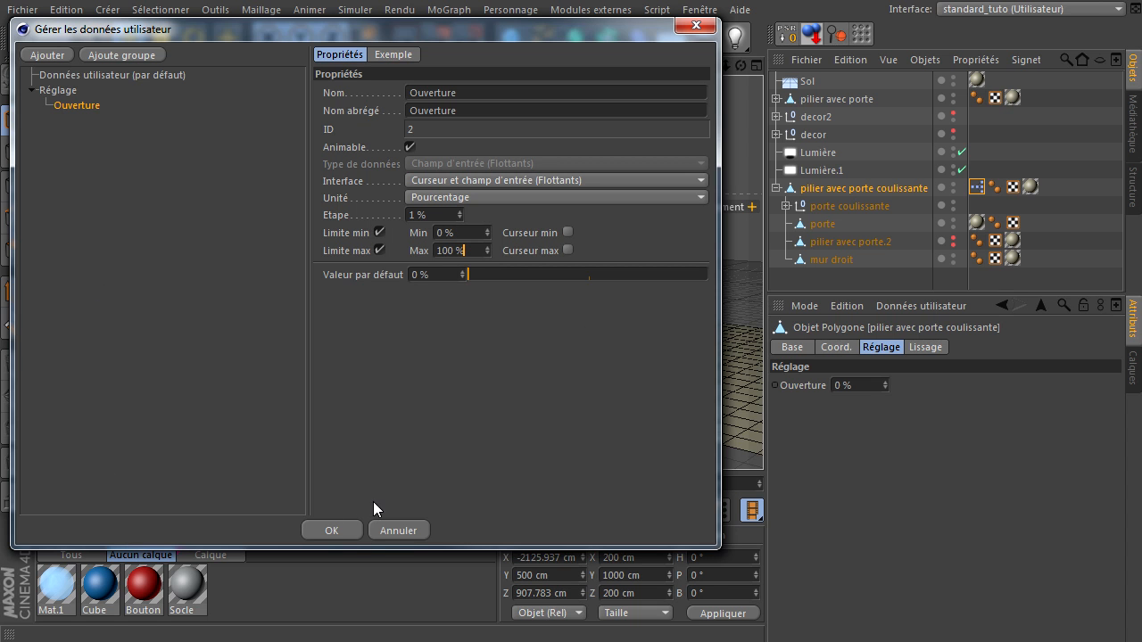
left_click(332, 530)
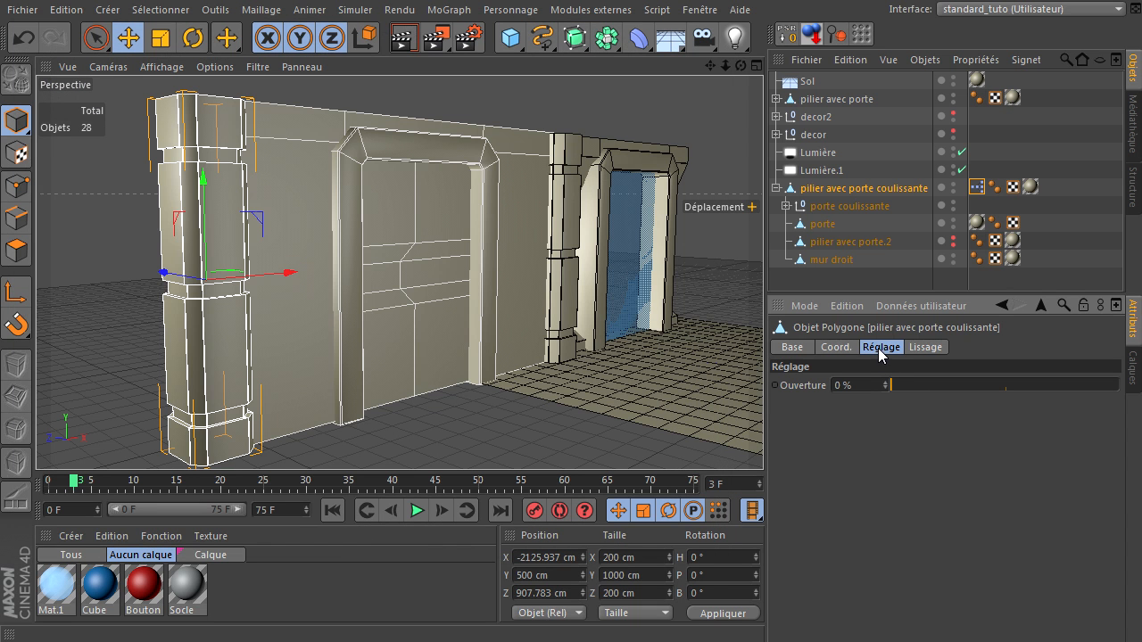
left_click_drag(895, 385, 785, 378)
Step: Bring the XPresso editor back into view and add an enlarged node for the pilier avec porte coulissante object
left_click_drag(656, 639, 586, 39)
left_click_drag(885, 522, 744, 579)
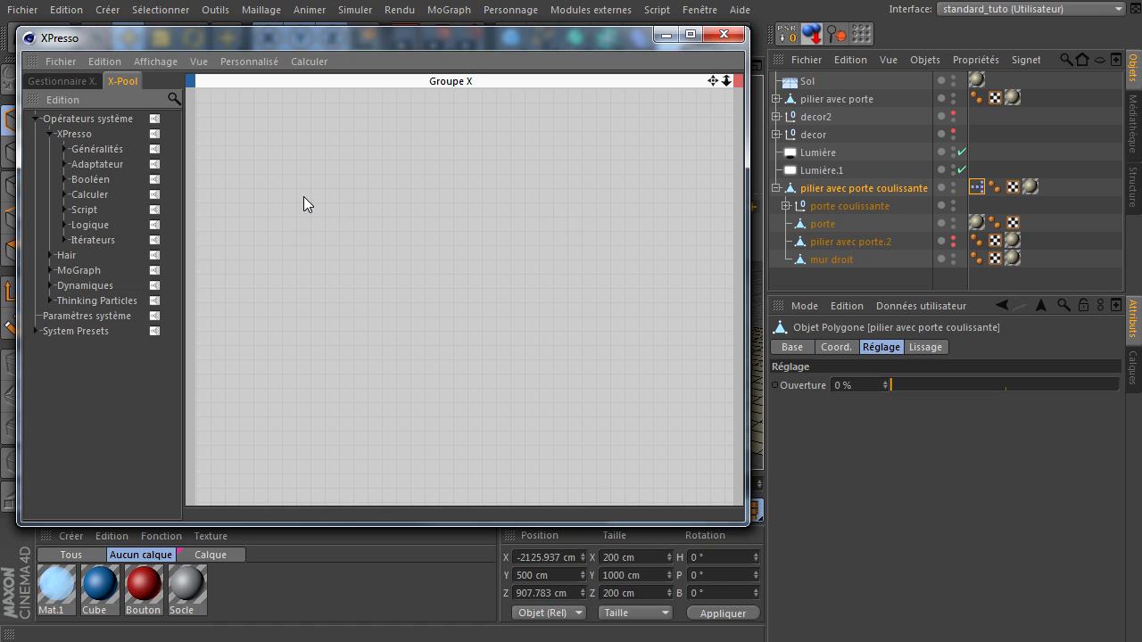
left_click(847, 190)
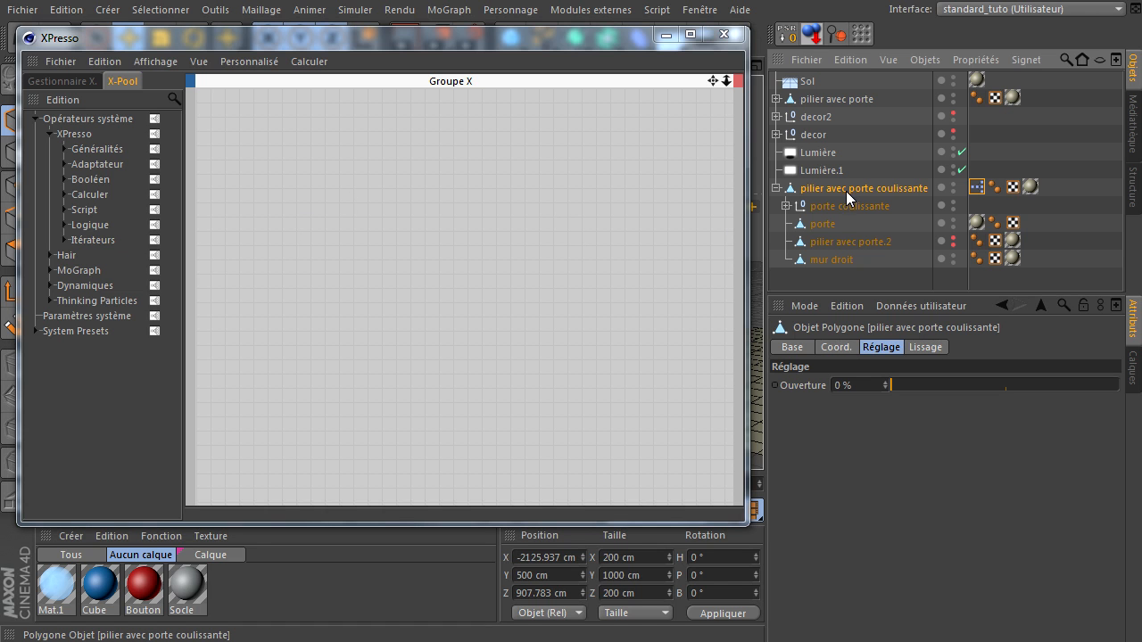
left_click_drag(286, 175, 355, 239)
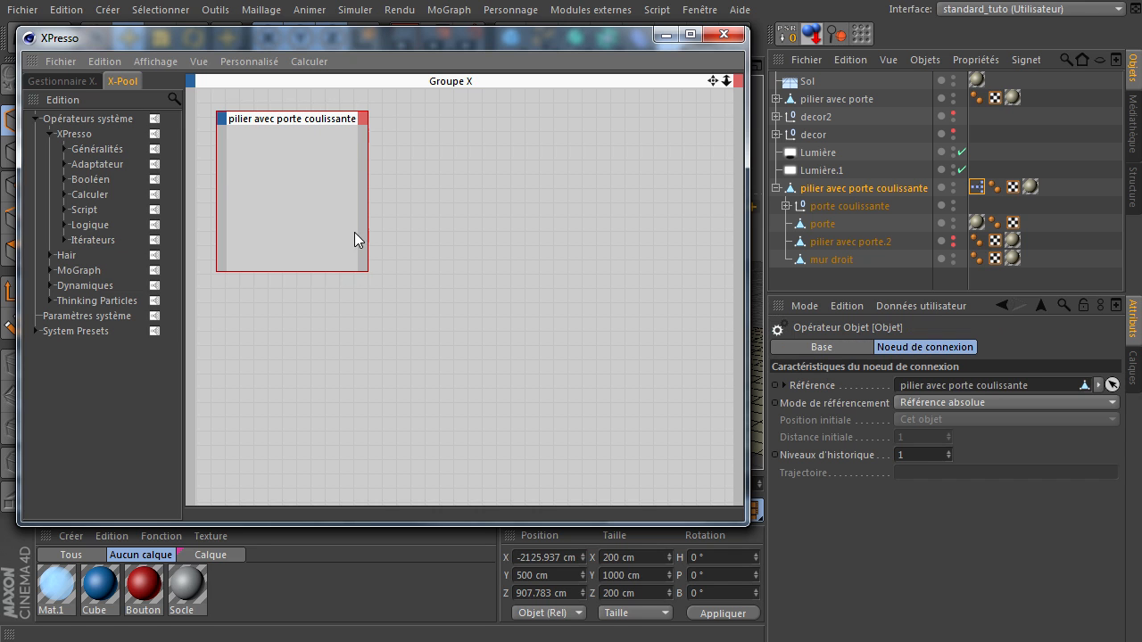
Step: Add the Réglage > Ouverture output port to the pilier avec porte coulissante node
left_click(361, 116)
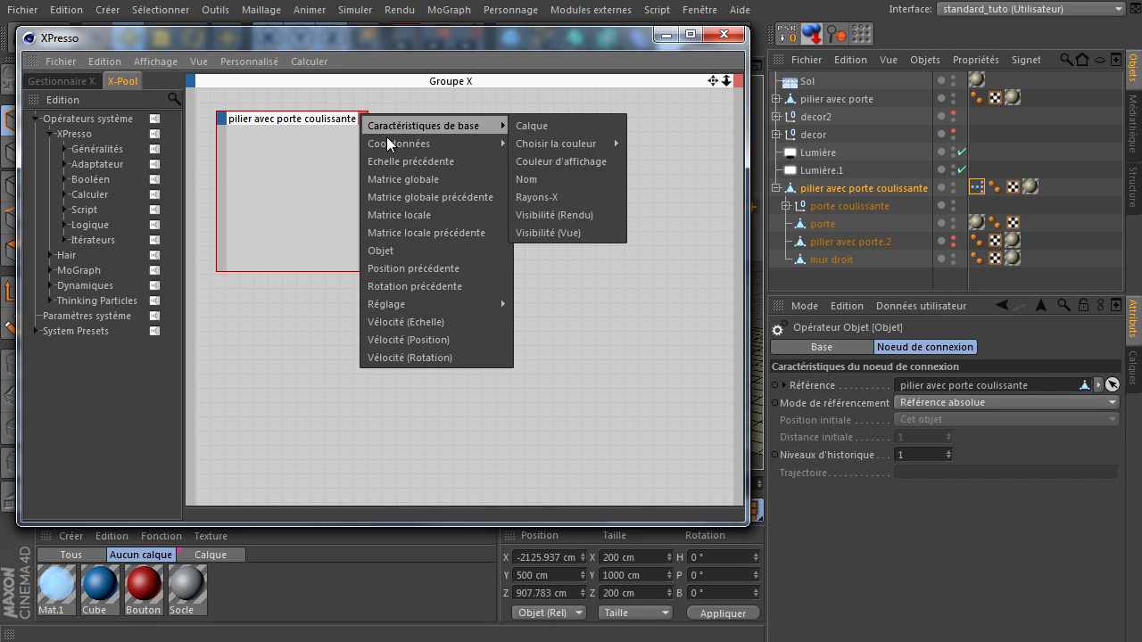
mouse_move(381, 307)
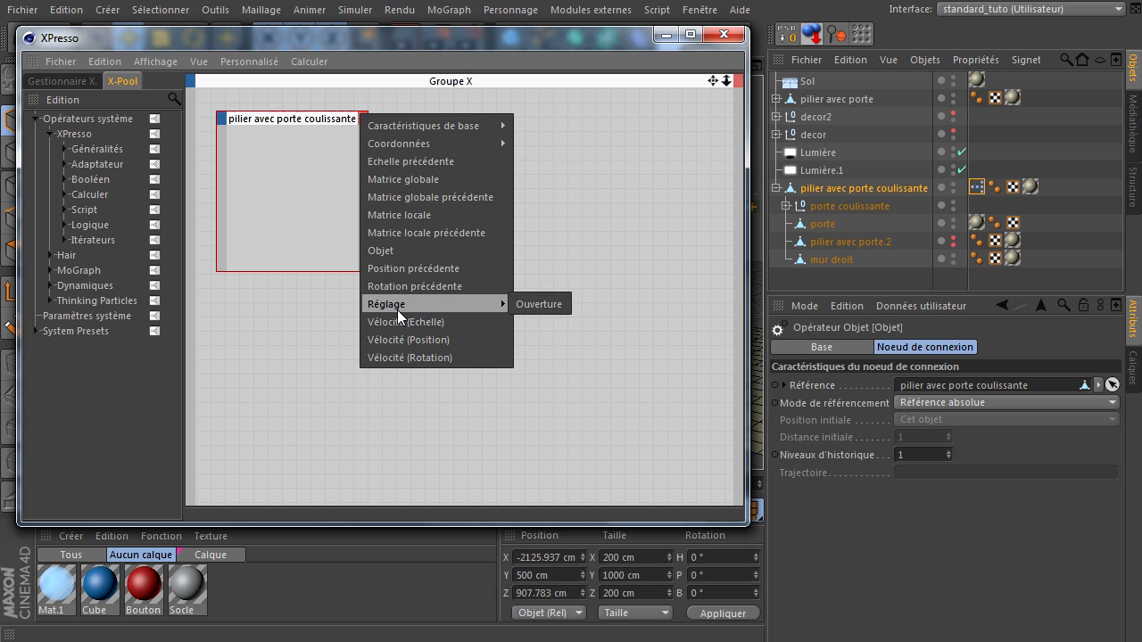
mouse_move(497, 304)
left_click(533, 303)
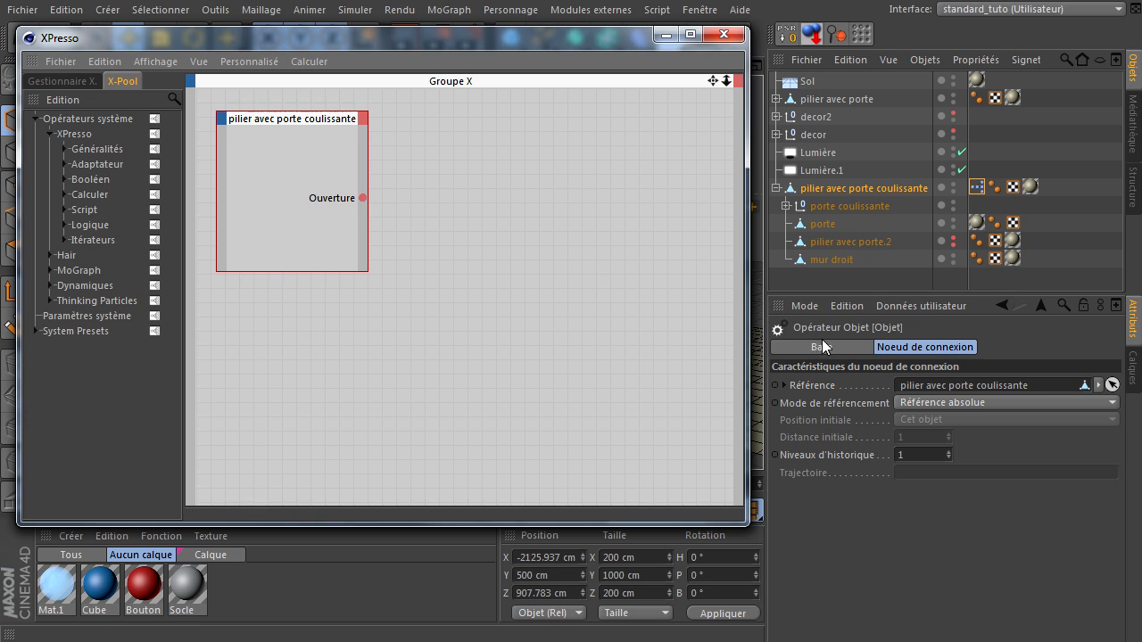
Step: Test the Ouverture slider of the pilier avec porte coulissante object and check the door in the viewport
left_click(851, 188)
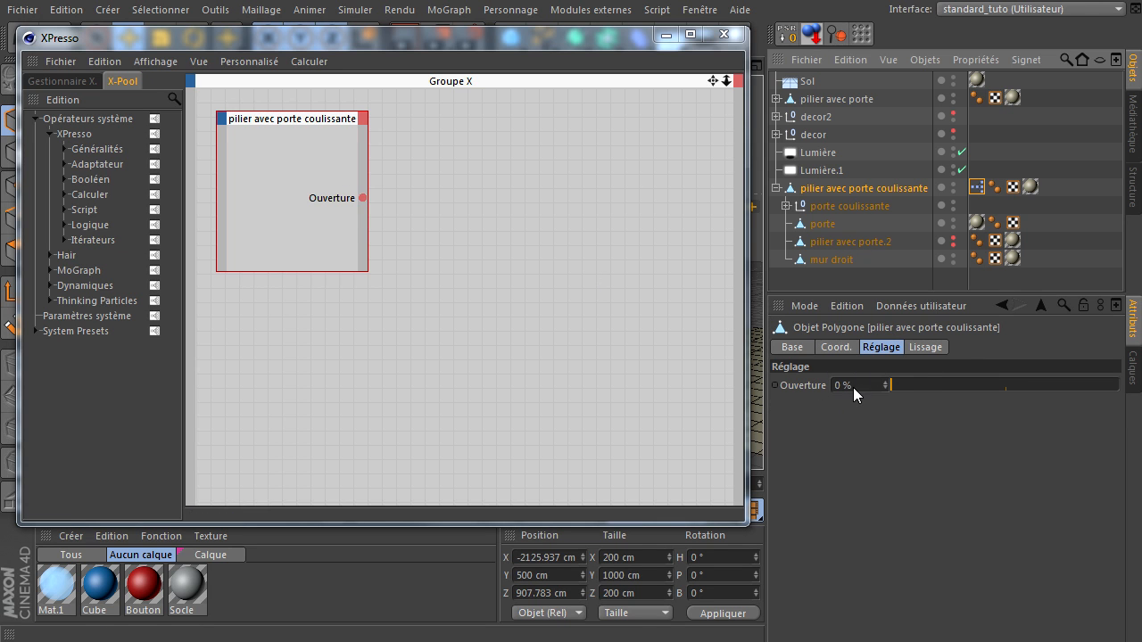
left_click_drag(916, 387, 819, 374)
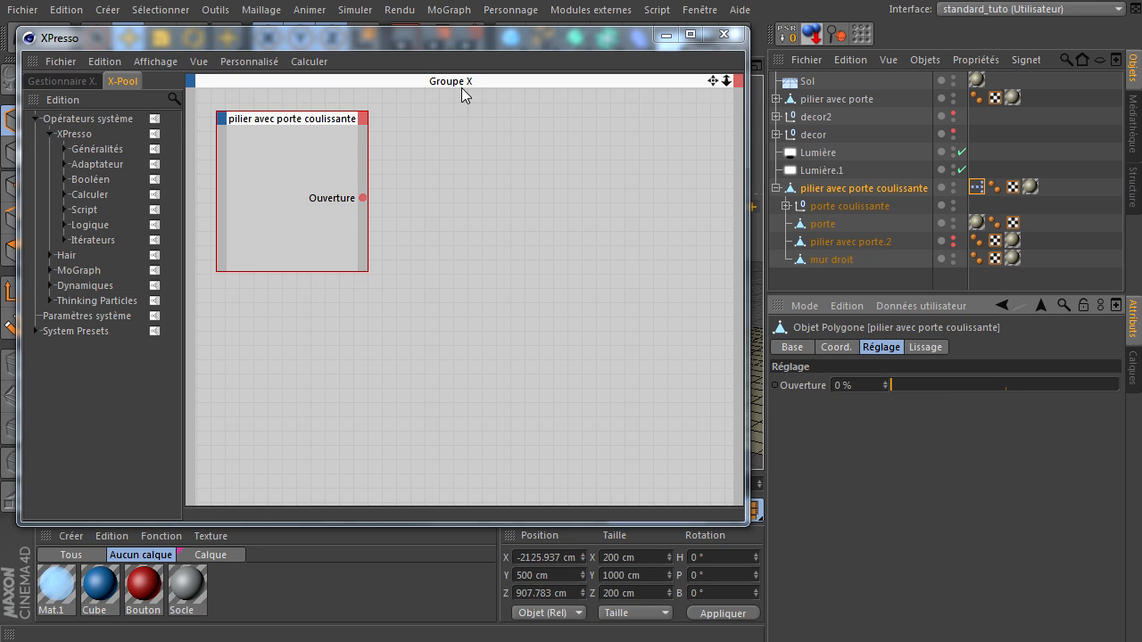
left_click_drag(469, 43, 774, 536)
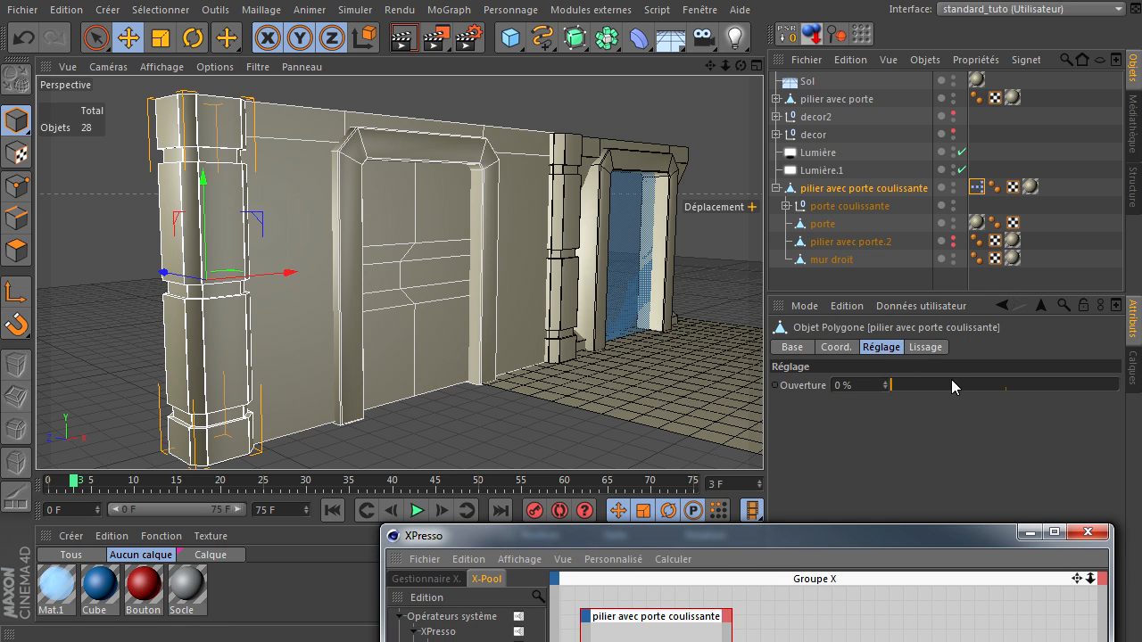
left_click_drag(734, 538, 360, 97)
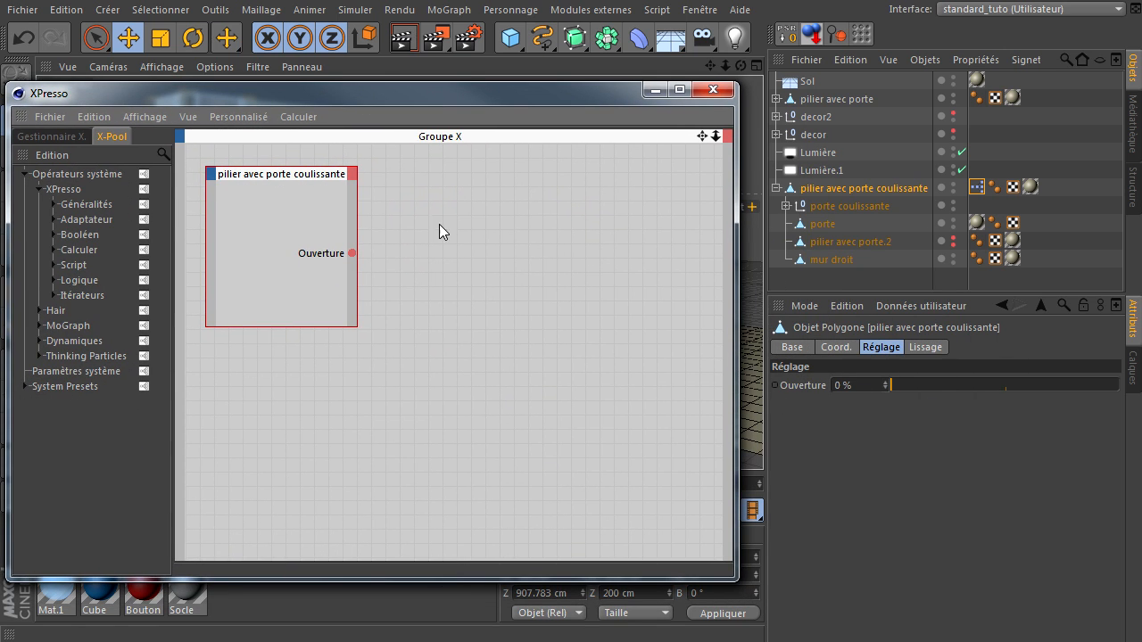
Step: Expand the porte coulissante group and add nodes for porteA and porteB to the XPresso graph
left_click(786, 206)
left_click(830, 224)
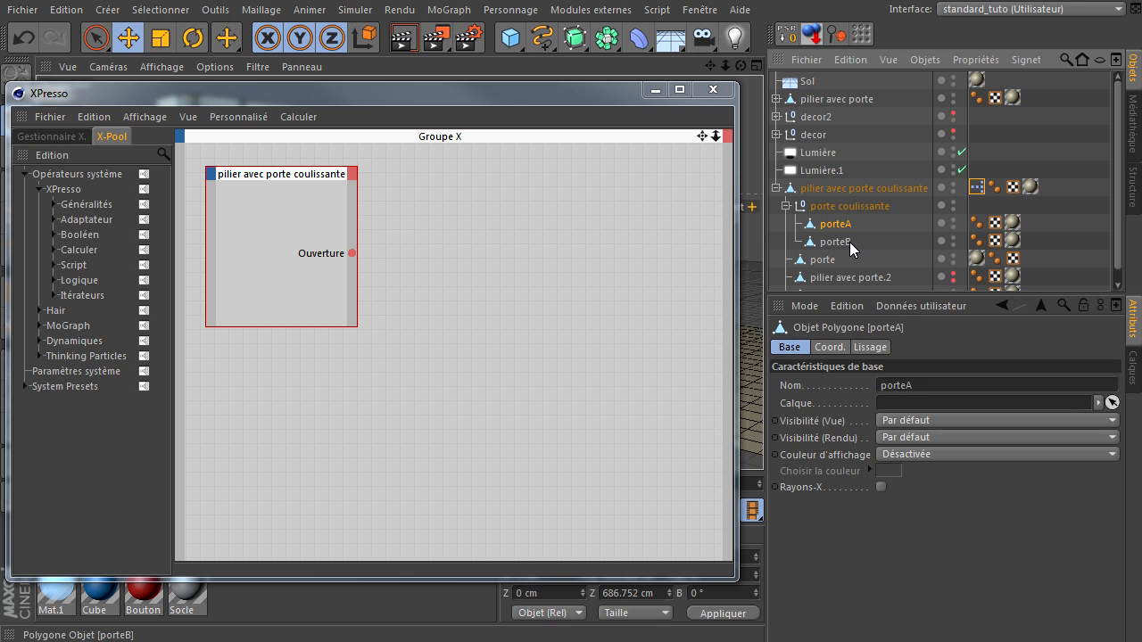
left_click(849, 241, "shift")
left_click_drag(848, 242, 589, 265)
left_click(592, 262)
Step: Move the XPresso editor clear of the viewport and attributes, and select the porteA object
left_click_drag(543, 100, 1133, 412)
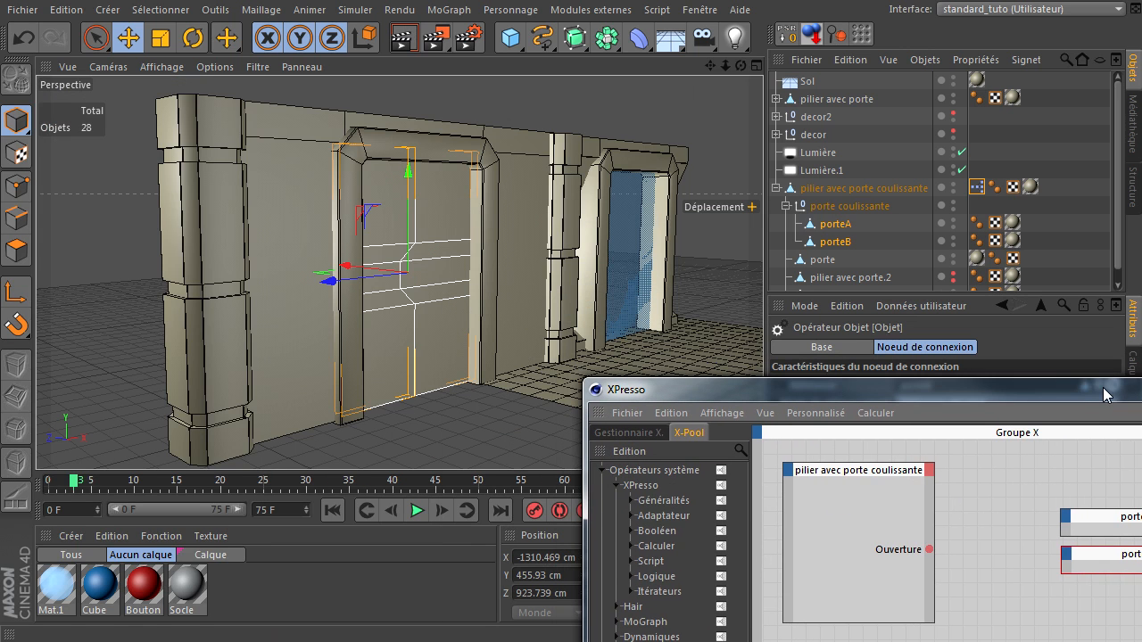
left_click(842, 224)
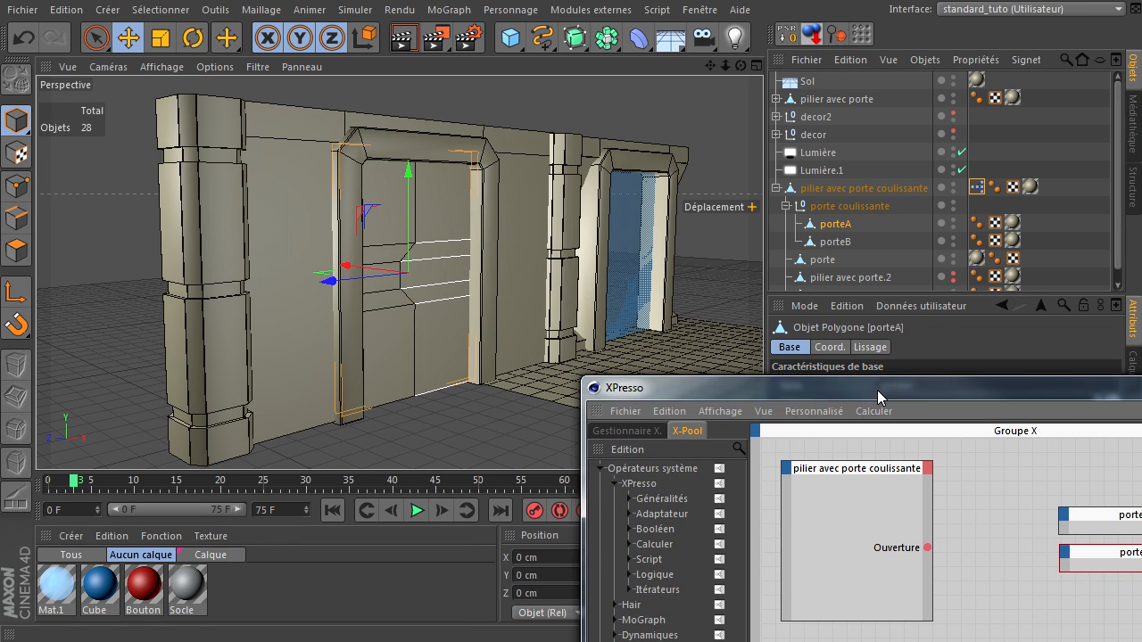
left_click_drag(878, 390, 1141, 393)
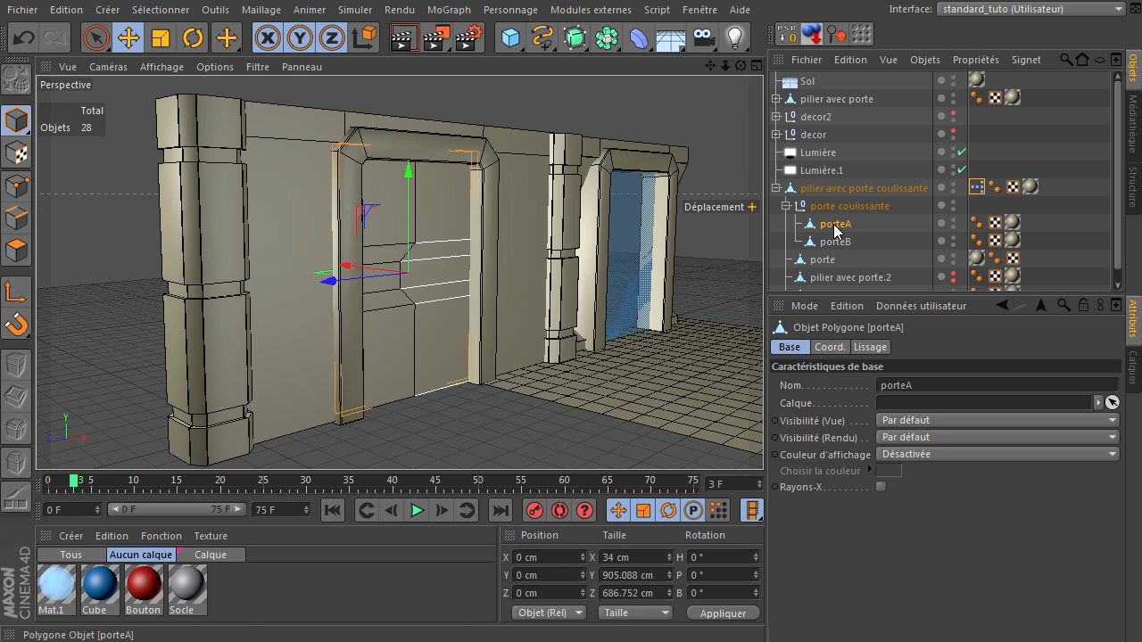
Step: Try sliding porteA in the positive Z direction to about 228 cm, and reset its Z position to 0 cm
left_click_drag(330, 290, 270, 287)
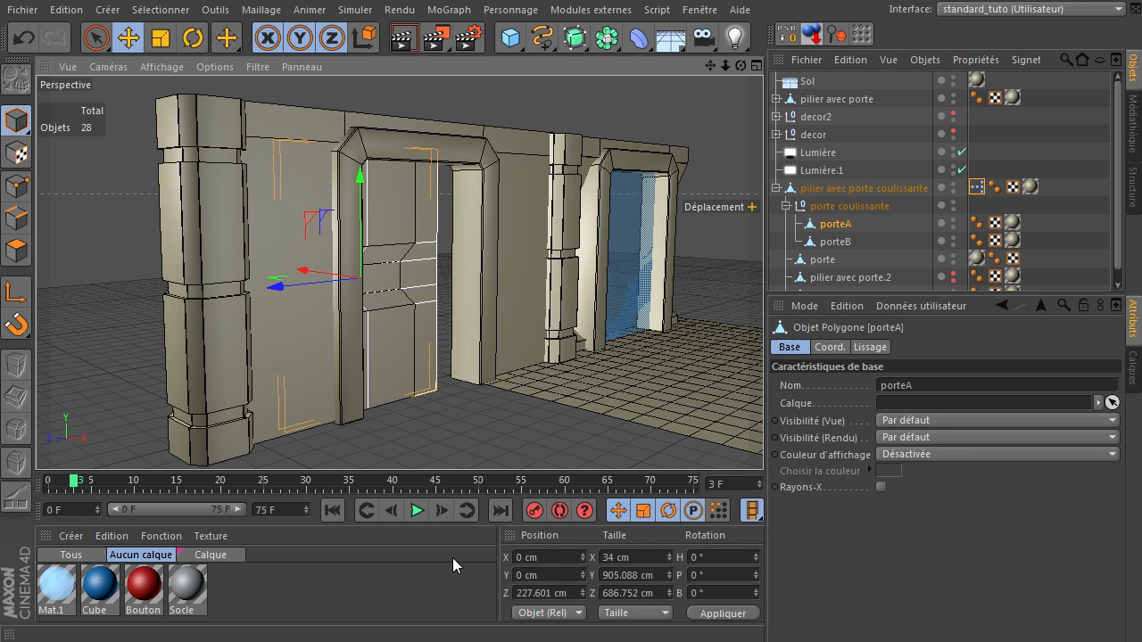
left_click(535, 593)
type("0")
key("Return")
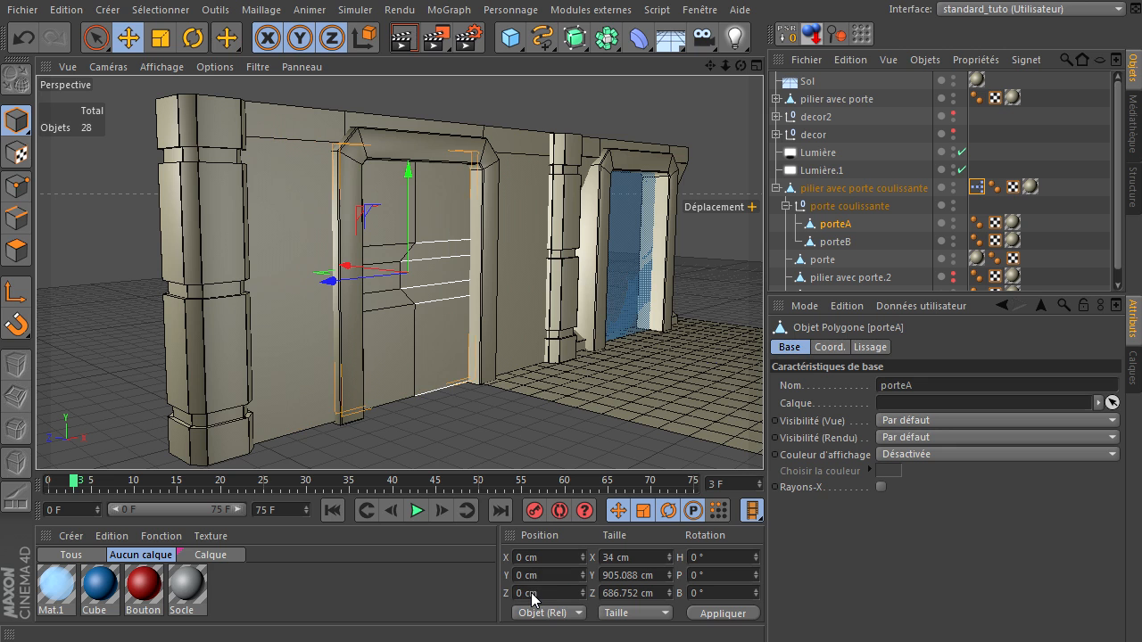
Step: Slide porteA open in the negative Z direction and set its Z position to -275 cm
left_click_drag(330, 282, 338, 284)
left_click_drag(375, 285, 386, 287)
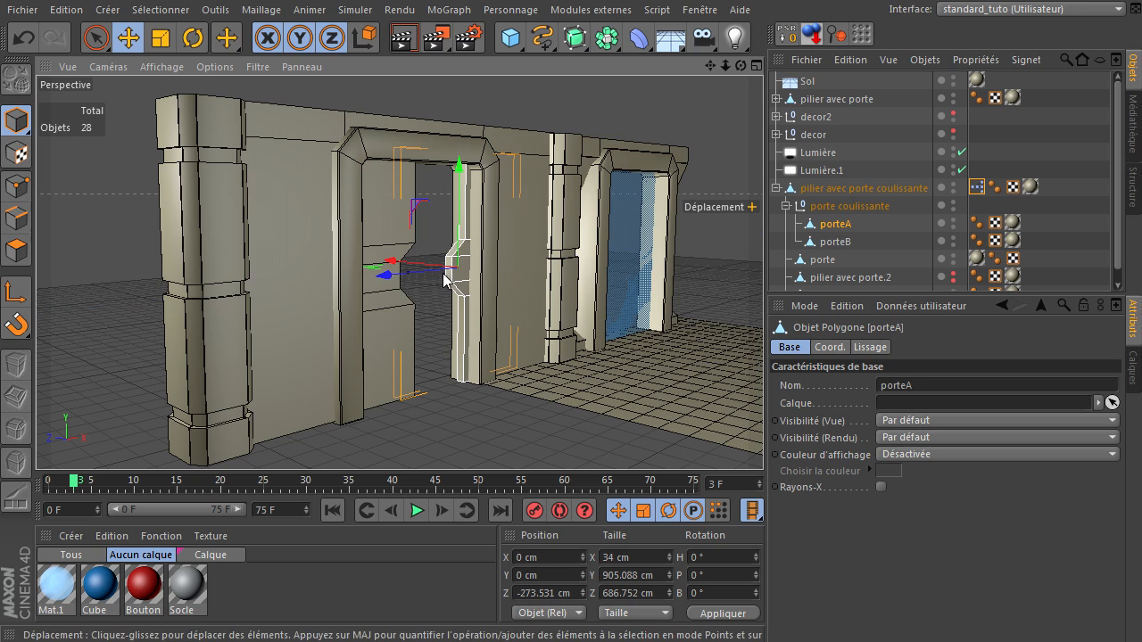
left_click(546, 593)
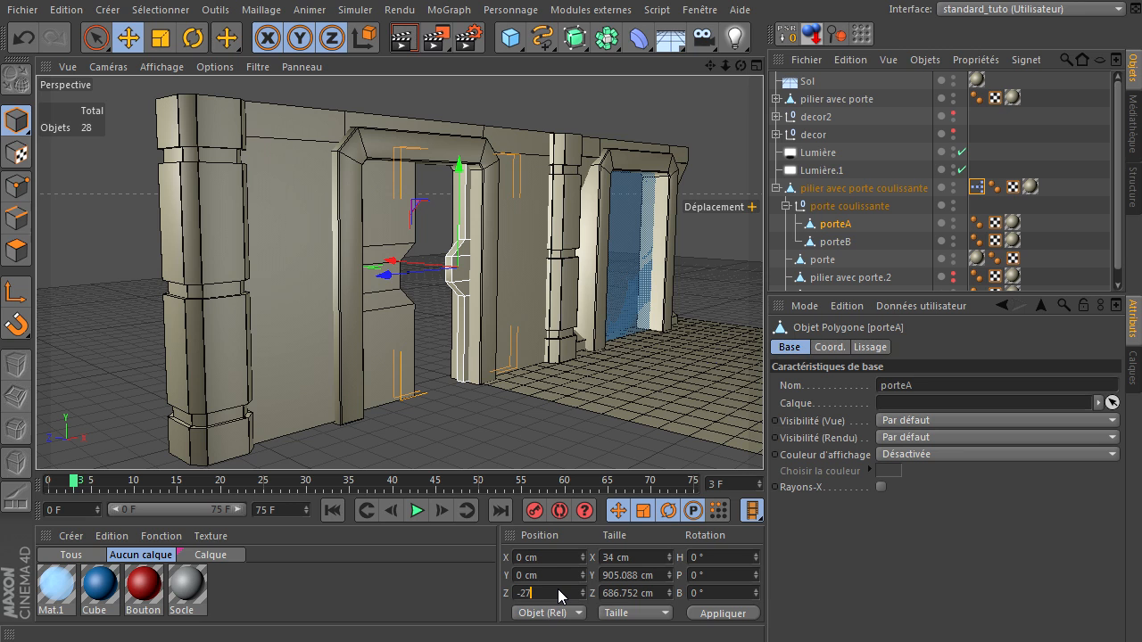
left_click_drag(531, 587, 540, 587)
type("5")
key("Return")
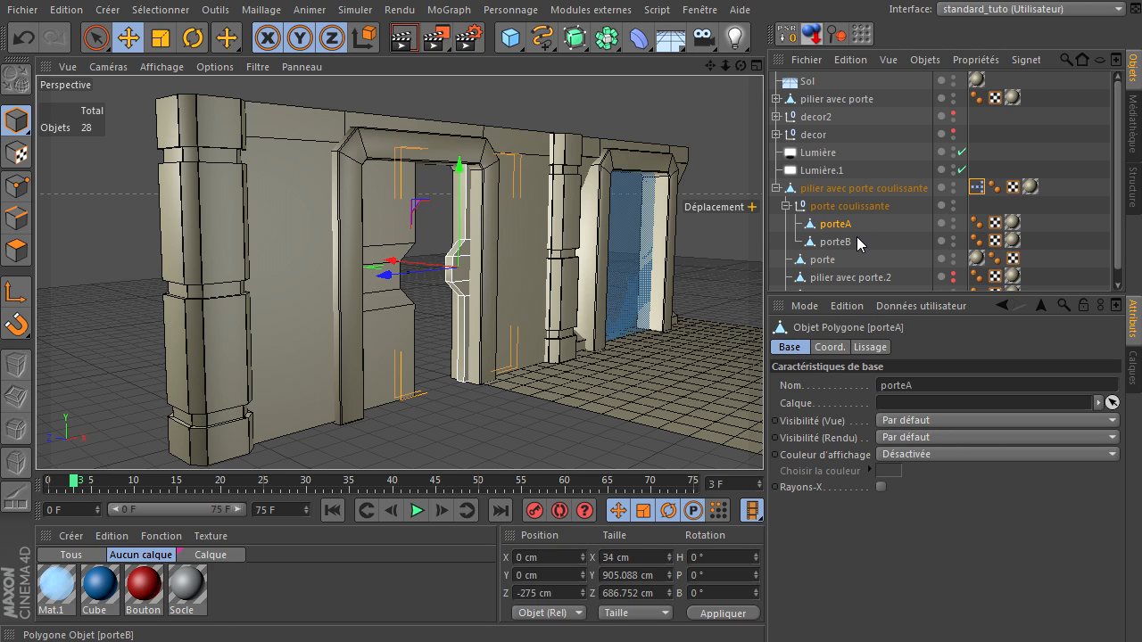
Step: Bring back the XPresso editor and add a Position . Z input port to the porteA node
left_click_drag(1141, 304, 300, 51)
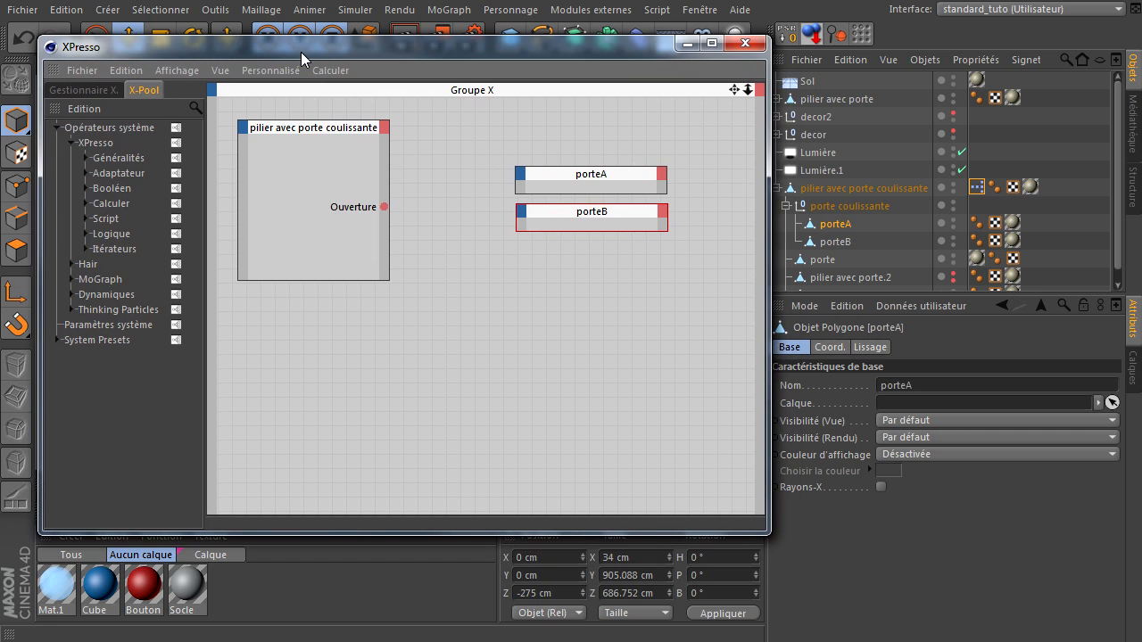
left_click(521, 174)
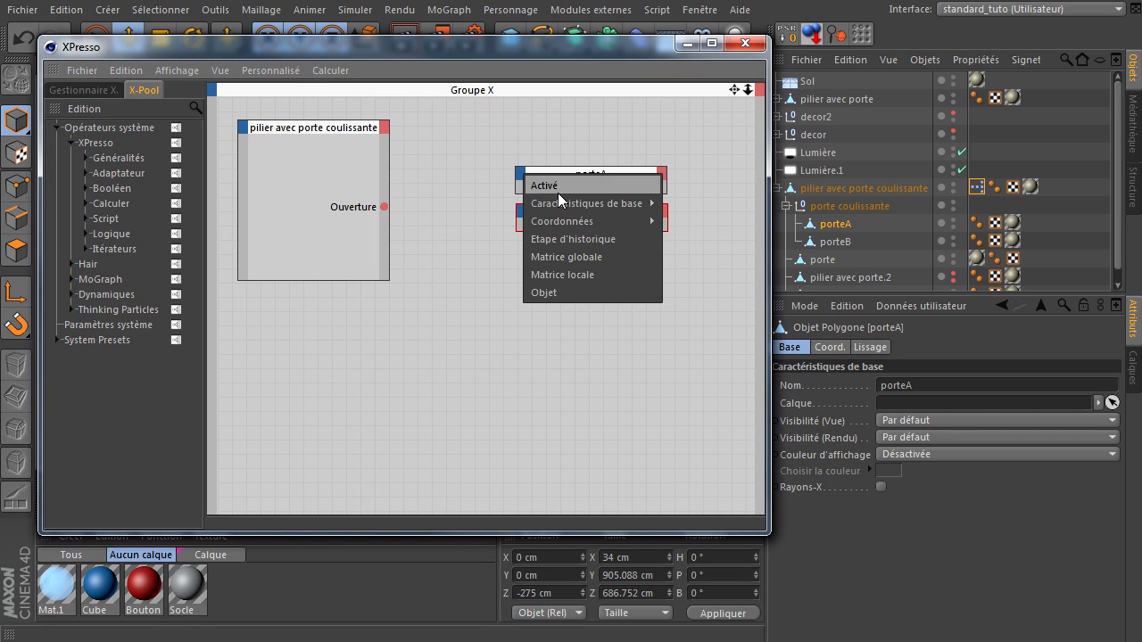
mouse_move(570, 224)
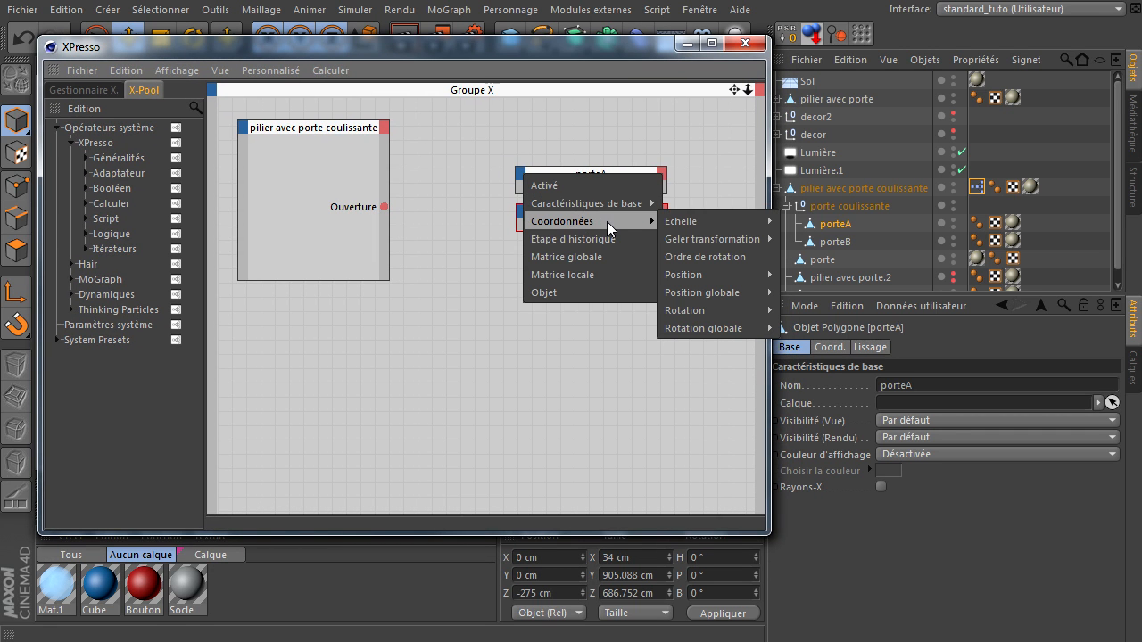
mouse_move(709, 288)
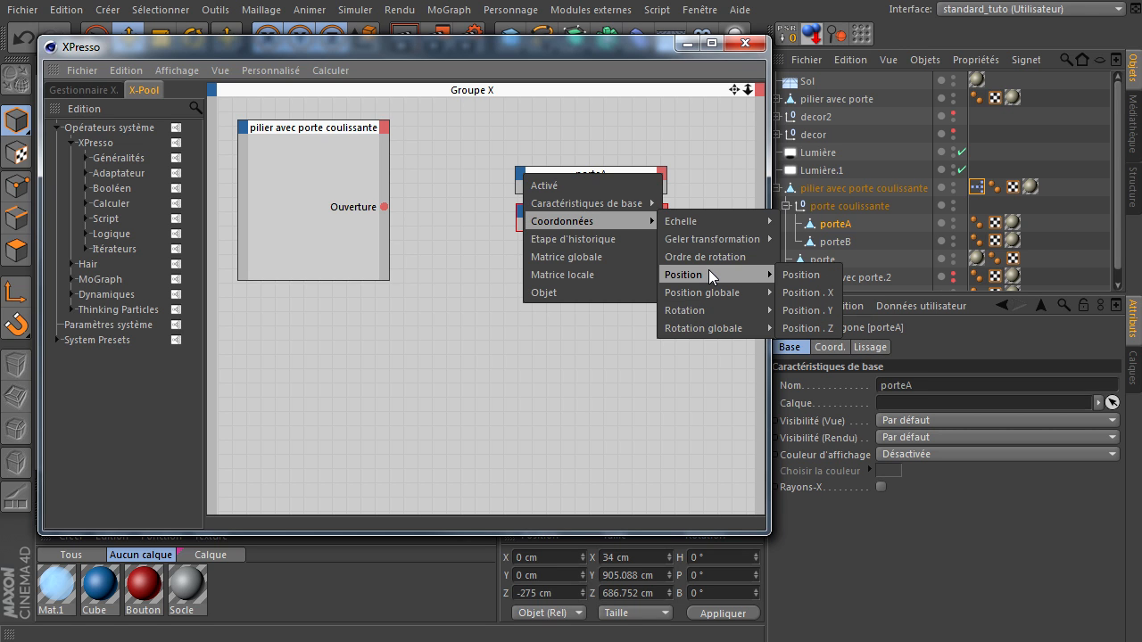
left_click(803, 329)
Step: Add a Position . Z input port to the porteB node and space the porteA and porteB nodes apart
left_click_drag(589, 213, 600, 259)
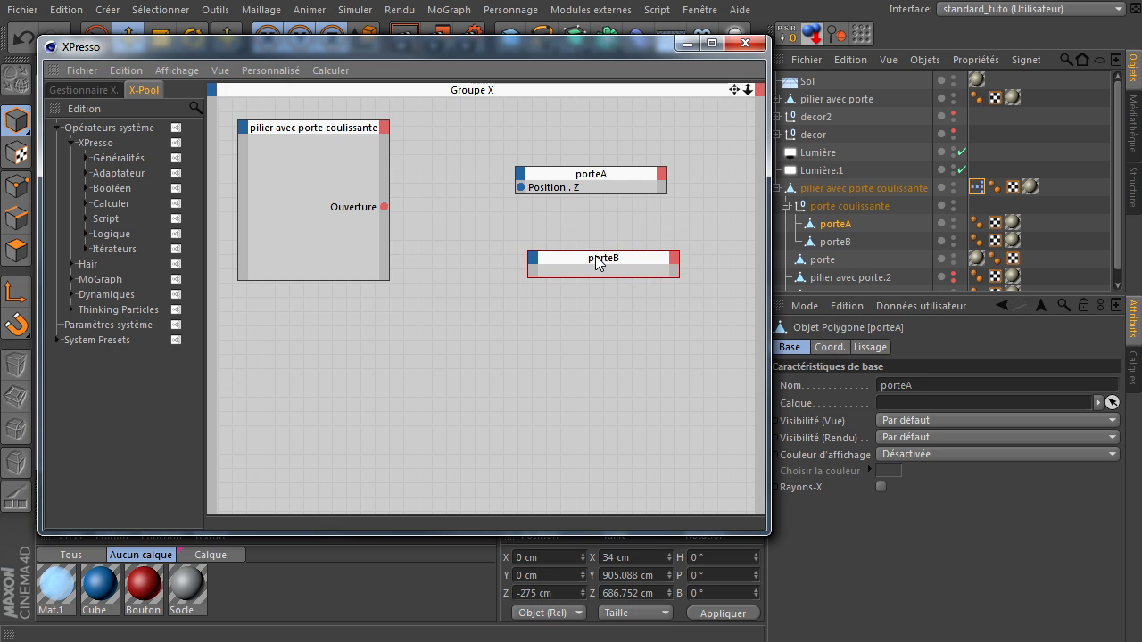
left_click(533, 257)
mouse_move(593, 304)
mouse_move(723, 307)
mouse_move(726, 355)
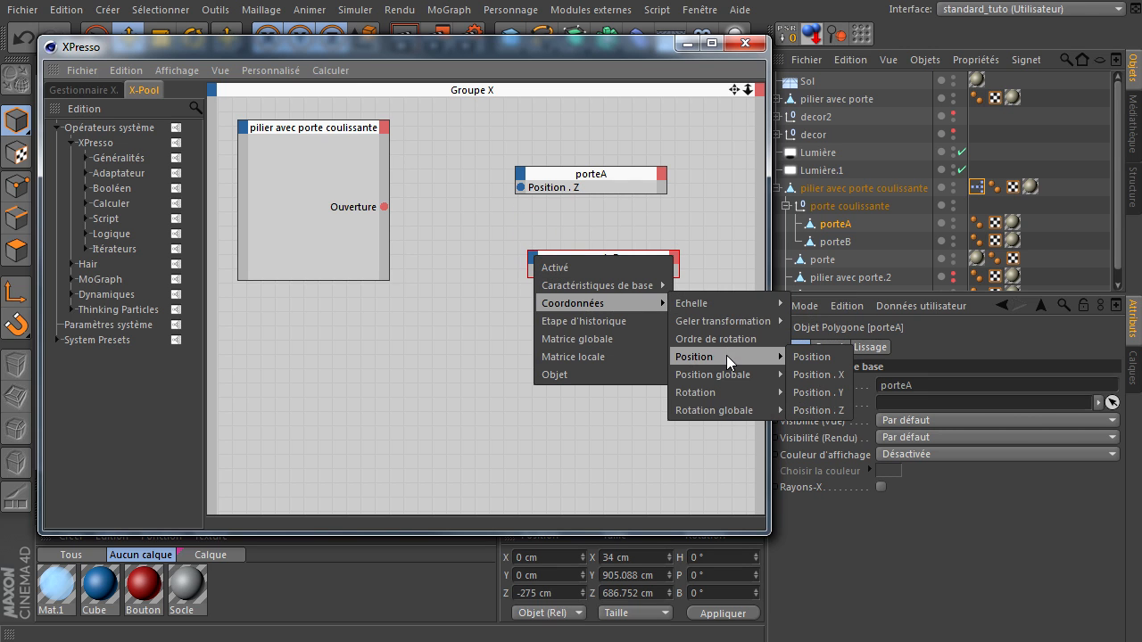
left_click(813, 409)
left_click_drag(616, 174, 655, 156)
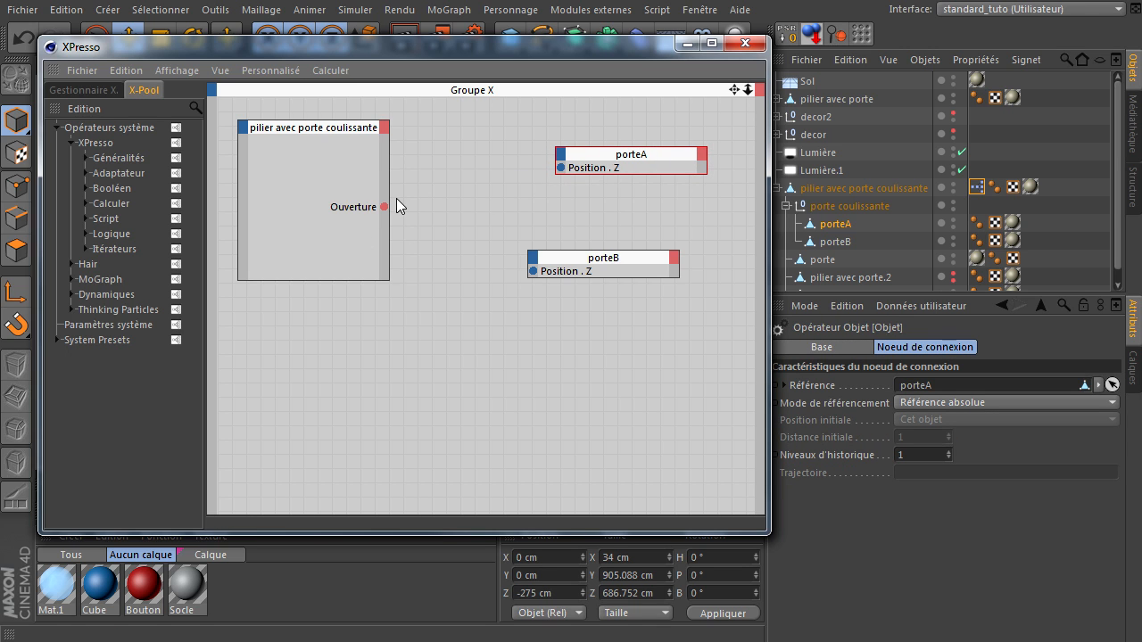
Step: Add a Cartographie d'intervalle node between the pilier avec porte coulissante and porteA nodes, and connect the Ouverture output to its Entrée
left_click_drag(293, 130, 281, 138)
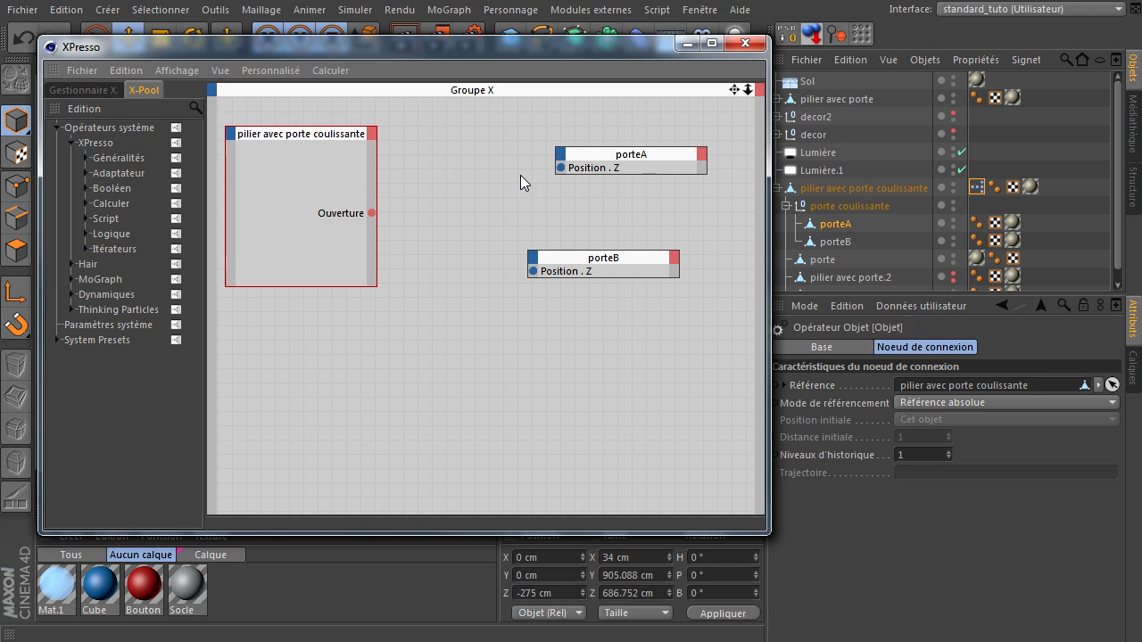
left_click(86, 204)
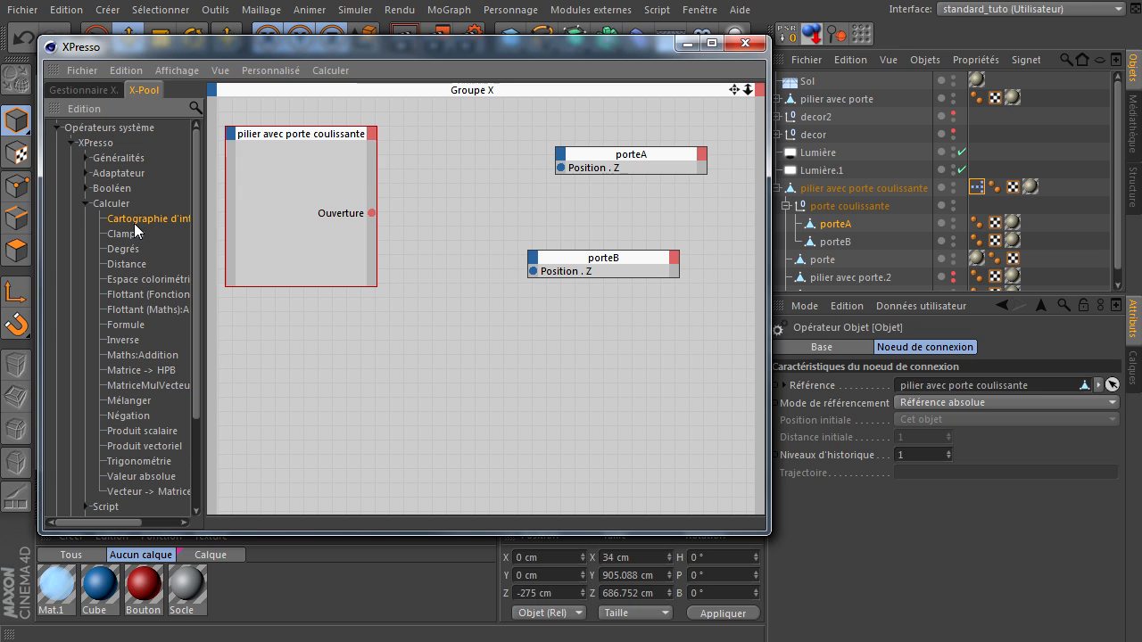
left_click_drag(462, 149, 462, 149)
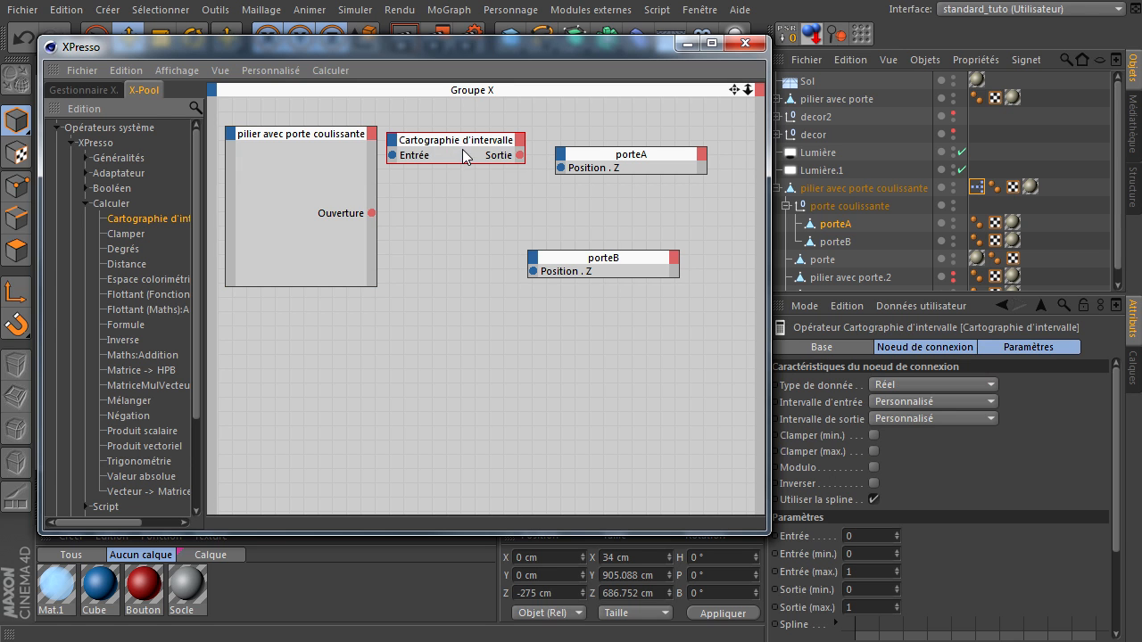
left_click_drag(597, 155, 624, 131)
left_click_drag(454, 145, 473, 135)
left_click_drag(372, 213, 412, 147)
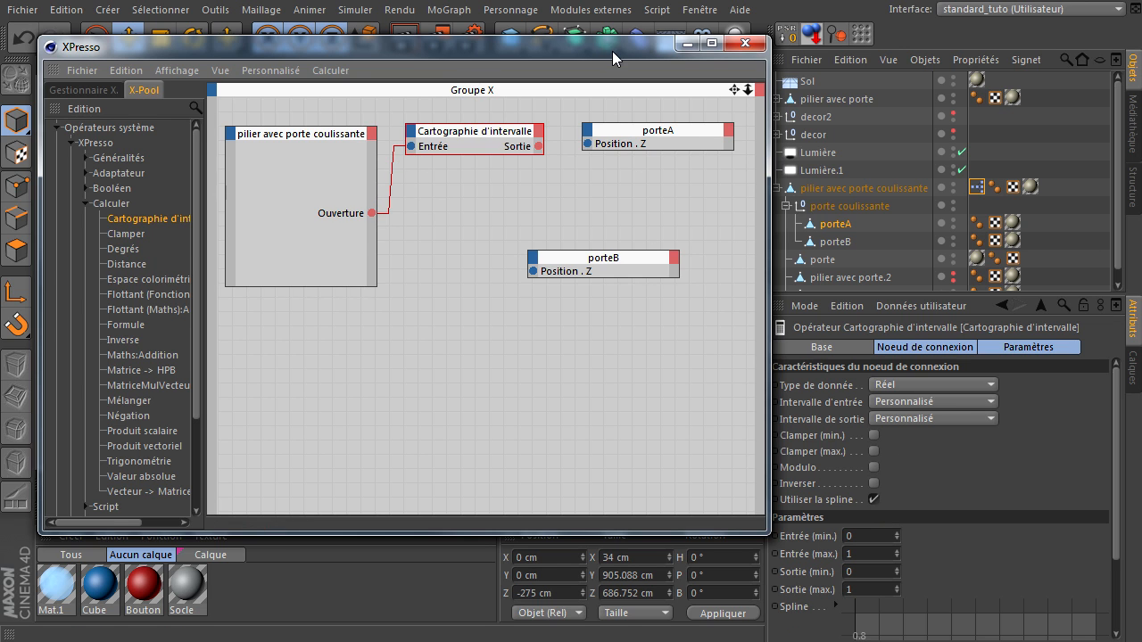
Step: Set the Cartographie d'intervalle node's input range to Pourcentages, keep the output range Personnalisé, and set Sortie (max.) to -275
left_click_drag(612, 50, 575, 58)
left_click(918, 401)
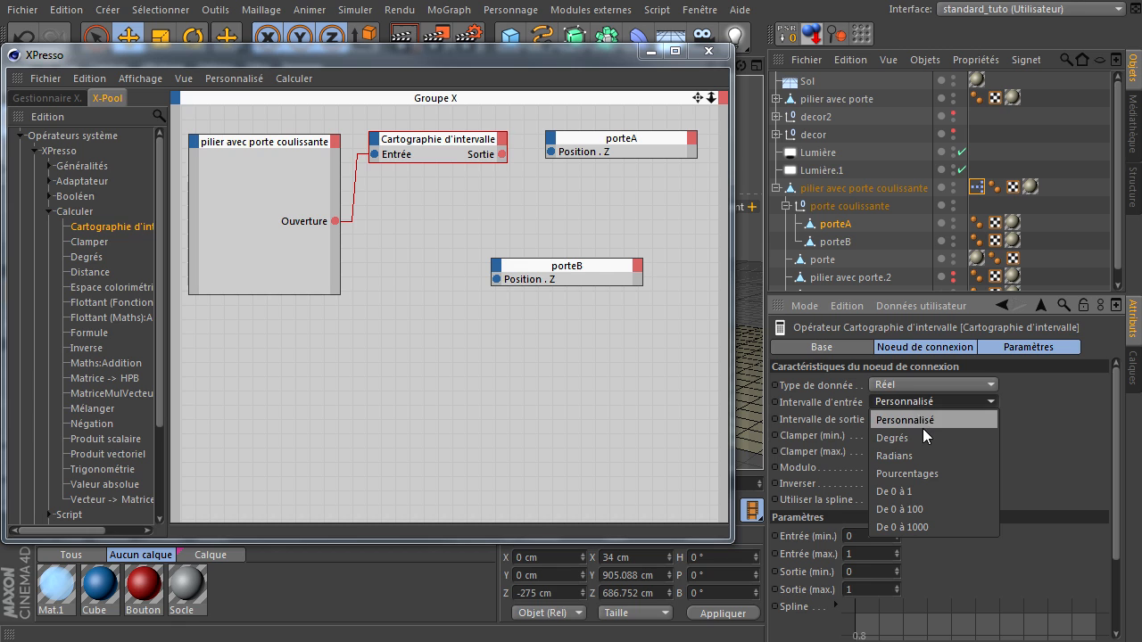
left_click(916, 474)
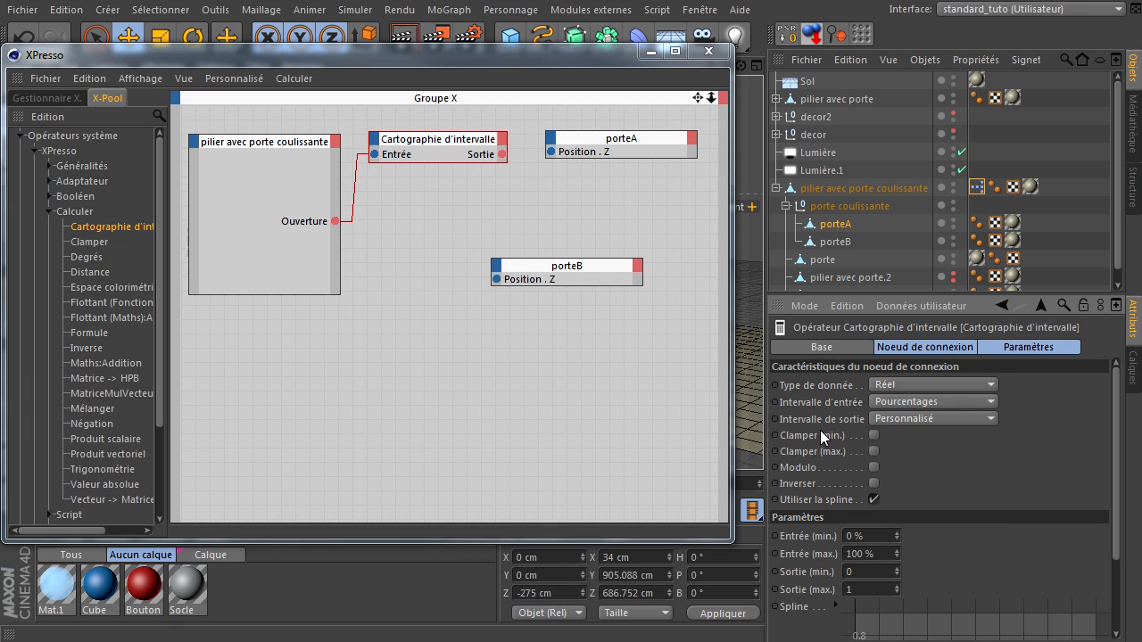
left_click(917, 418)
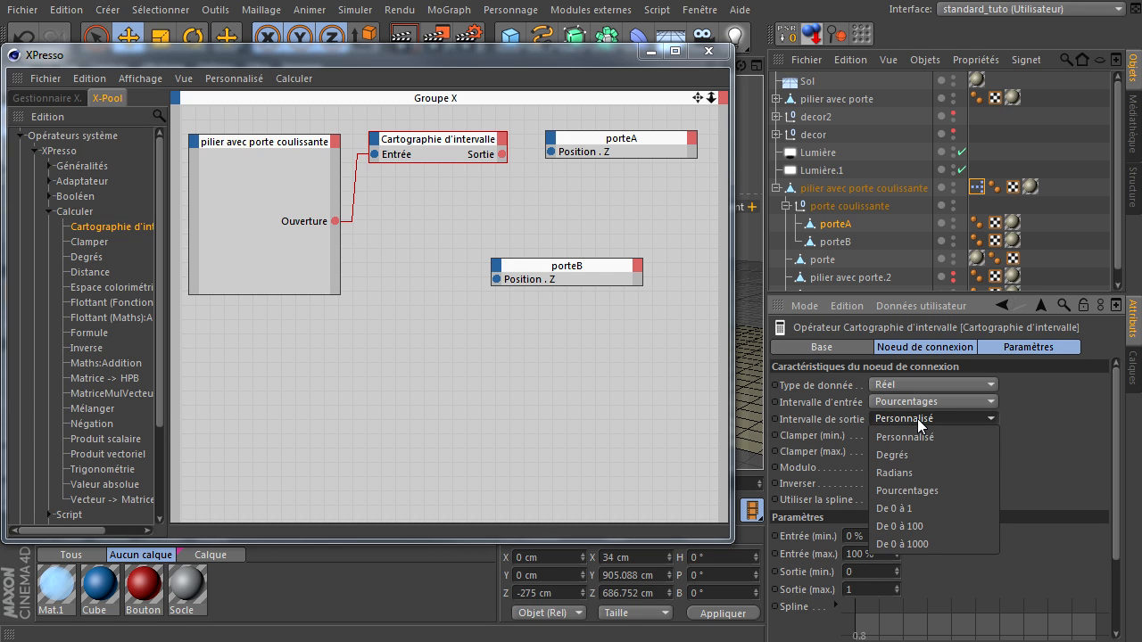
left_click(944, 436)
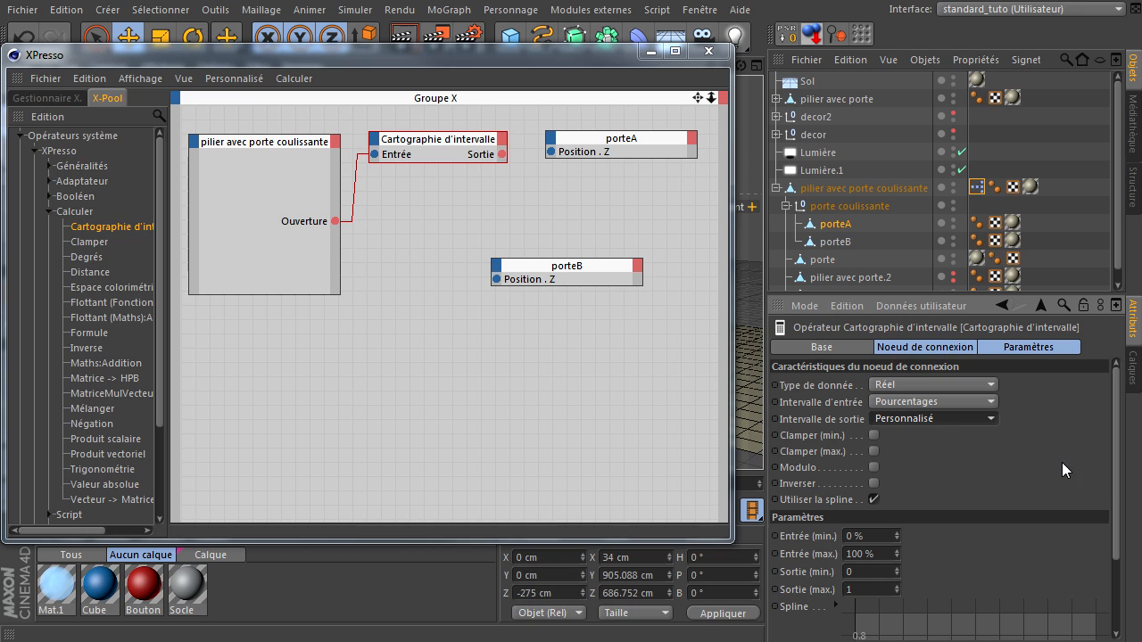
left_click(879, 537)
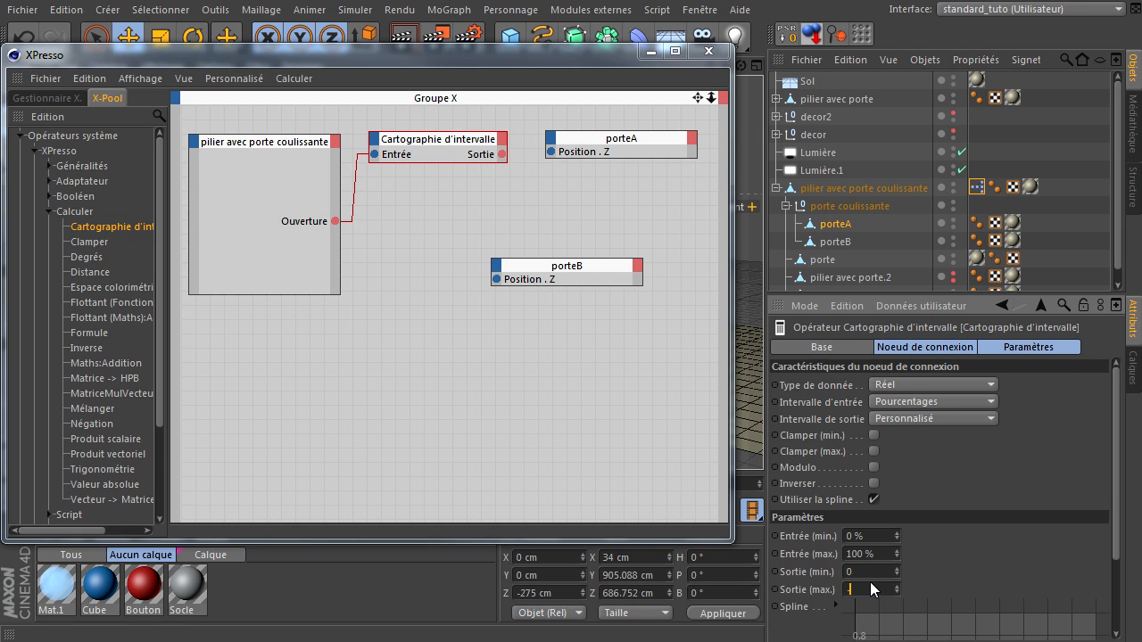
type("-27")
Step: Connect the Cartographie d'intervalle Sortie to porteA's Position . Z and test the Ouverture slider, returning it to 0 %
left_click_drag(503, 155, 551, 151)
left_click_drag(459, 62, 1141, 233)
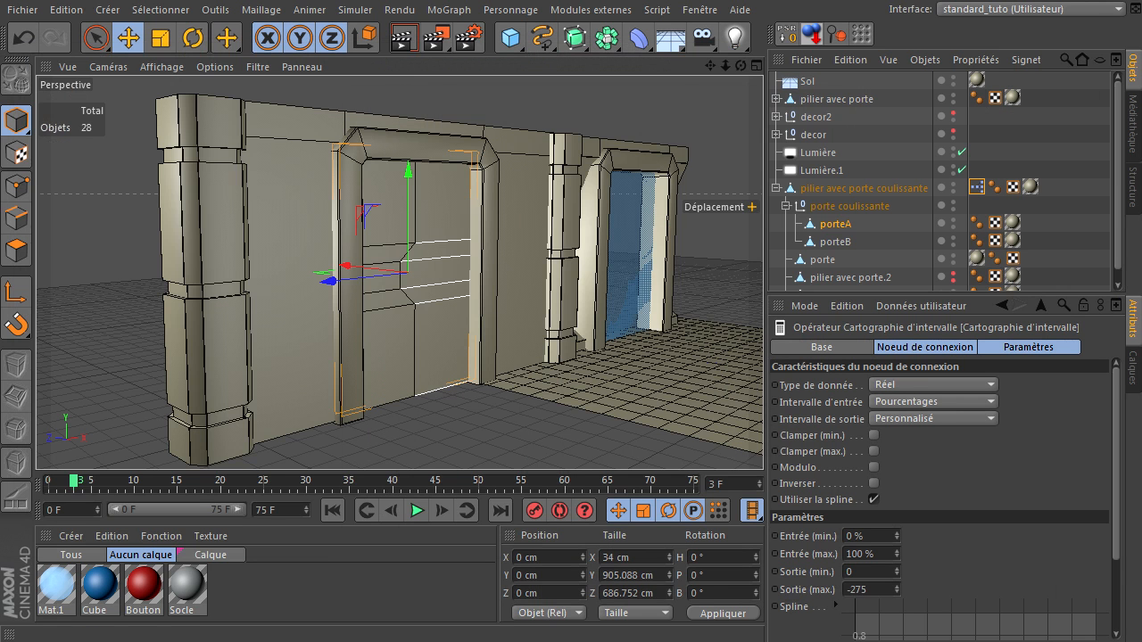
left_click(821, 189)
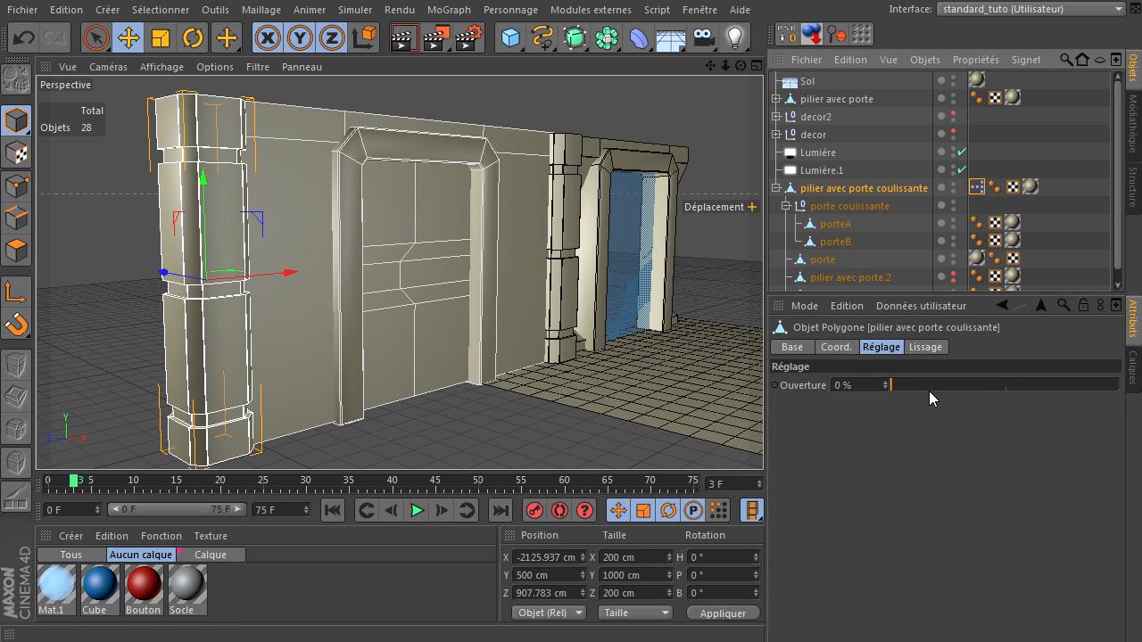
left_click_drag(901, 388, 846, 383)
Step: Move the porteB node beneath the porteA node in the XPresso editor, and clear the editor away from the viewport
left_click_drag(1141, 357, 307, 97)
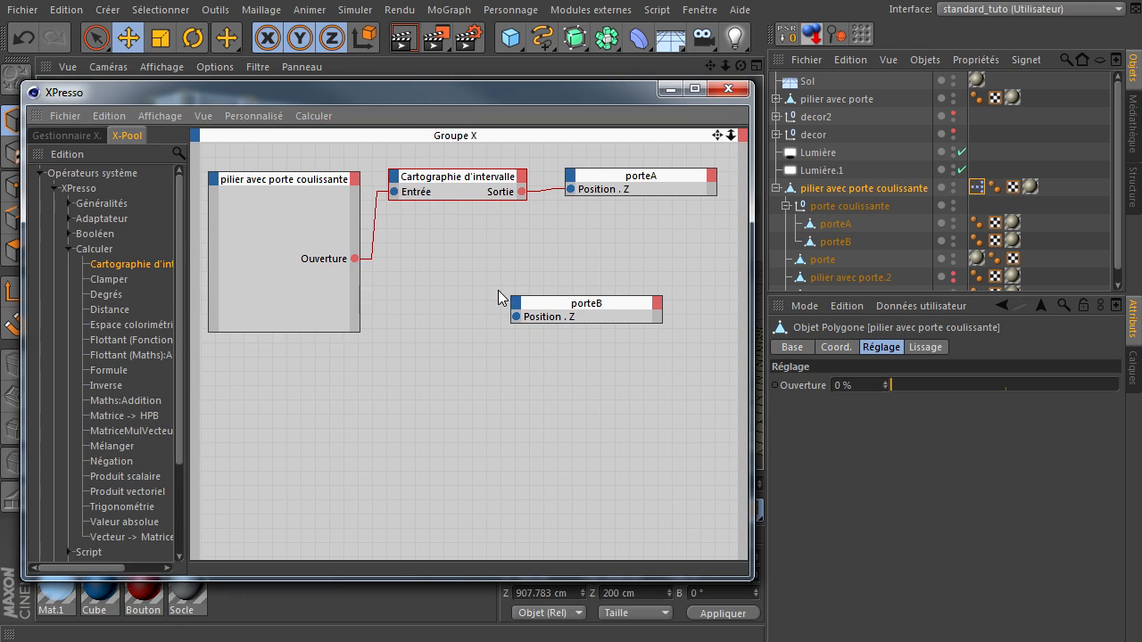
left_click_drag(572, 313, 628, 285)
left_click_drag(519, 99, 1141, 152)
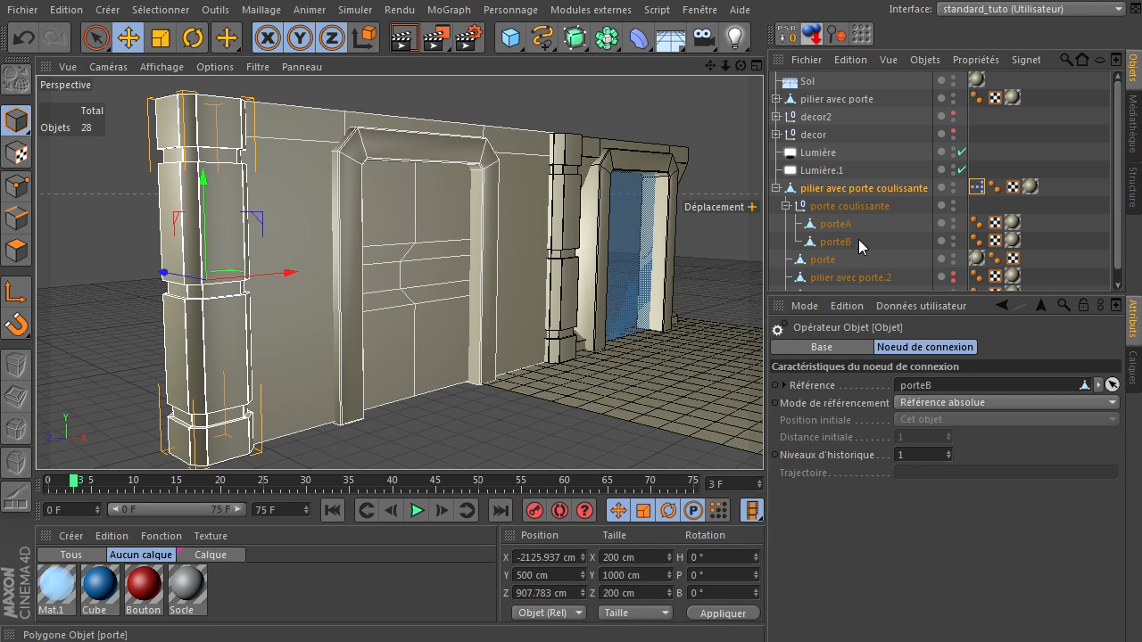
Step: Slide porteB open in the positive Z direction and set its Z position to 220 cm
left_click(819, 244)
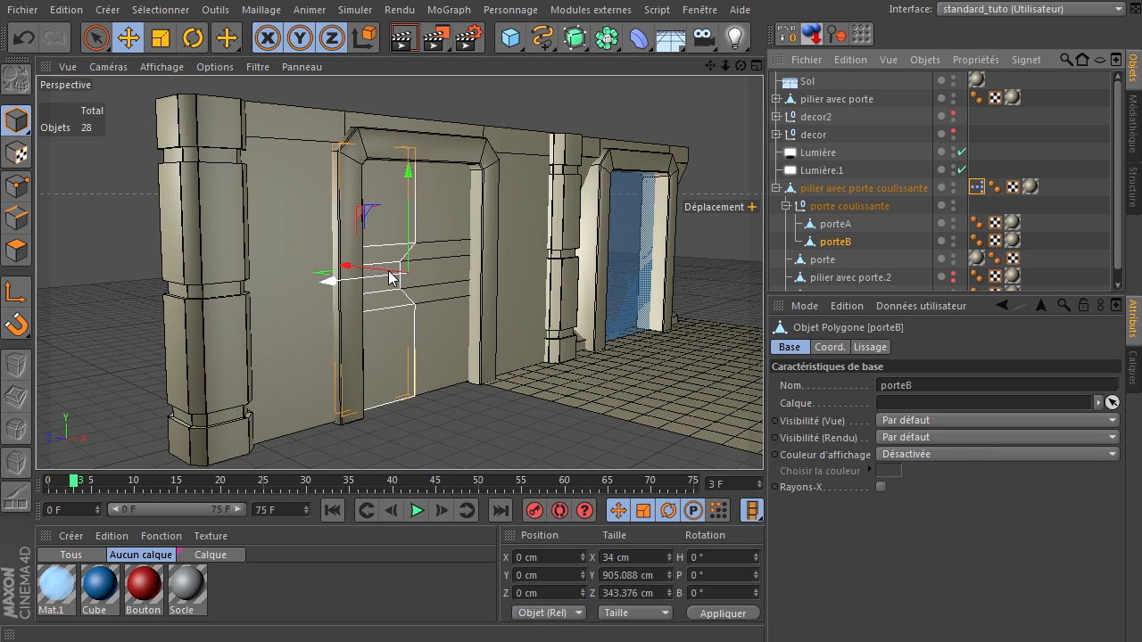
left_click_drag(332, 284, 293, 285)
left_click_drag(739, 66, 693, 96)
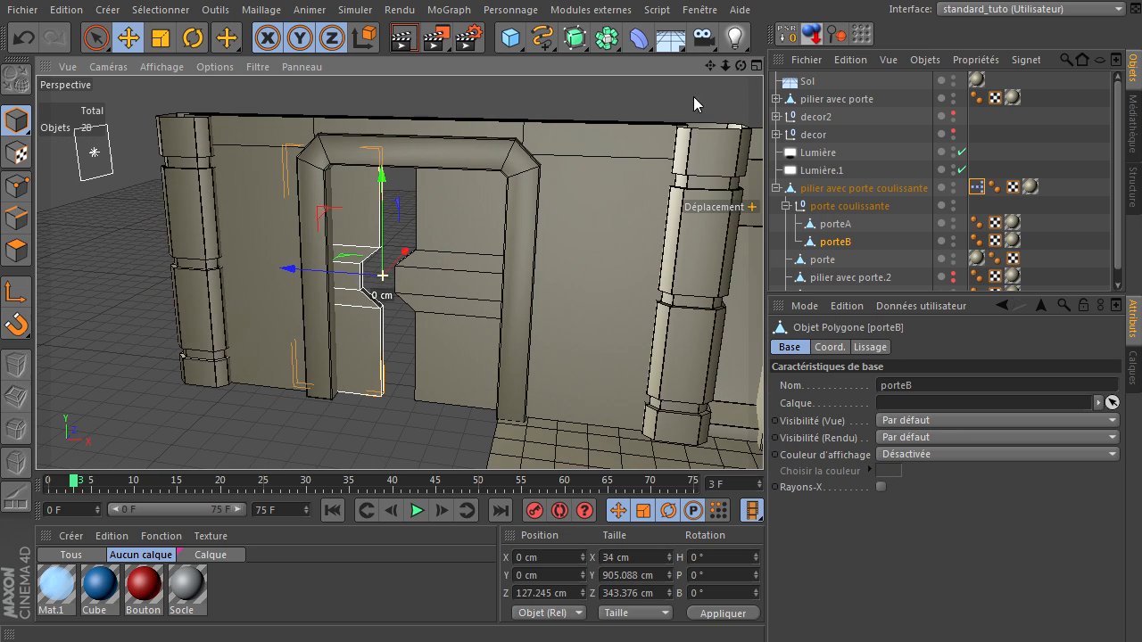
left_click_drag(296, 280, 270, 282)
left_click(555, 593)
double_click(557, 593)
type("220")
key("Return")
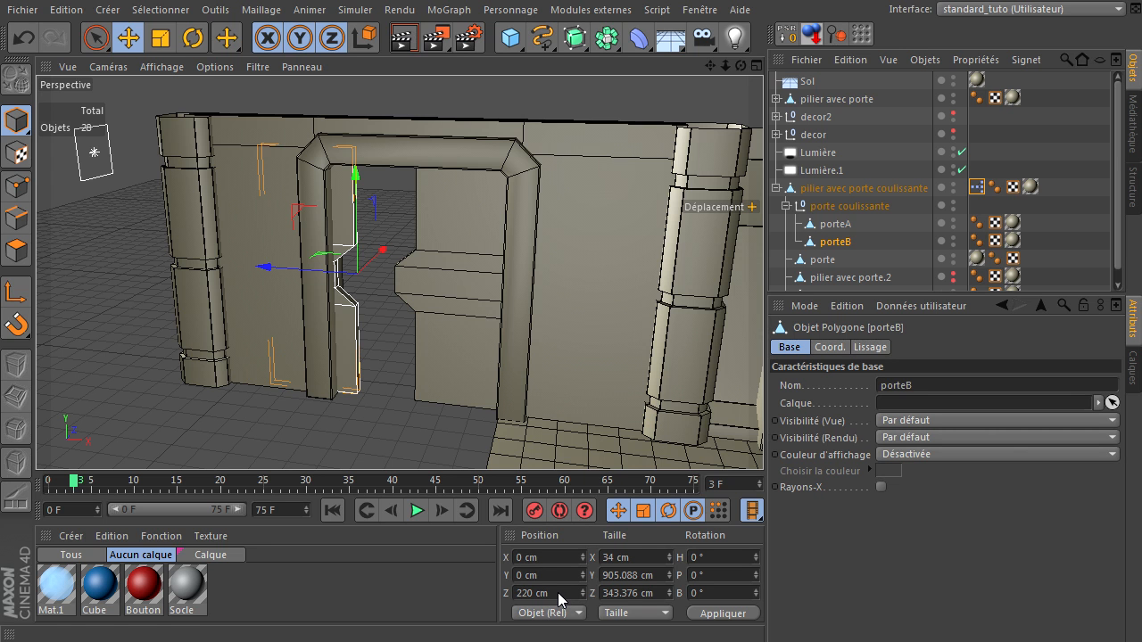
left_click_drag(740, 66, 758, 437)
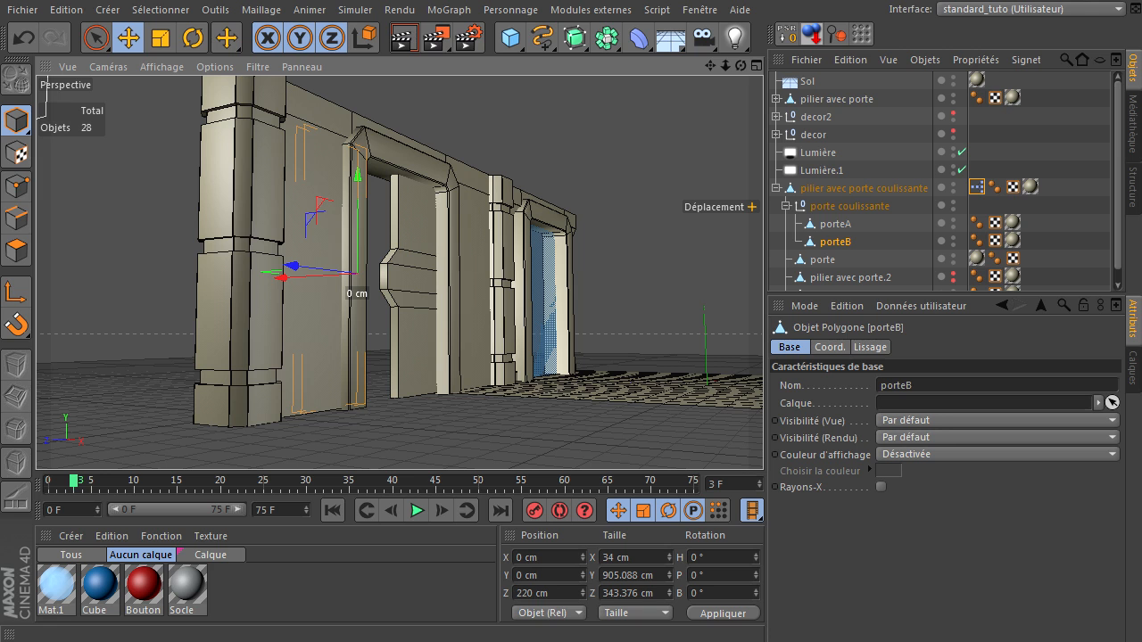
Step: Reopen the XPresso editor, duplicate the Cartographie d'intervalle node beside porteB, and set the copy's Sortie (max.) to 220
double_click(976, 186)
left_click_drag(692, 169, 451, 71)
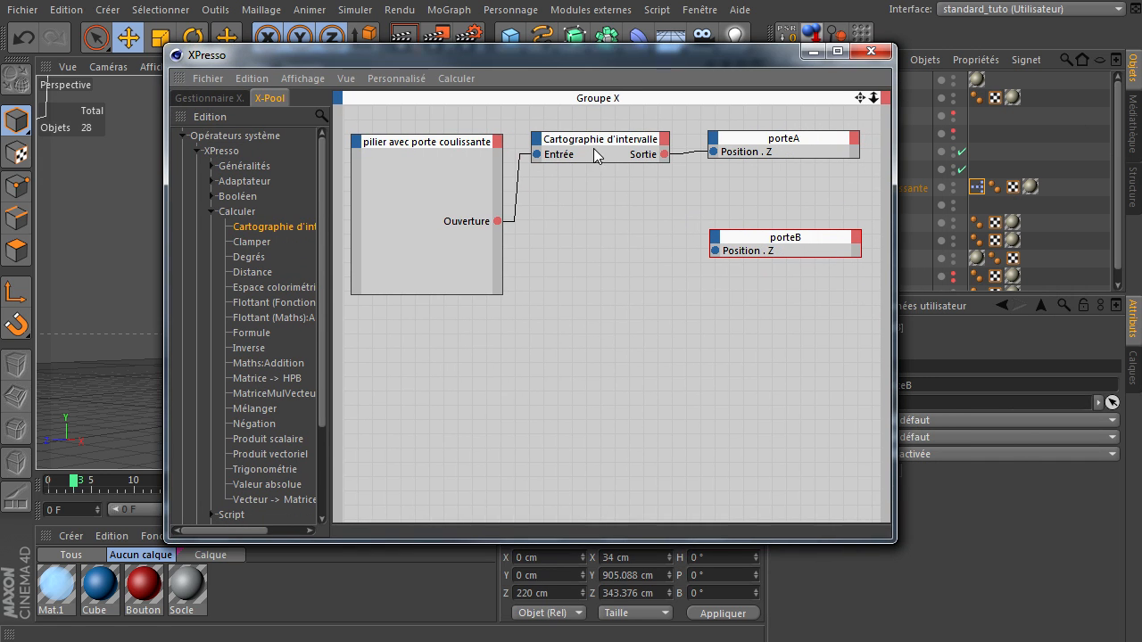
left_click_drag(606, 145, 619, 241, "ctrl")
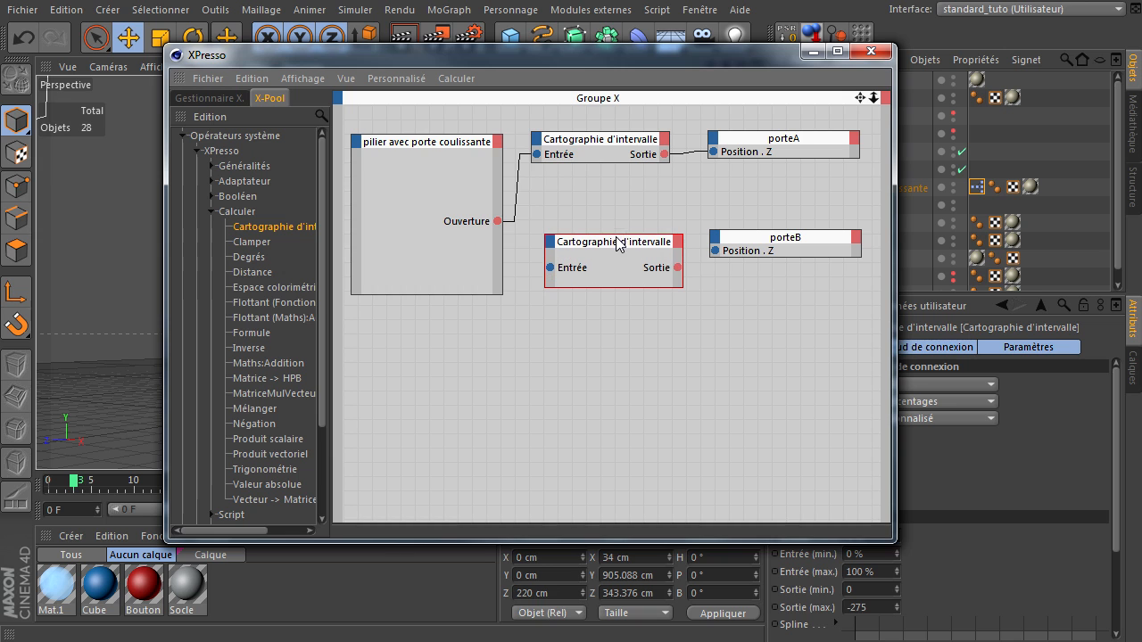
left_click_drag(702, 57, 521, 78)
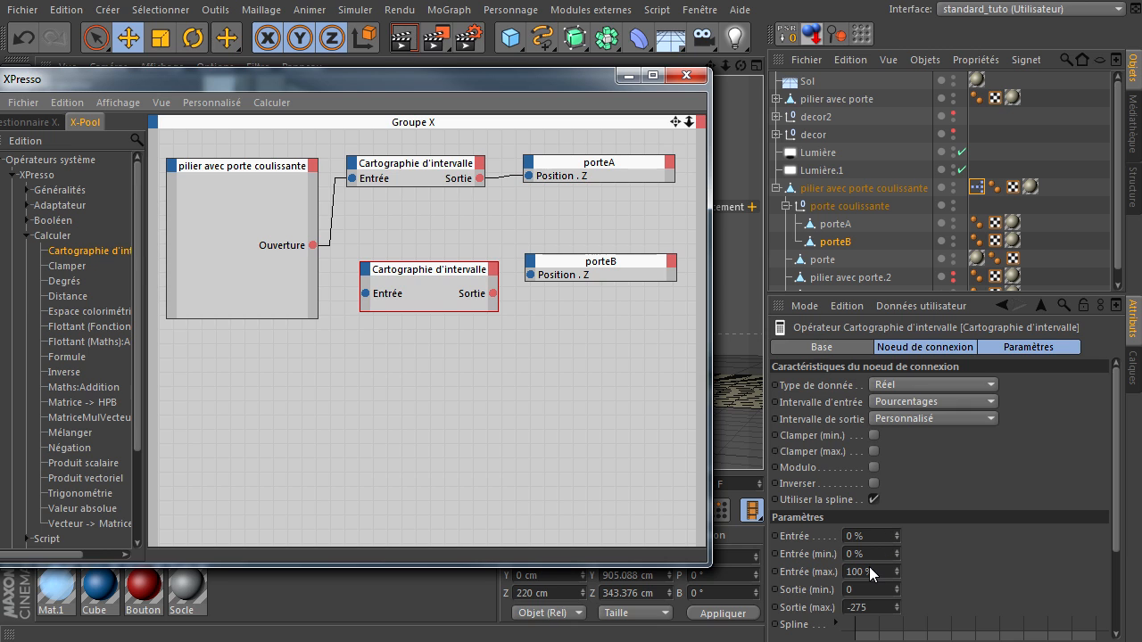
key("Tab")
type("2")
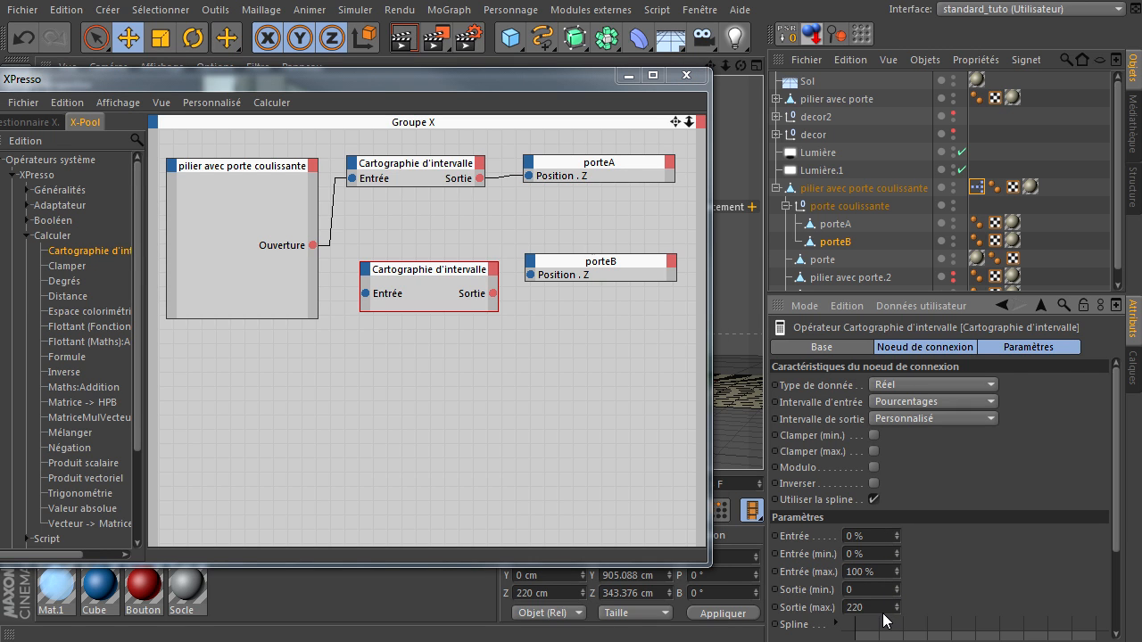
Step: Connect Ouverture to the duplicated Cartographie d'intervalle node's Entrée, and its Sortie to porteB's Position . Z
left_click_drag(314, 245, 366, 294)
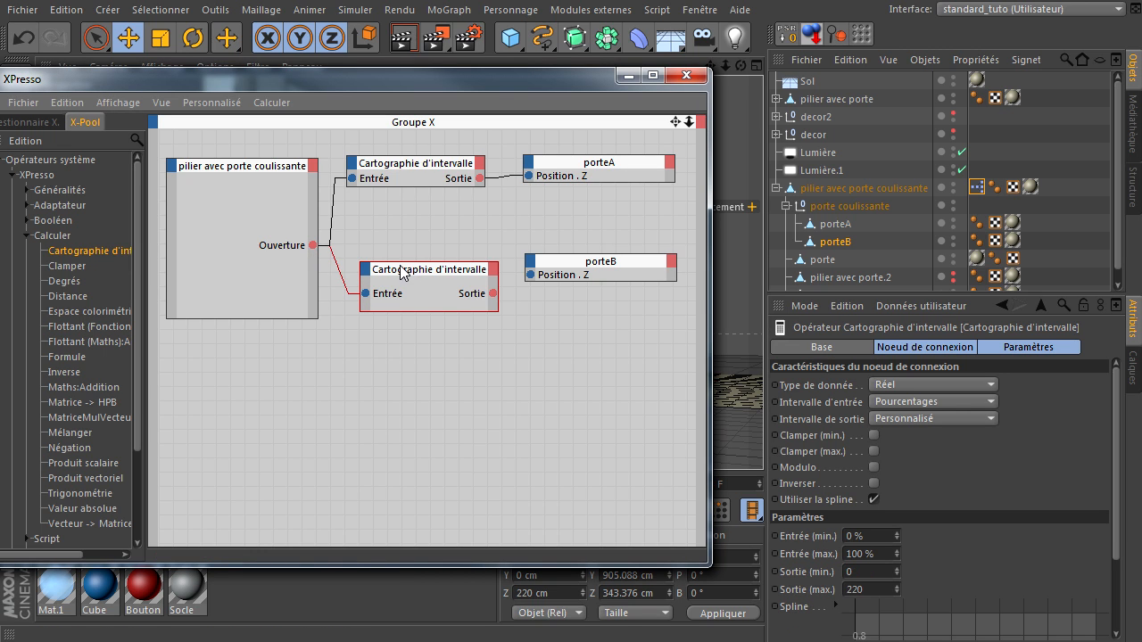
left_click_drag(401, 273, 383, 265)
left_click_drag(474, 285, 530, 275)
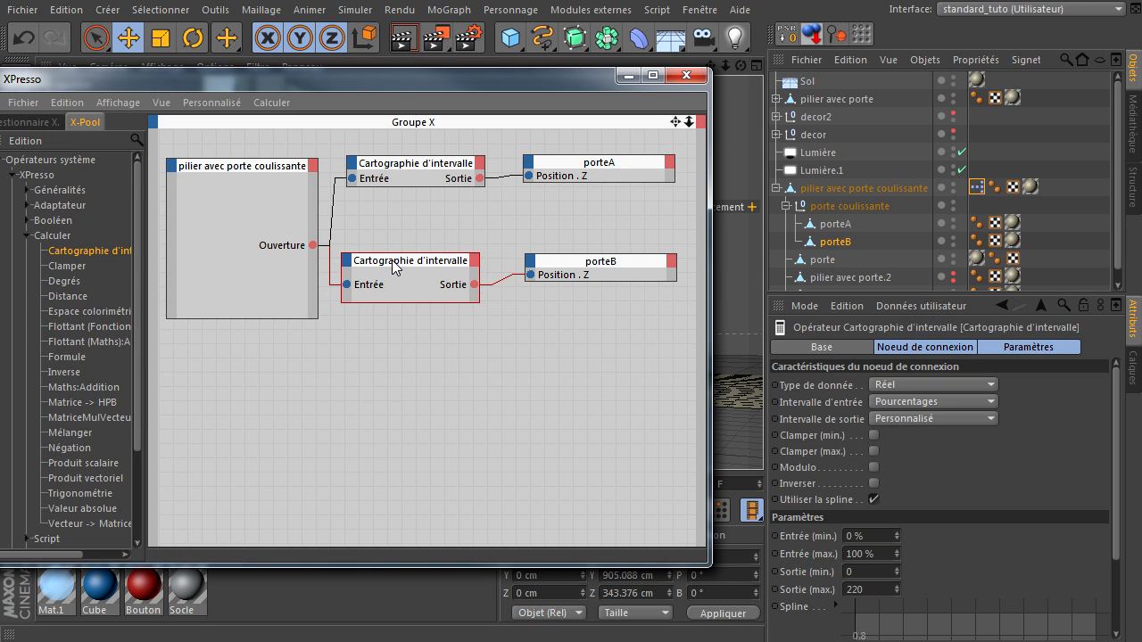
Step: Shrink the pilier avec porte coulissante node and arrange the two Cartographie d'intervalle nodes and the door nodes in compact aligned columns
left_click_drag(392, 265, 416, 261)
left_click_drag(426, 170, 438, 172)
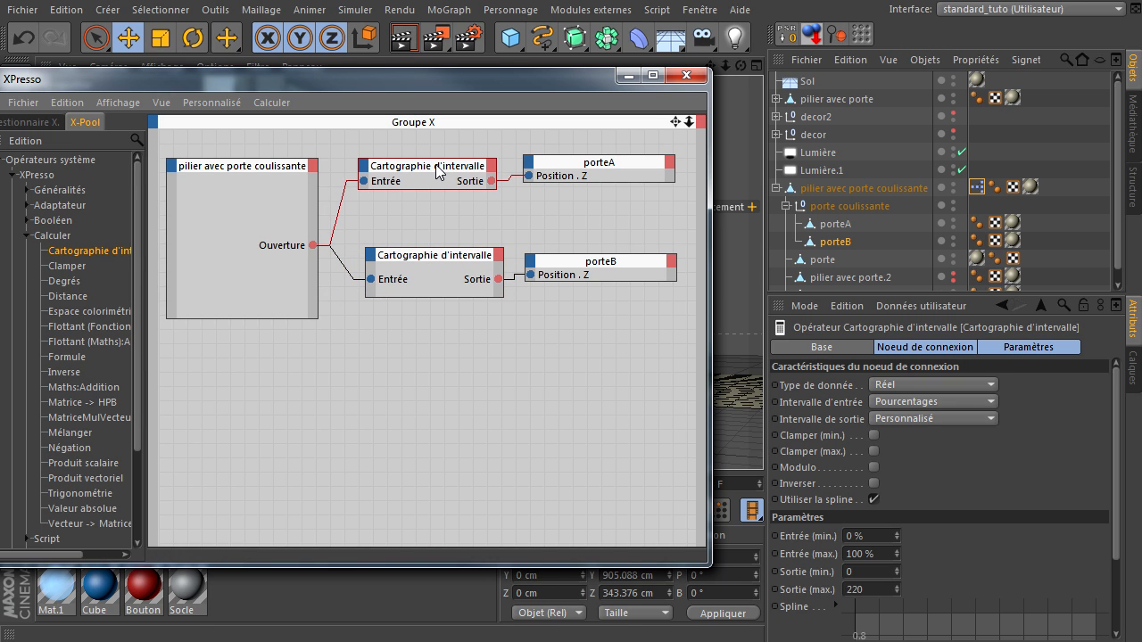
left_click(248, 171)
mouse_move(248, 171)
left_mouse_down()
mouse_move(247, 278)
mouse_move(236, 187)
left_mouse_up()
left_click(391, 169)
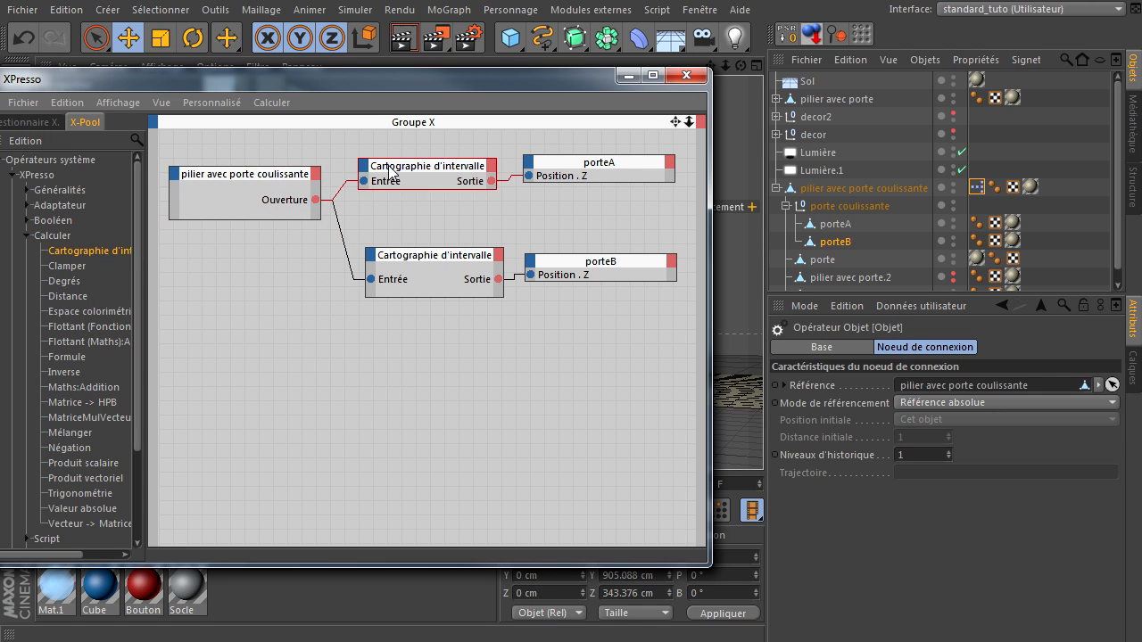
left_click_drag(391, 170, 373, 157)
left_click(439, 259)
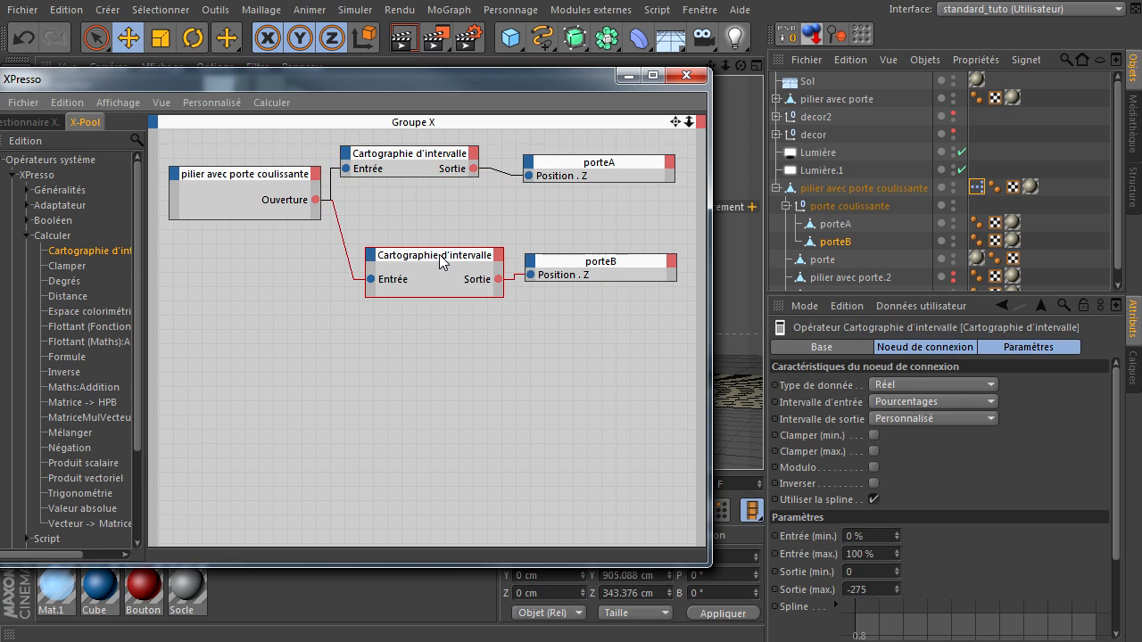
left_click_drag(440, 258, 415, 206)
left_click(596, 259)
left_click_drag(596, 258, 577, 167)
left_click(604, 170)
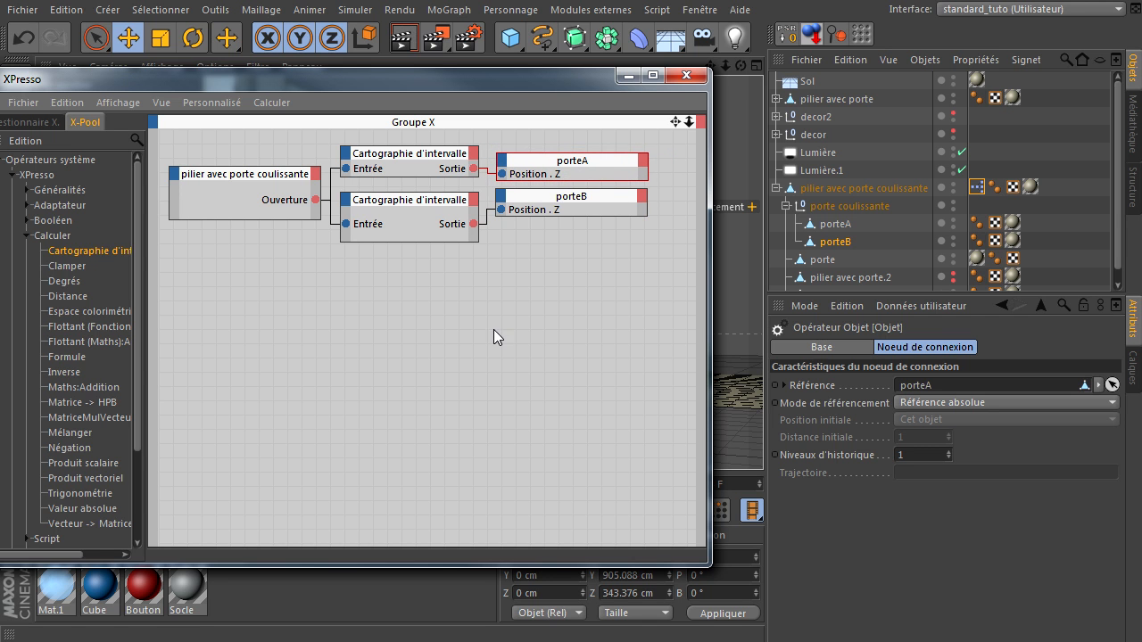
Step: Close the XPresso editor, then select the pilier avec porte coulissante object and collapse its hierarchy
left_click(685, 76)
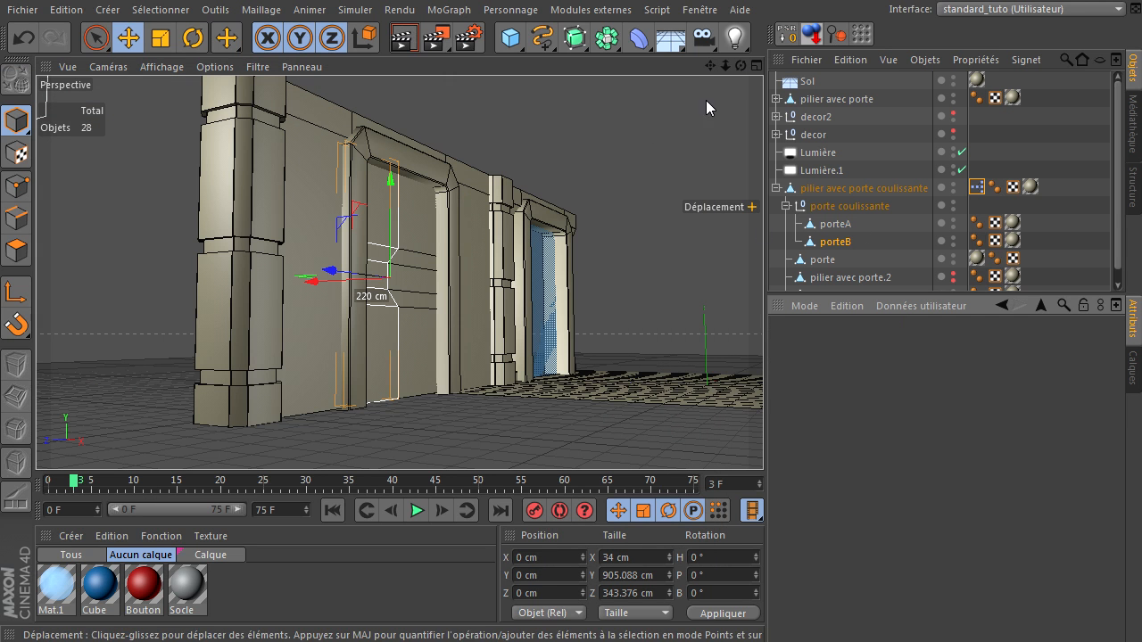
left_click_drag(742, 65, 769, 427)
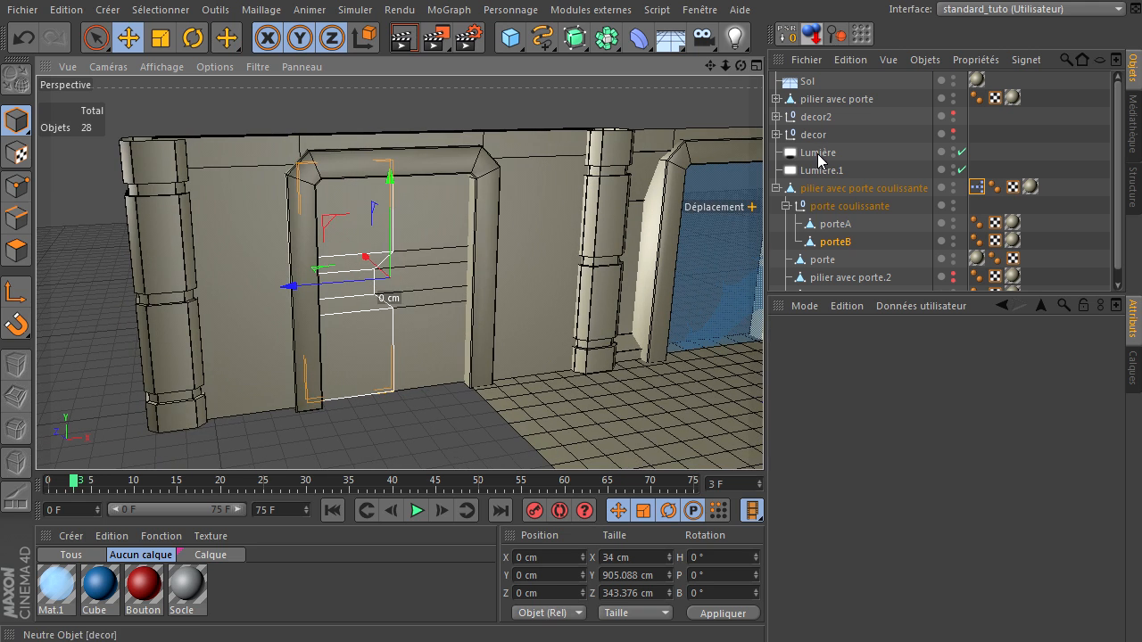
left_click(843, 189)
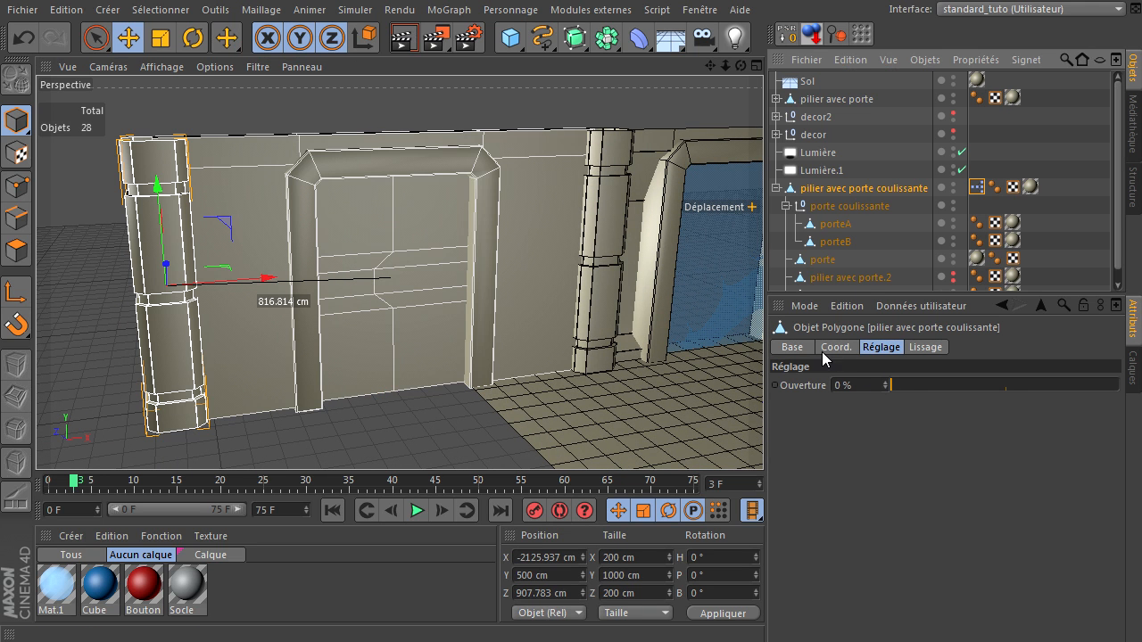
left_click(793, 348)
left_click(776, 188)
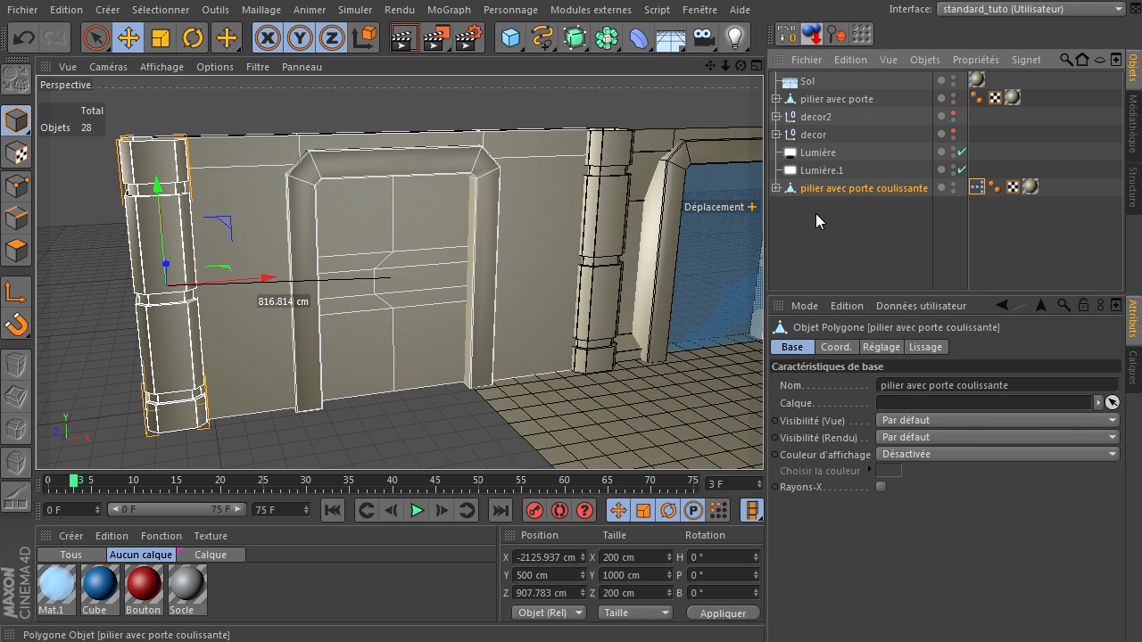
Step: Test the door opening with the Ouverture slider, returning it to 0 %, and view the wall from another angle
left_click(882, 349)
mouse_move(892, 384)
left_mouse_down()
mouse_move(1121, 386)
mouse_move(839, 401)
mouse_move(1121, 385)
mouse_move(857, 386)
mouse_move(1121, 386)
mouse_move(884, 385)
left_mouse_up()
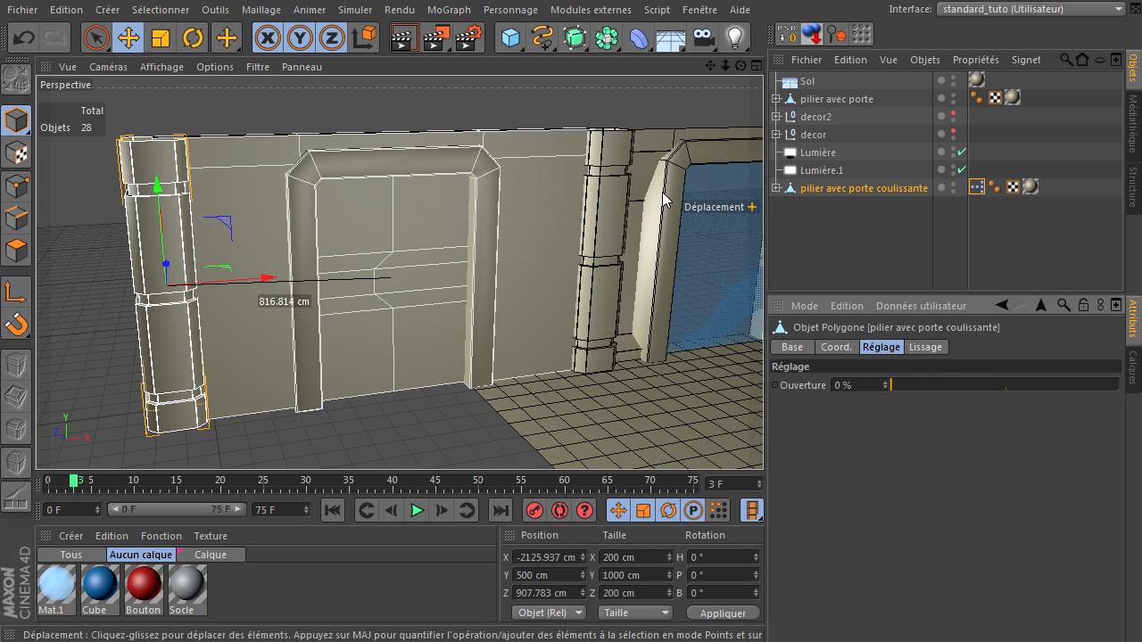
left_click_drag(741, 67, 760, 446)
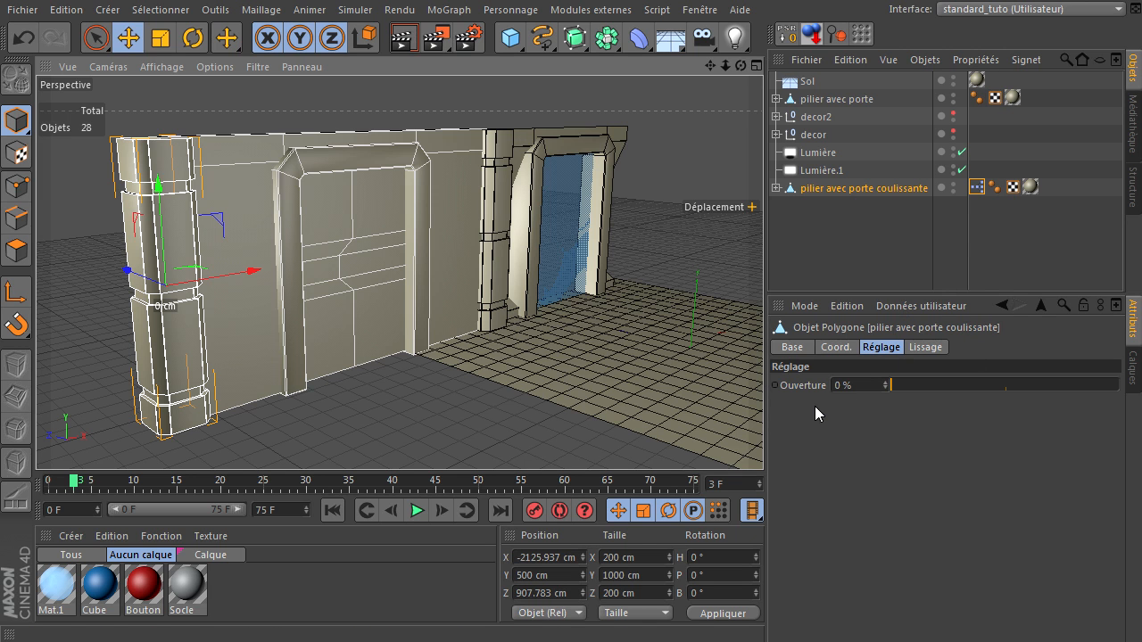
Step: Open the user data manager for pilier avec porte coulissante and add a new group under Réglage
left_click(944, 304)
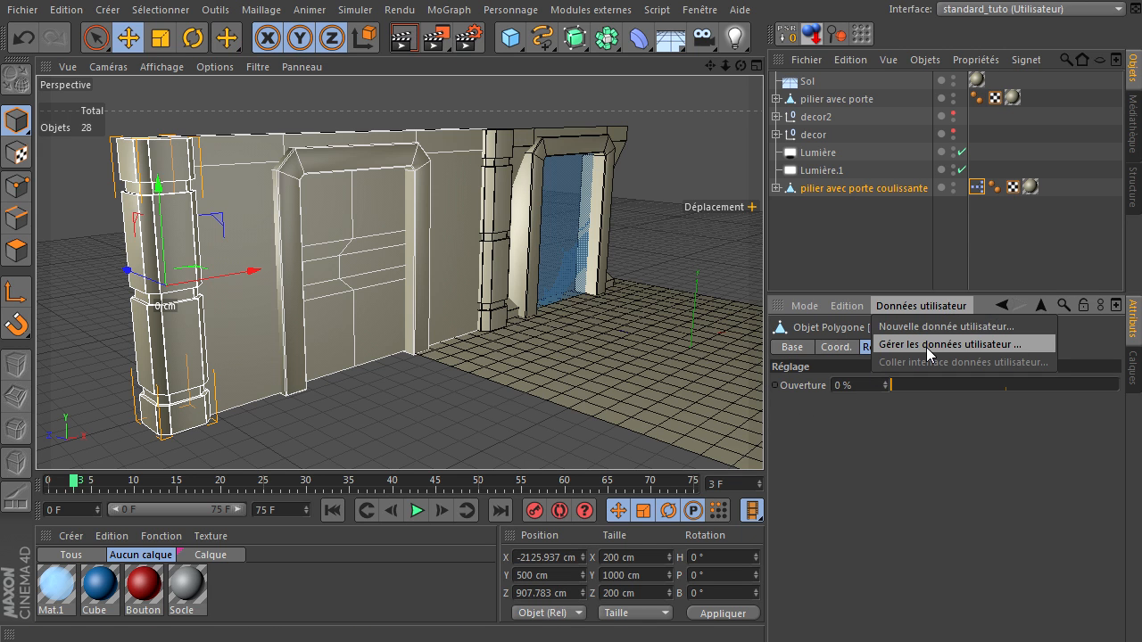
left_click(926, 347)
left_click_drag(492, 47, 405, 6)
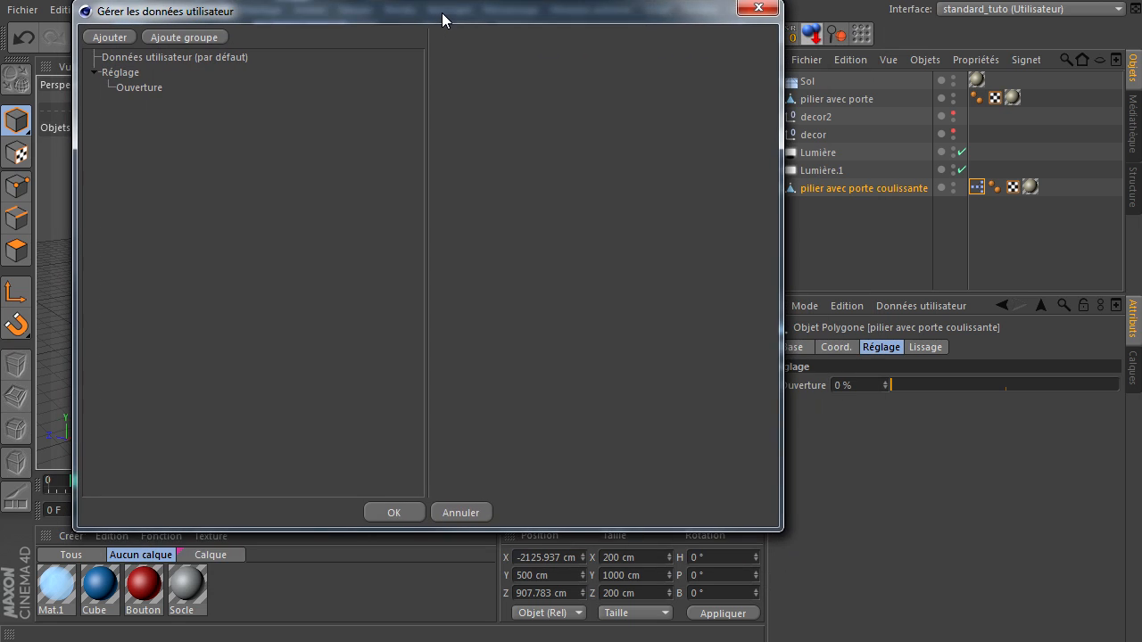
left_click(119, 77)
left_click_drag(258, 16, 223, 39)
left_click(104, 115)
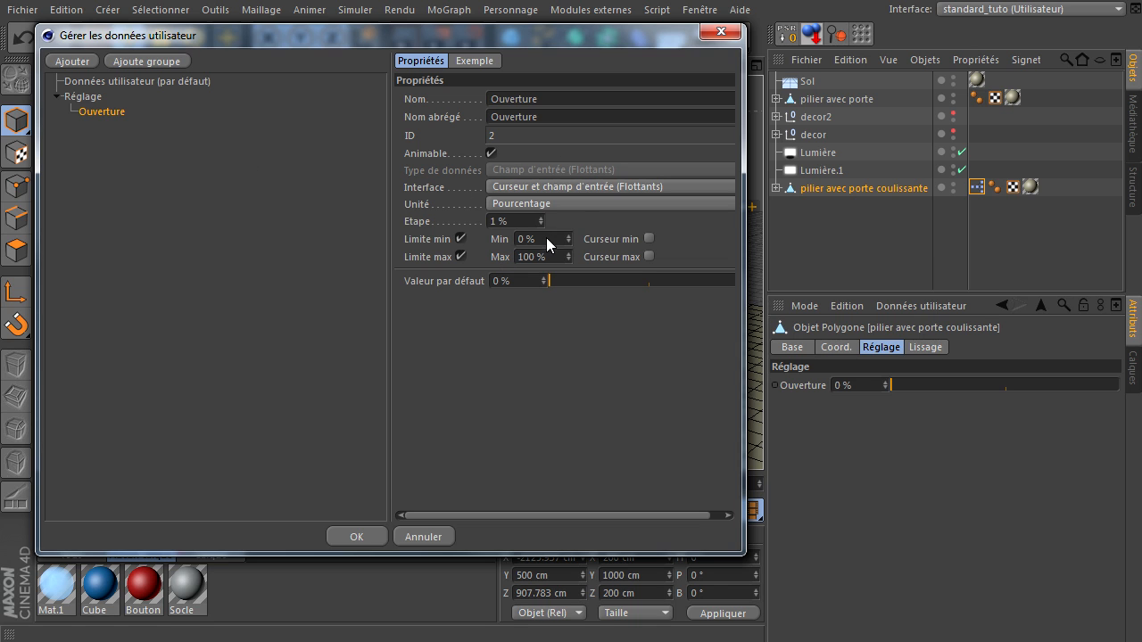
left_click(81, 98)
left_click(157, 65)
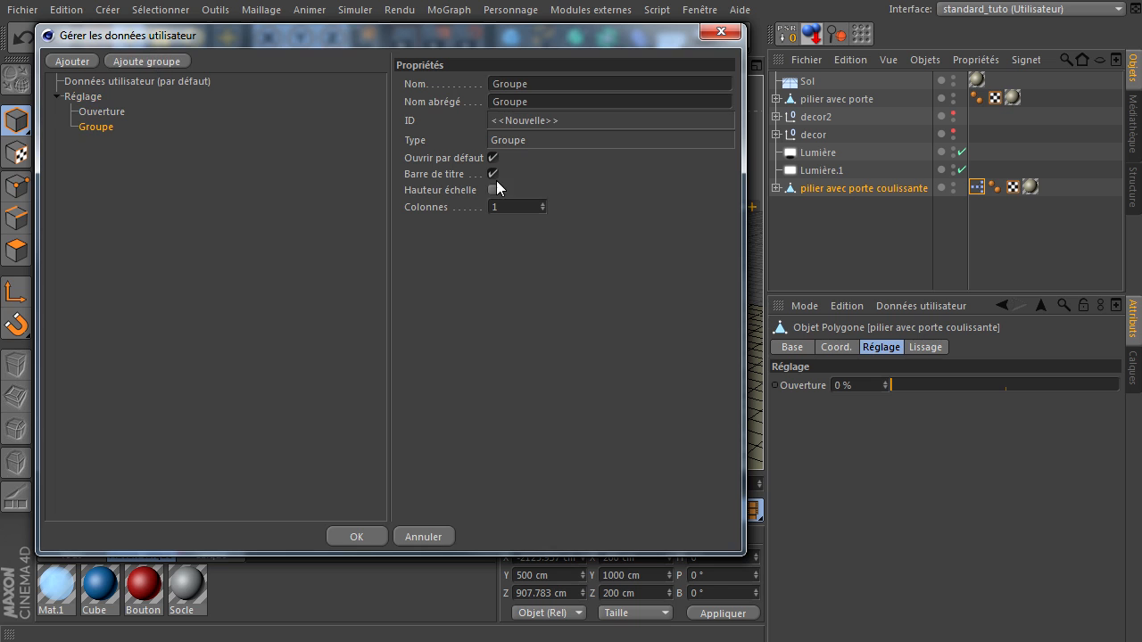
Step: Nest Ouverture inside the new group, name the group Section and apply the user data changes
mouse_move(100, 129)
left_mouse_down()
mouse_move(109, 109)
mouse_move(118, 120)
left_mouse_up()
left_click(100, 113)
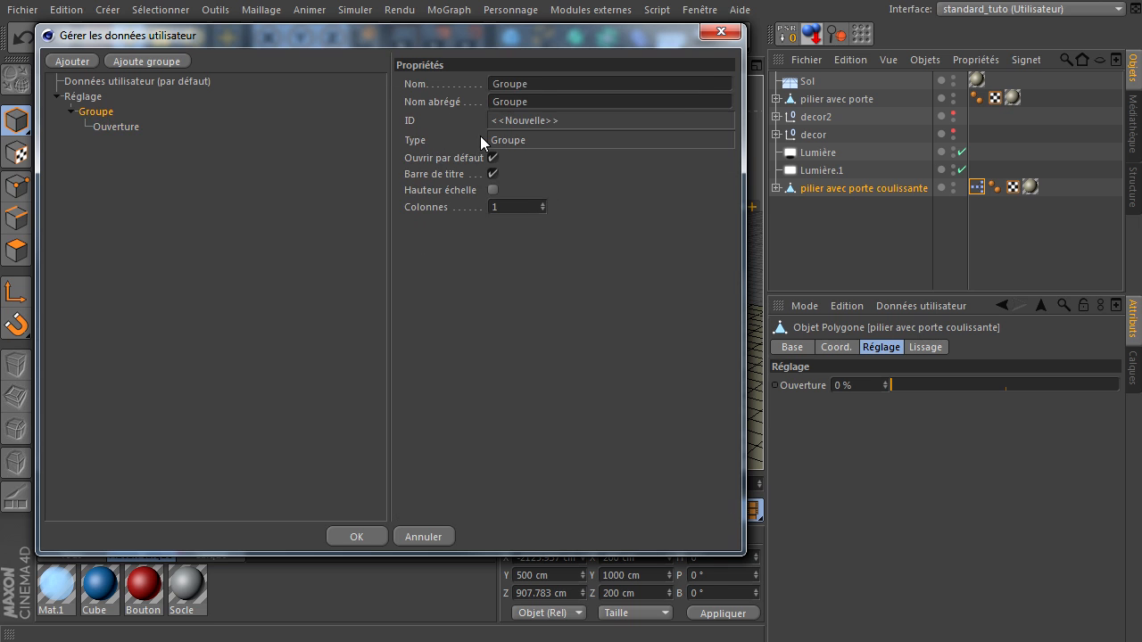
type("Section")
key("Return")
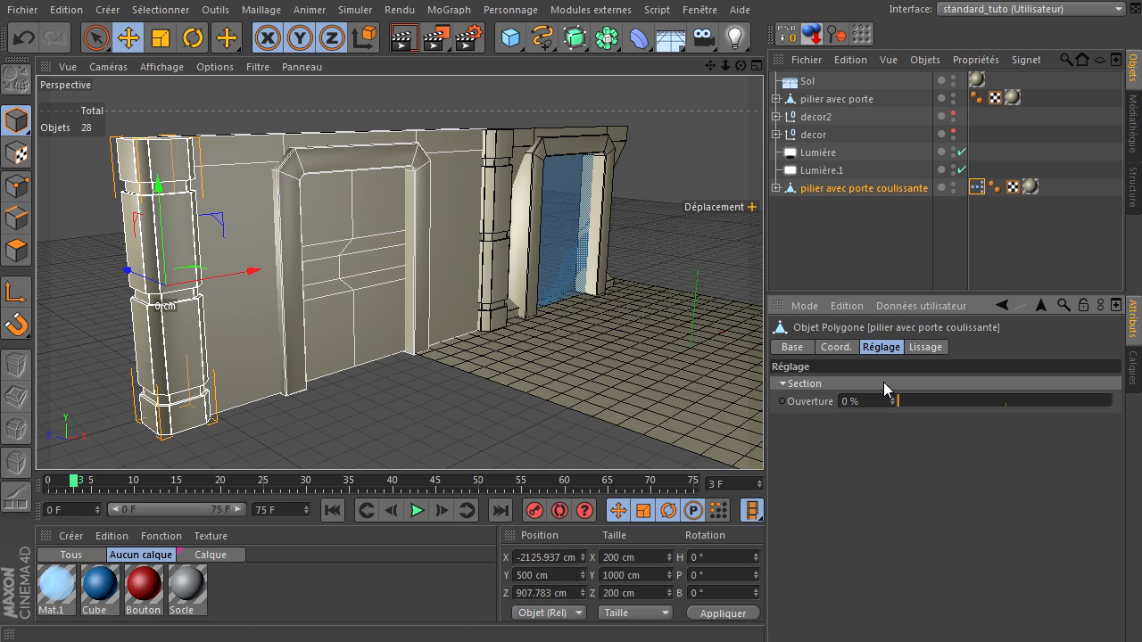
Step: Test collapsing and expanding the Section group in the object's Réglage attributes
left_click(784, 384)
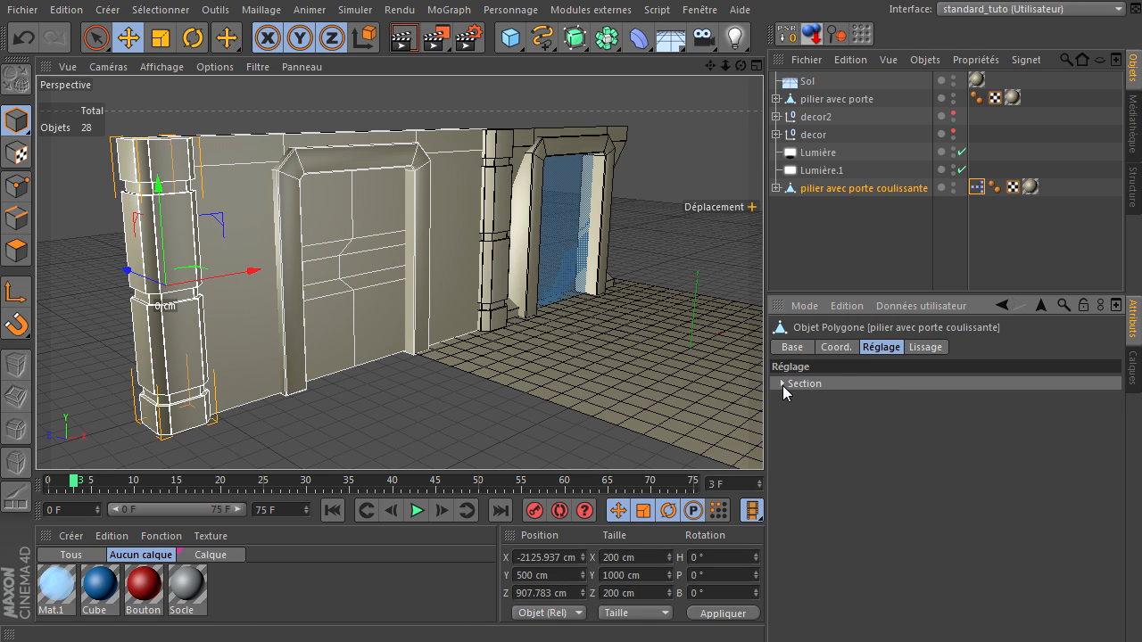
left_click(783, 383)
left_click(782, 382)
left_click(783, 382)
Step: Rename the Section user data group as Animation and apply the change
left_click(921, 306)
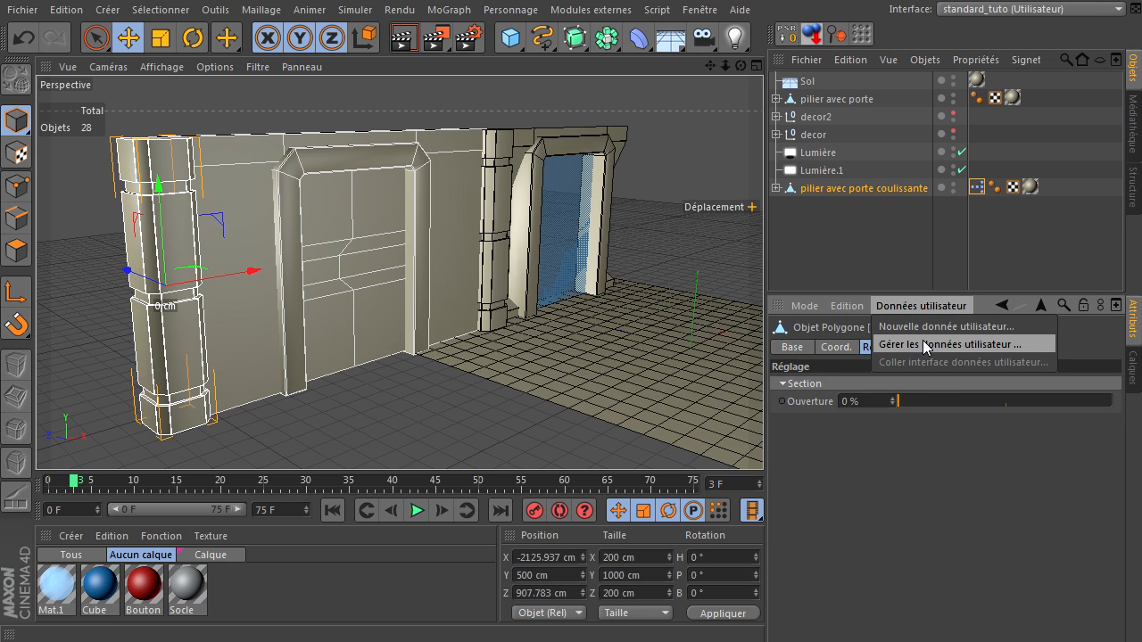
left_click(923, 340)
left_click_drag(879, 98, 415, 56)
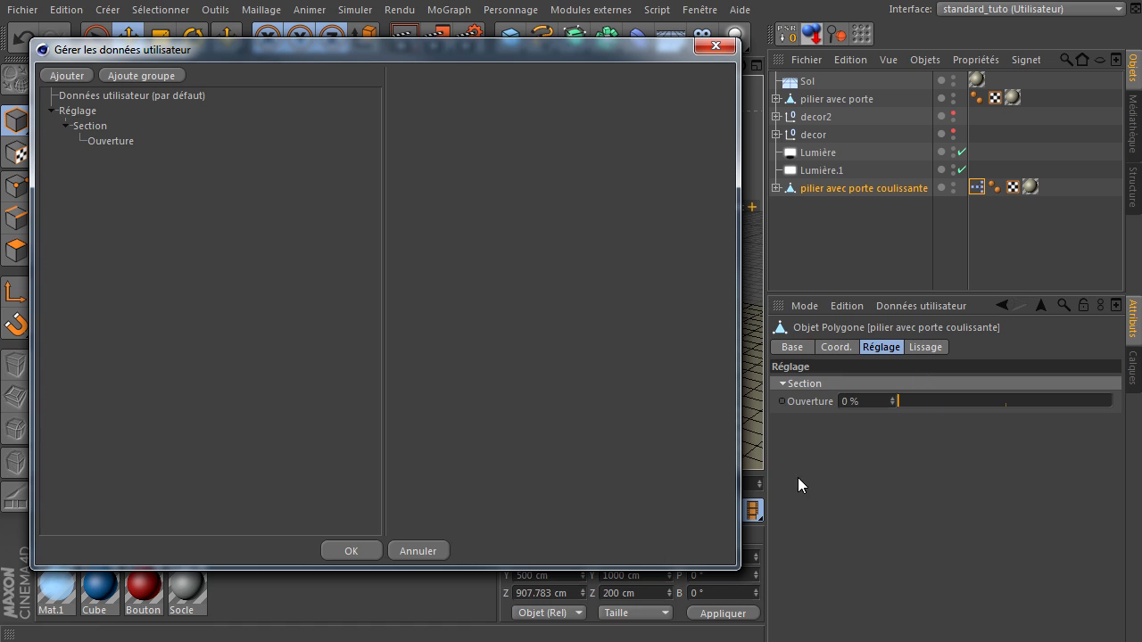
left_click(123, 143)
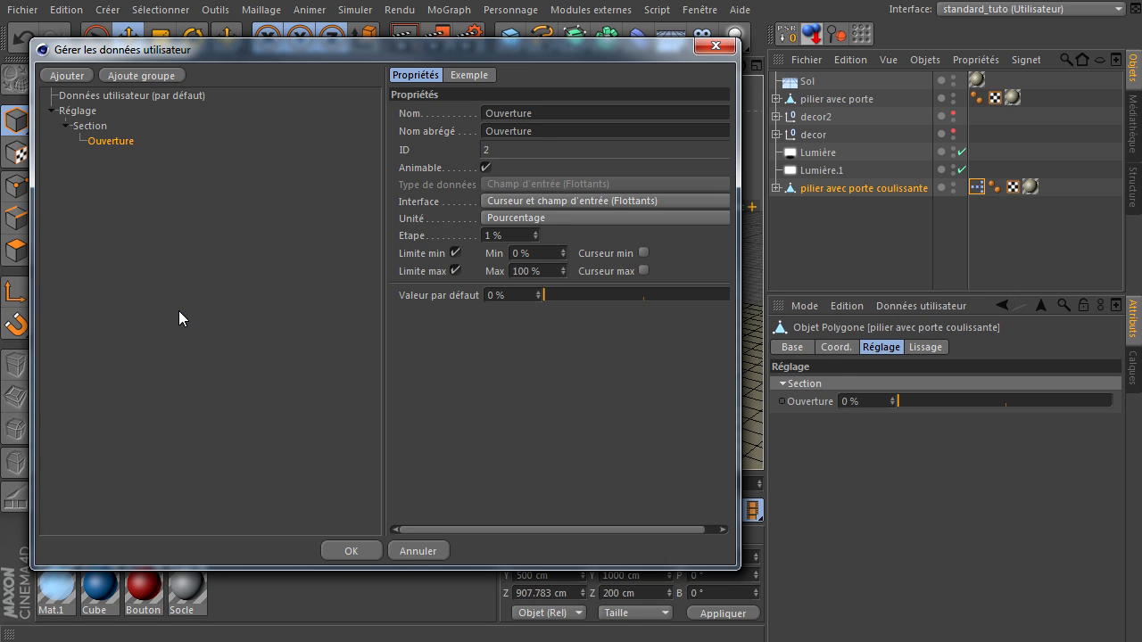
left_click(94, 126)
double_click(550, 100)
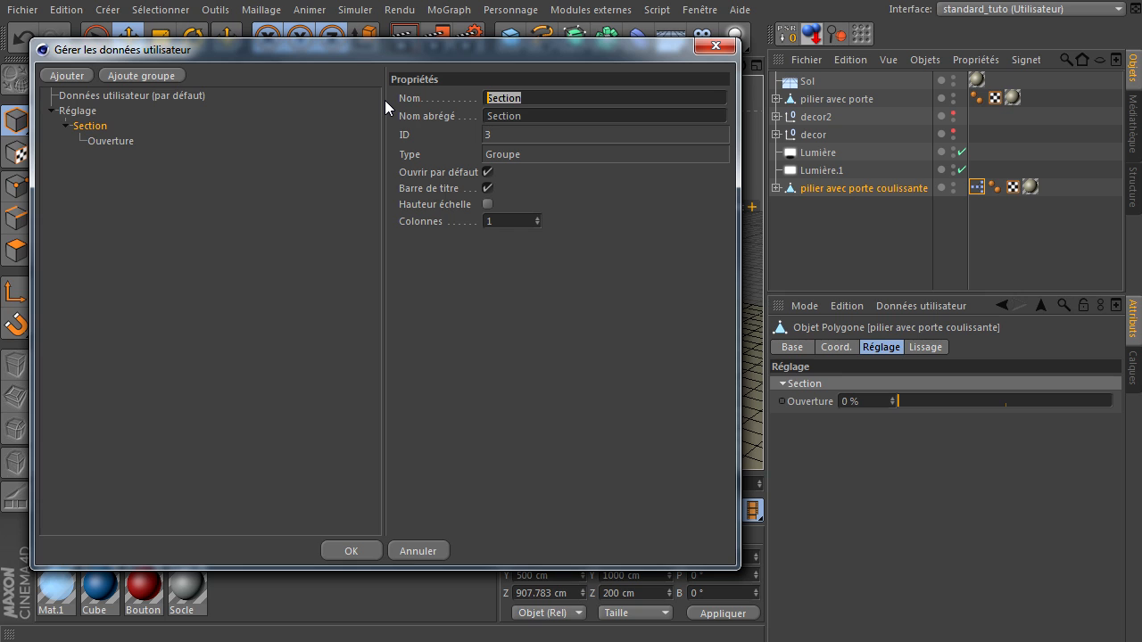
type("Animation")
key("Return")
left_click(364, 552)
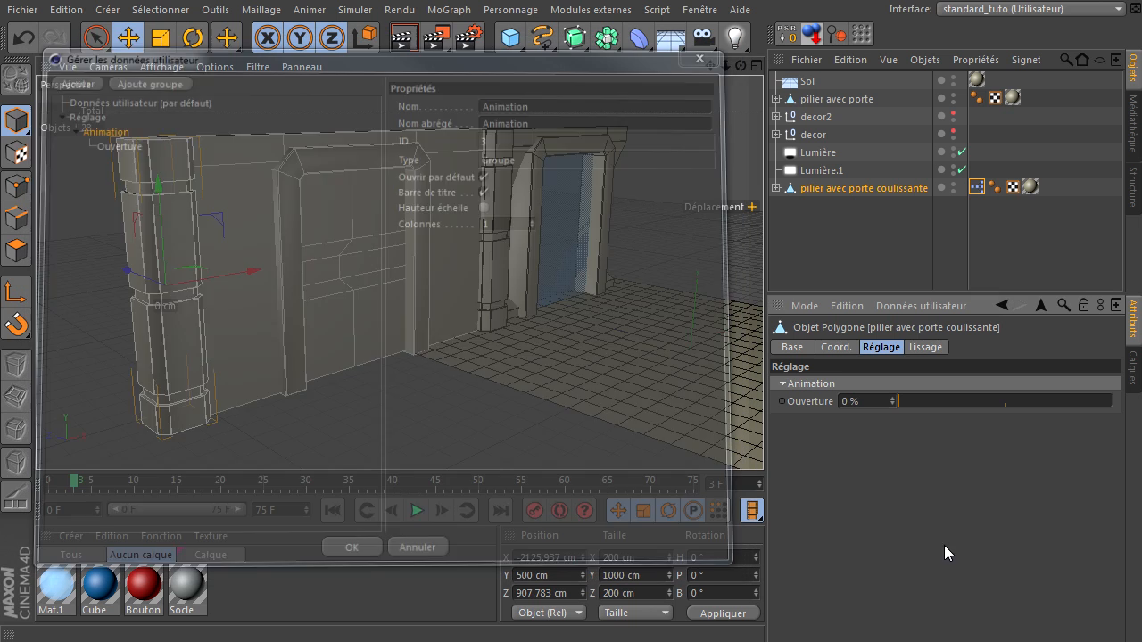
Step: Add a second user data group named Look under Réglage, alongside Animation
left_click(941, 309)
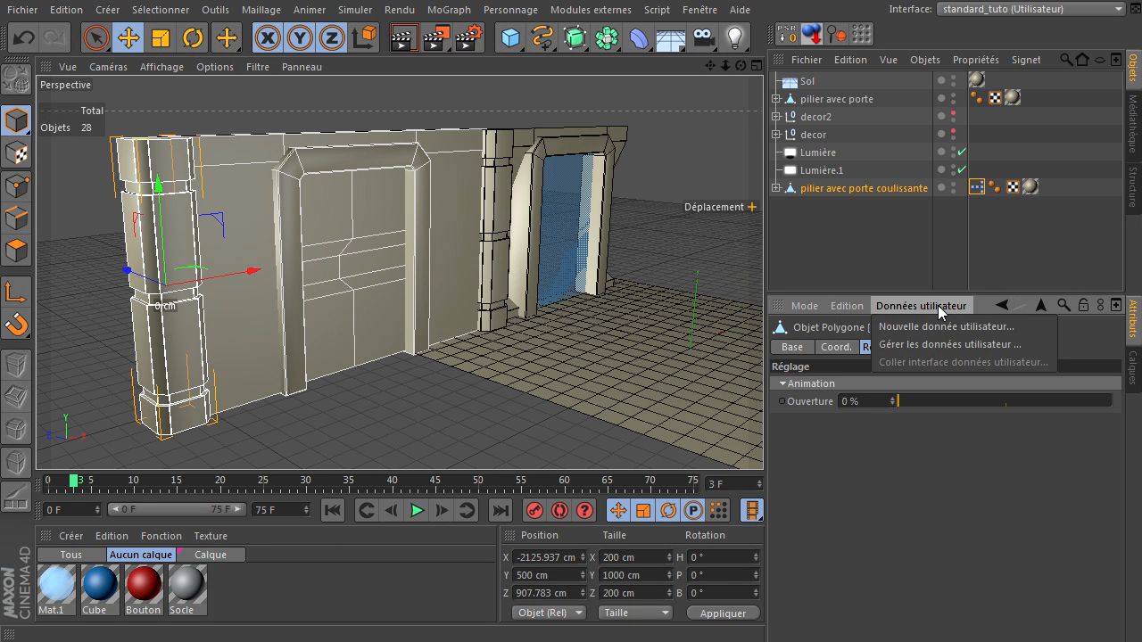
left_click(933, 343)
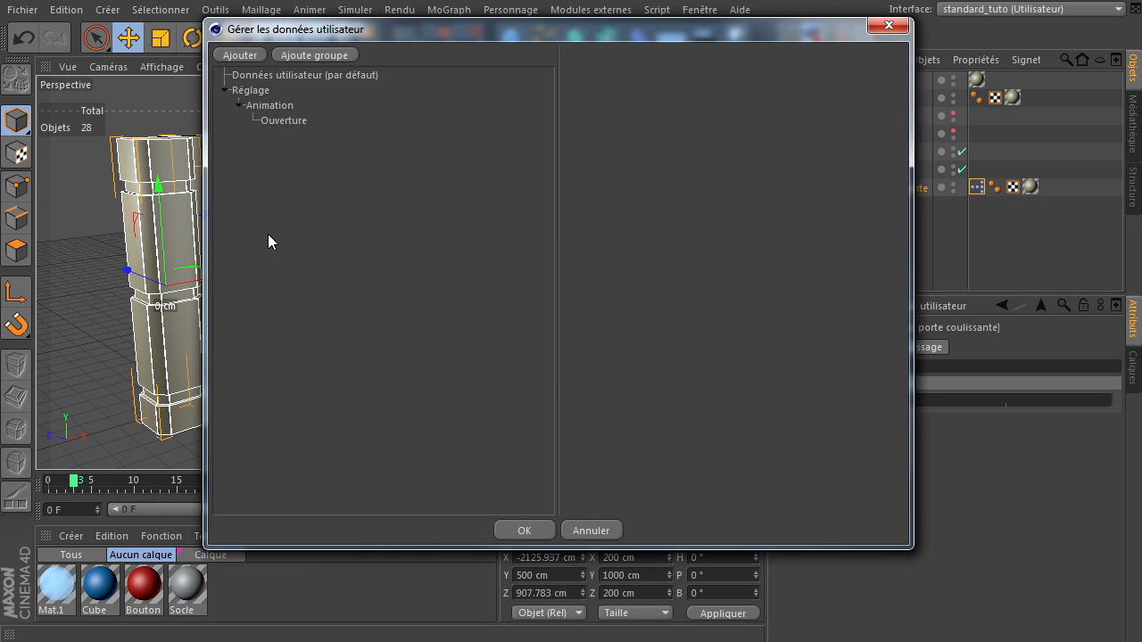
left_click(268, 90)
left_click(339, 55)
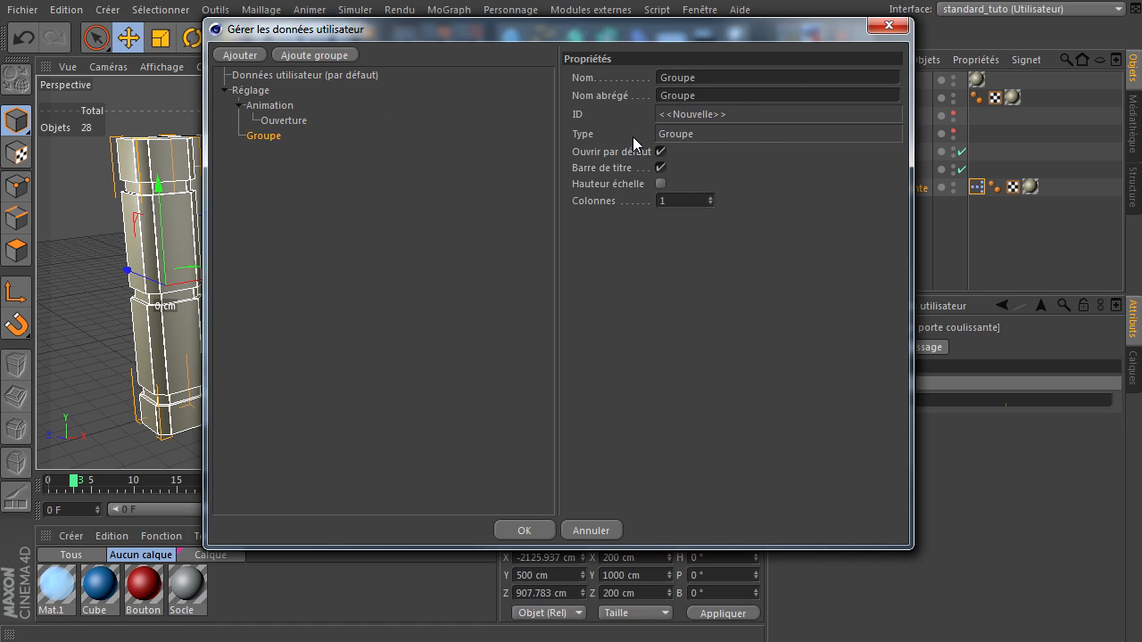
left_click(741, 77)
type("Look")
left_click(497, 530)
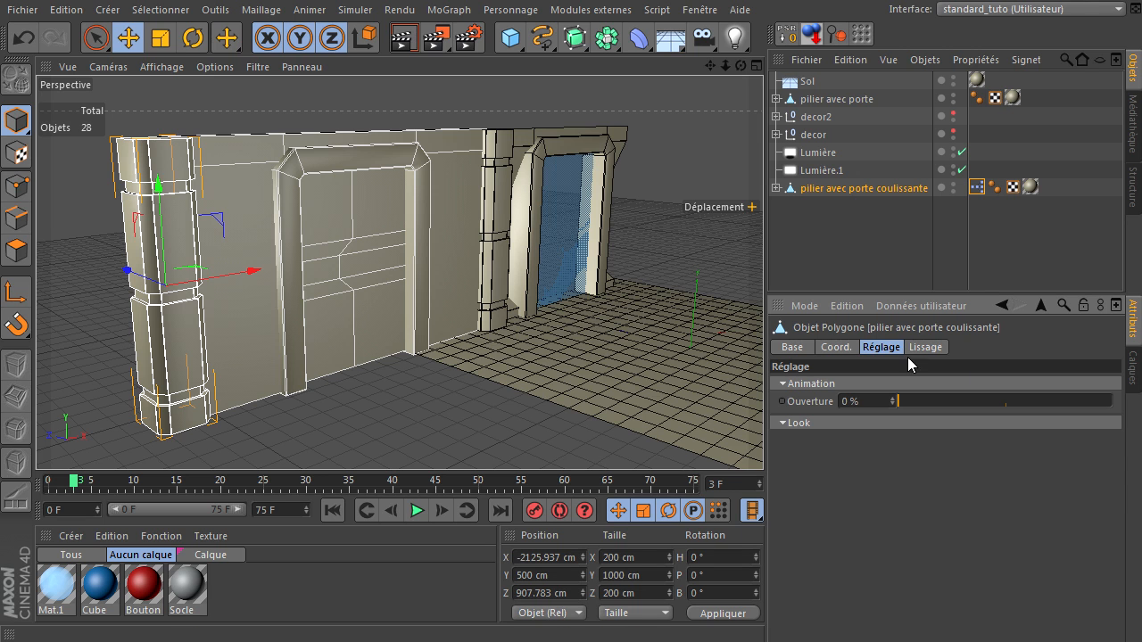
Step: Add a user data entry of type Case à cocher to the Look group and apply it
left_click(942, 312)
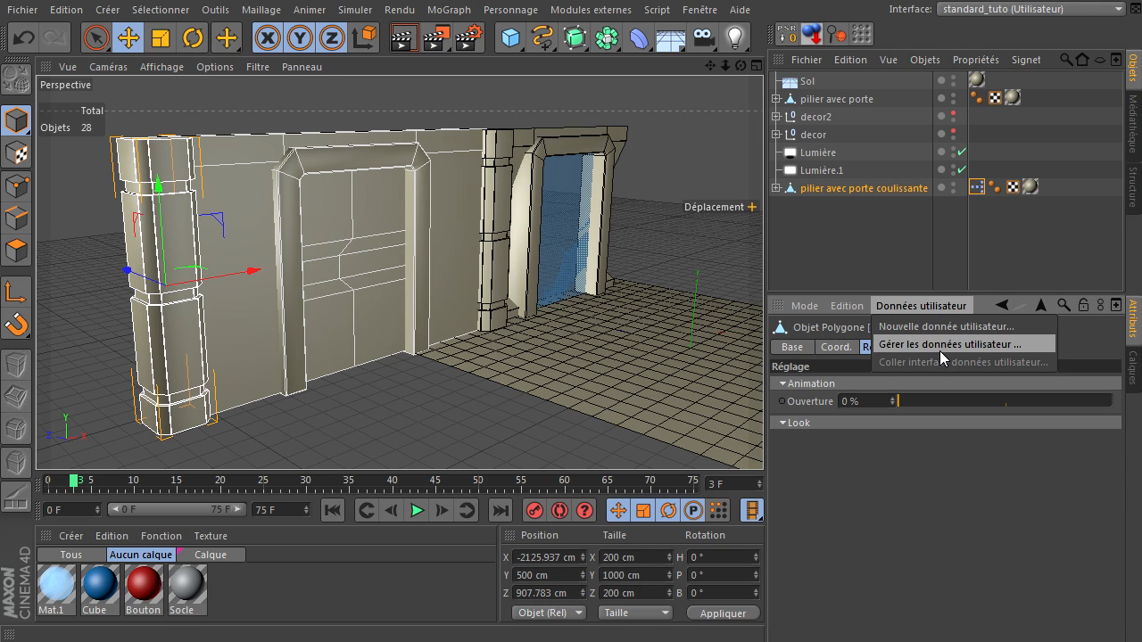
left_click(940, 348)
left_click_drag(837, 100, 270, 50)
left_click(96, 138)
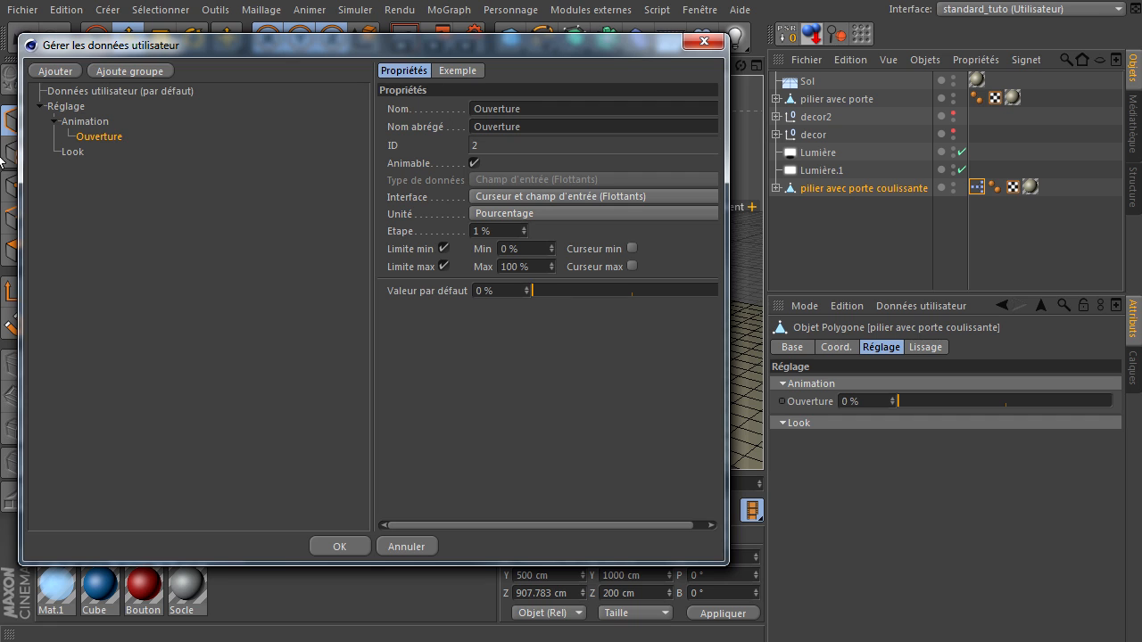
left_click(78, 155)
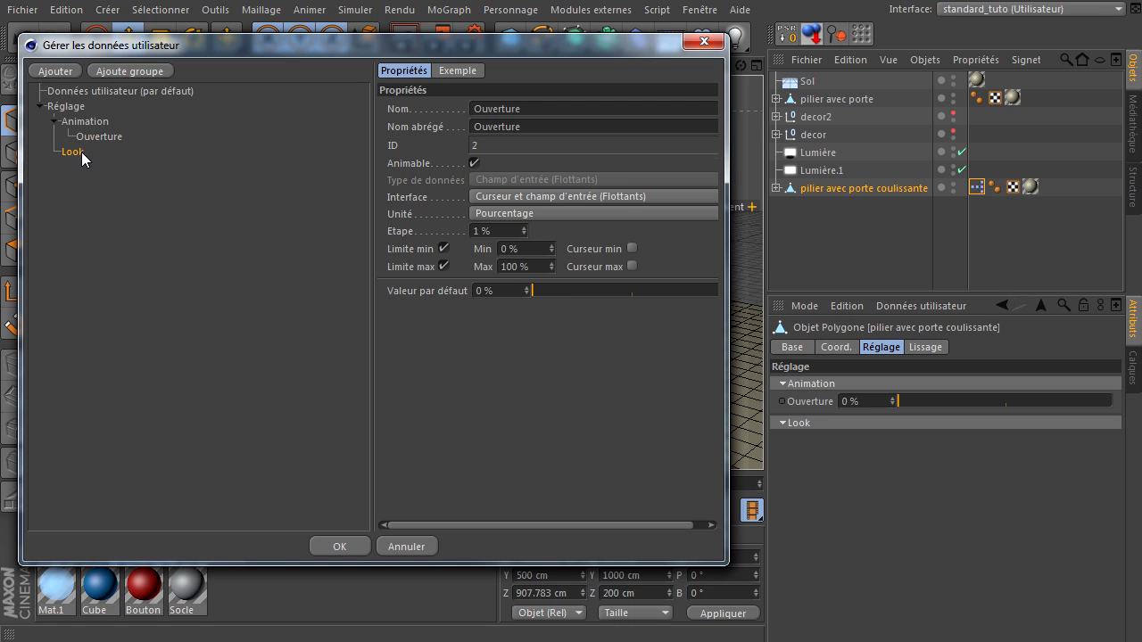
left_click(69, 73)
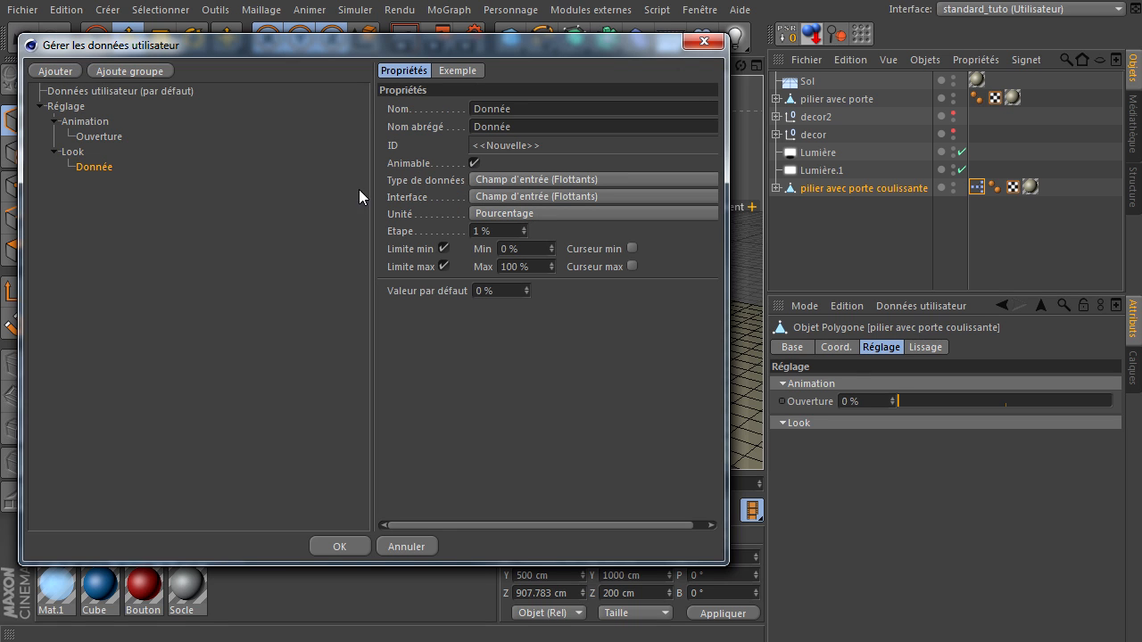
left_click(542, 181)
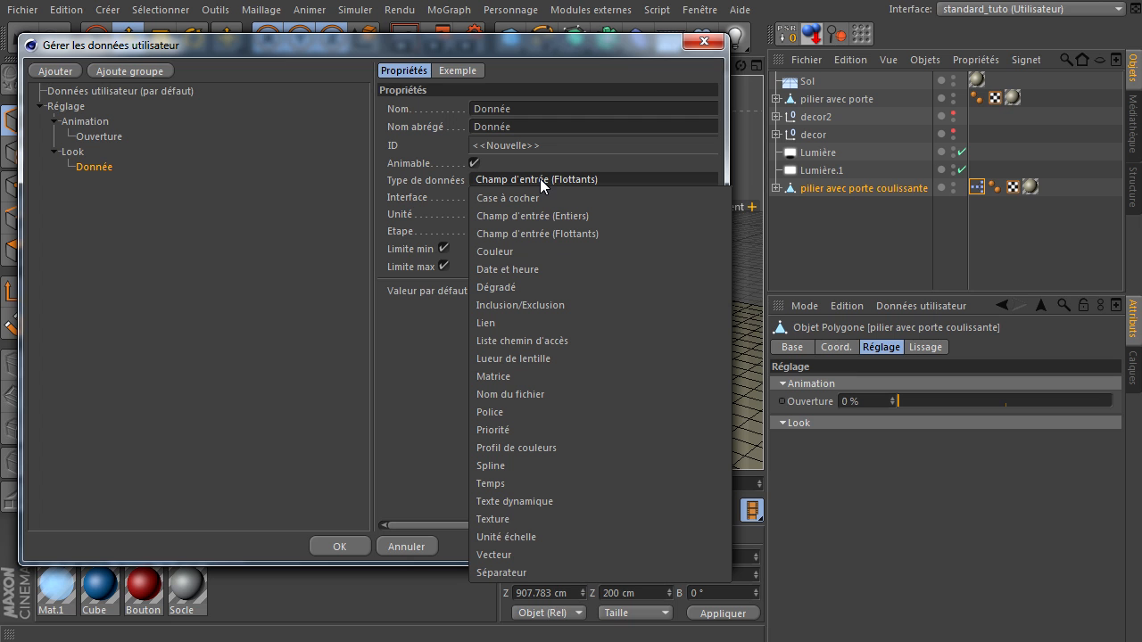
left_click(528, 196)
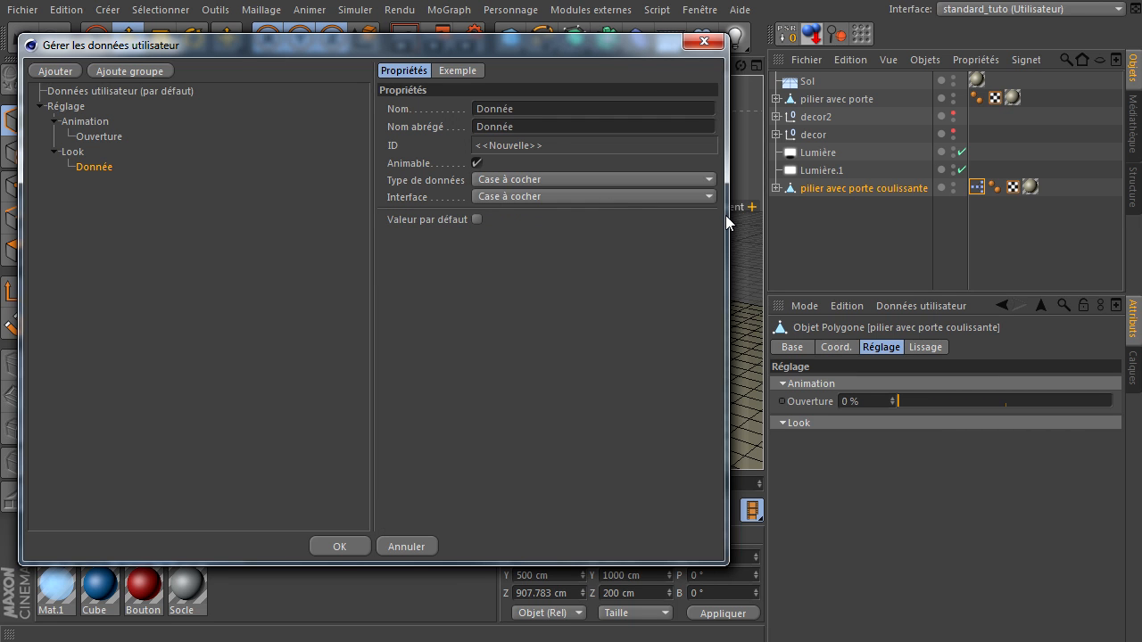
left_click(339, 548)
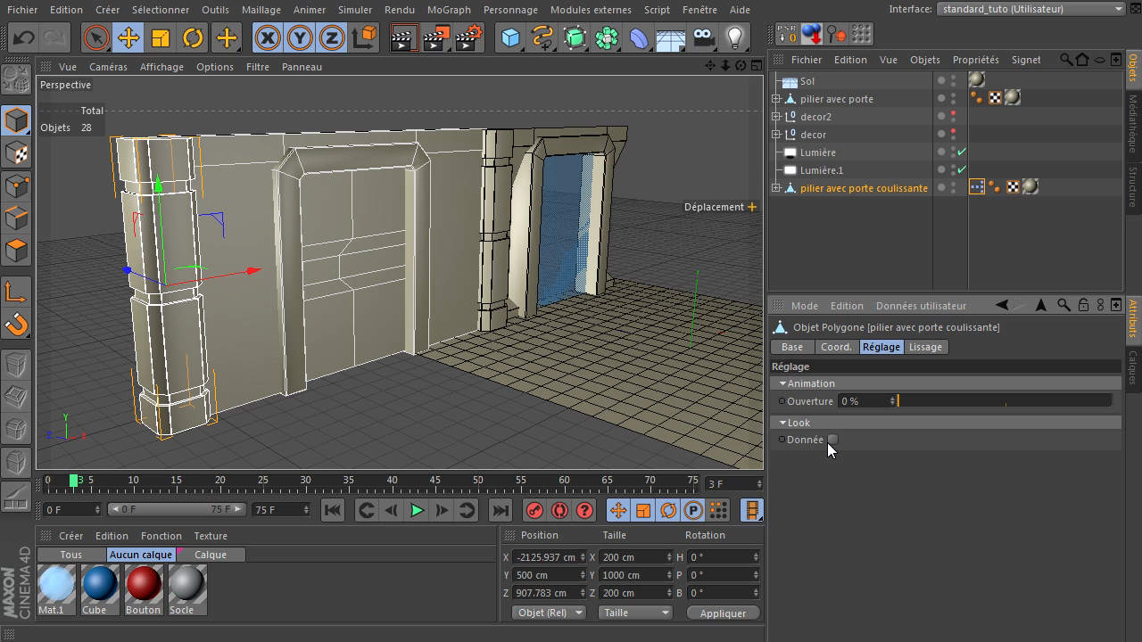
Step: Reopen the user data manager and add a second entry of type Couleur to the Look group
left_click(941, 311)
left_click(936, 348)
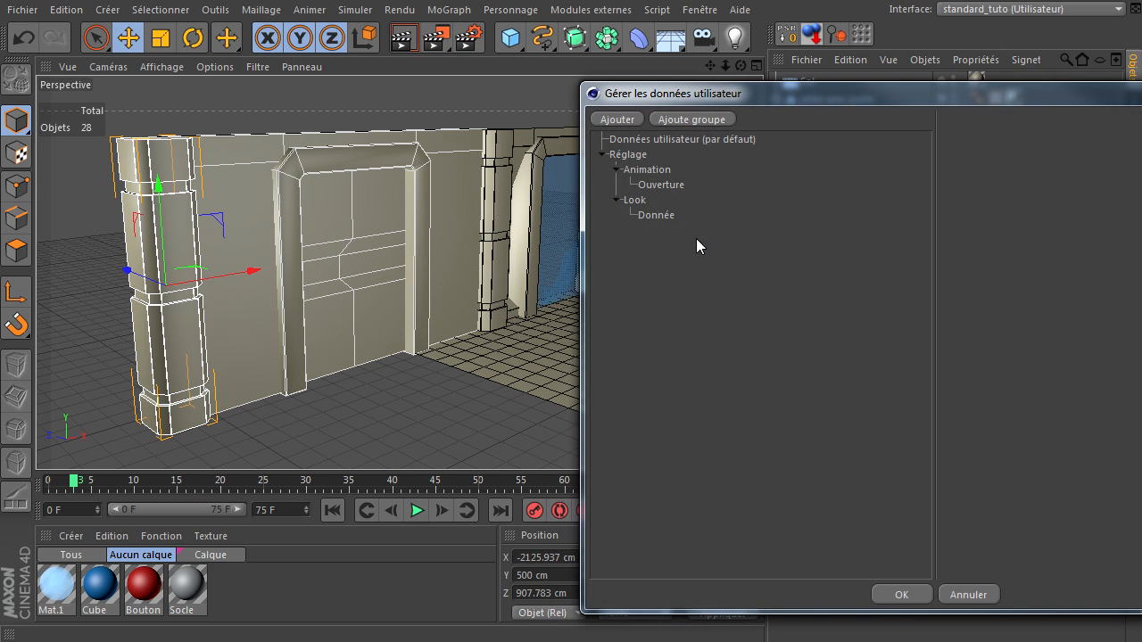
left_click_drag(703, 107, 271, 81)
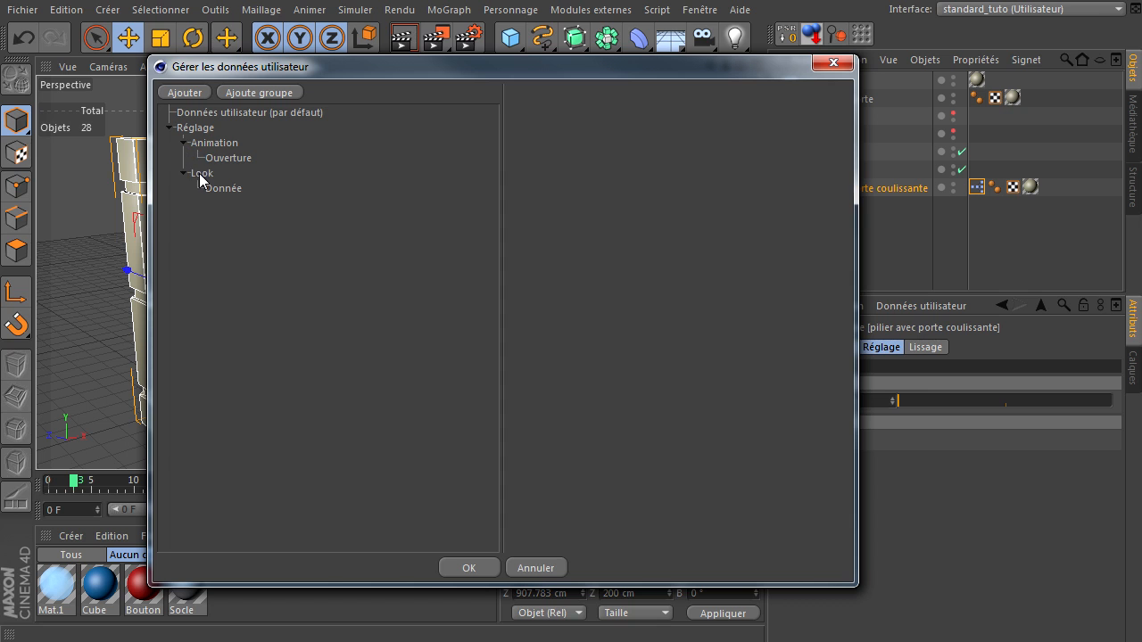
left_click(203, 173)
left_click(183, 93)
left_click(667, 200)
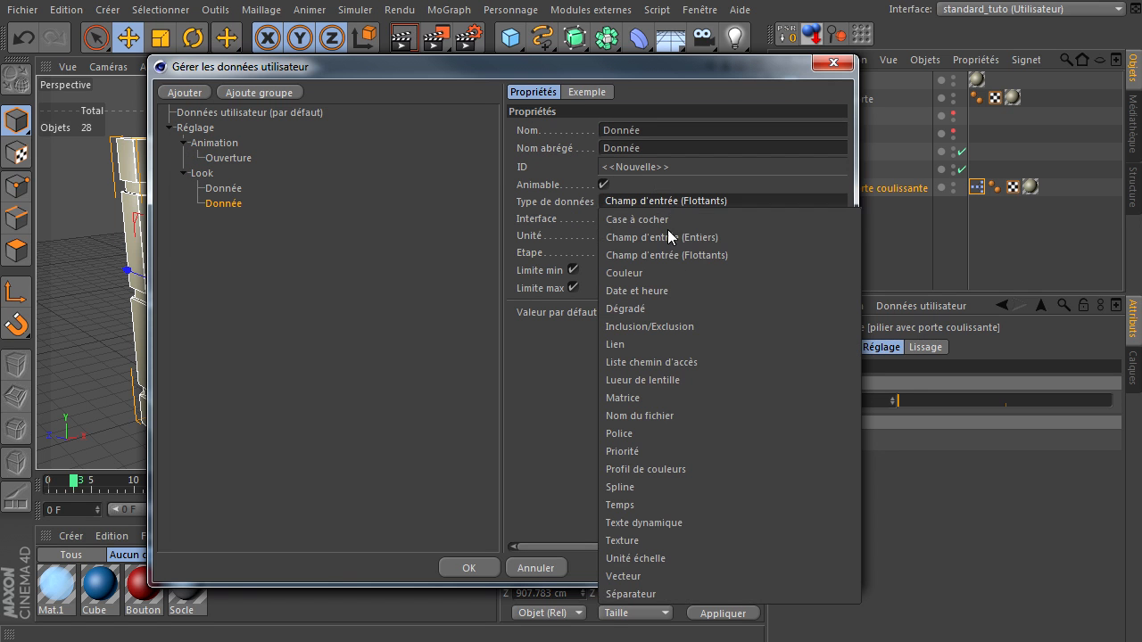
left_click(668, 273)
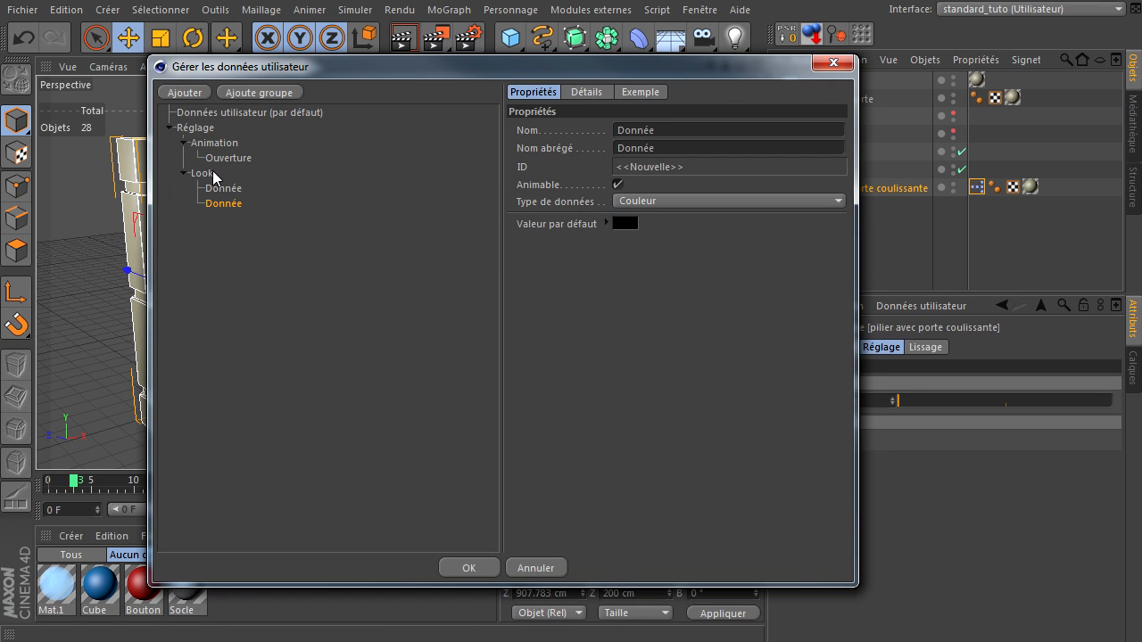
Step: Add a third entry to the Look group with Police as its data type
left_click(185, 92)
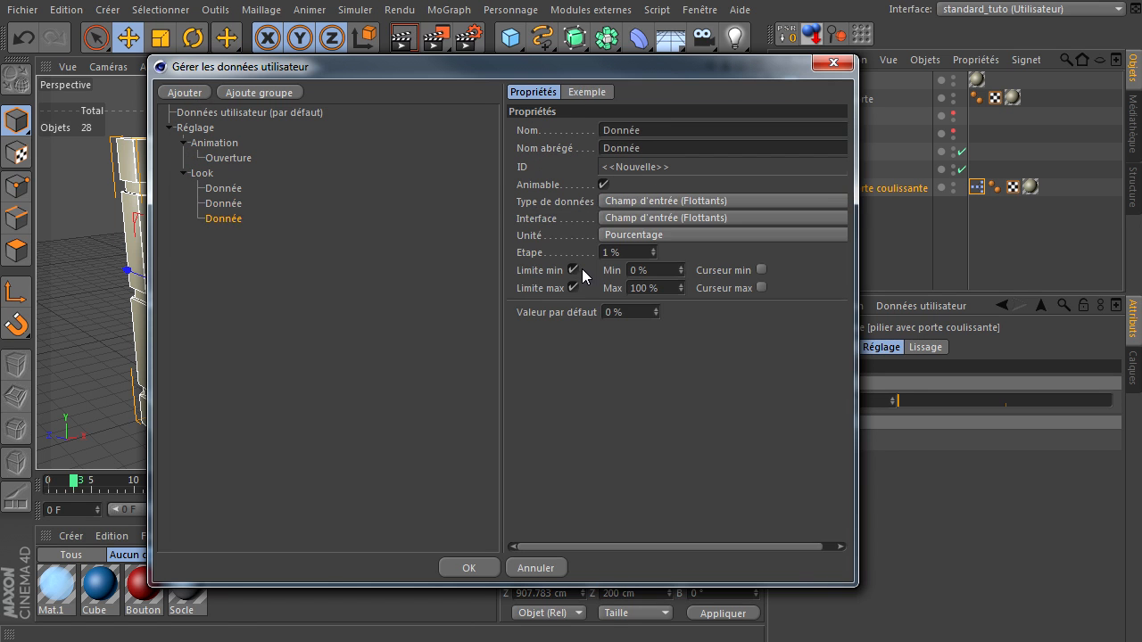
left_click(651, 203)
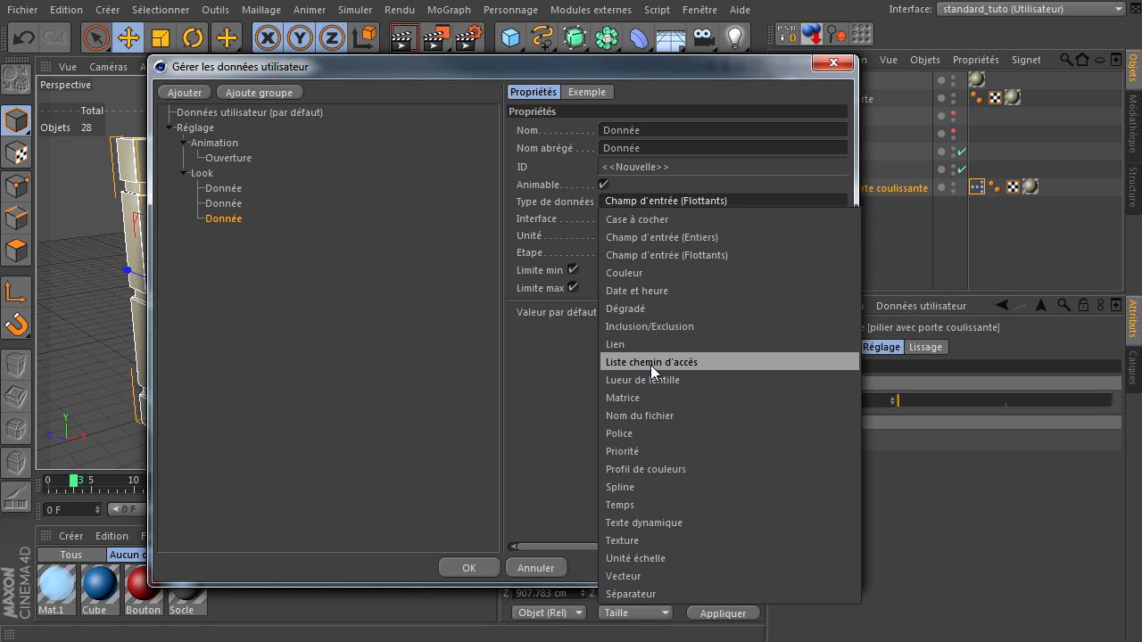
left_click(658, 436)
Step: Add a fourth Look entry of type Texte dynamique and apply the user data changes
left_click(202, 93)
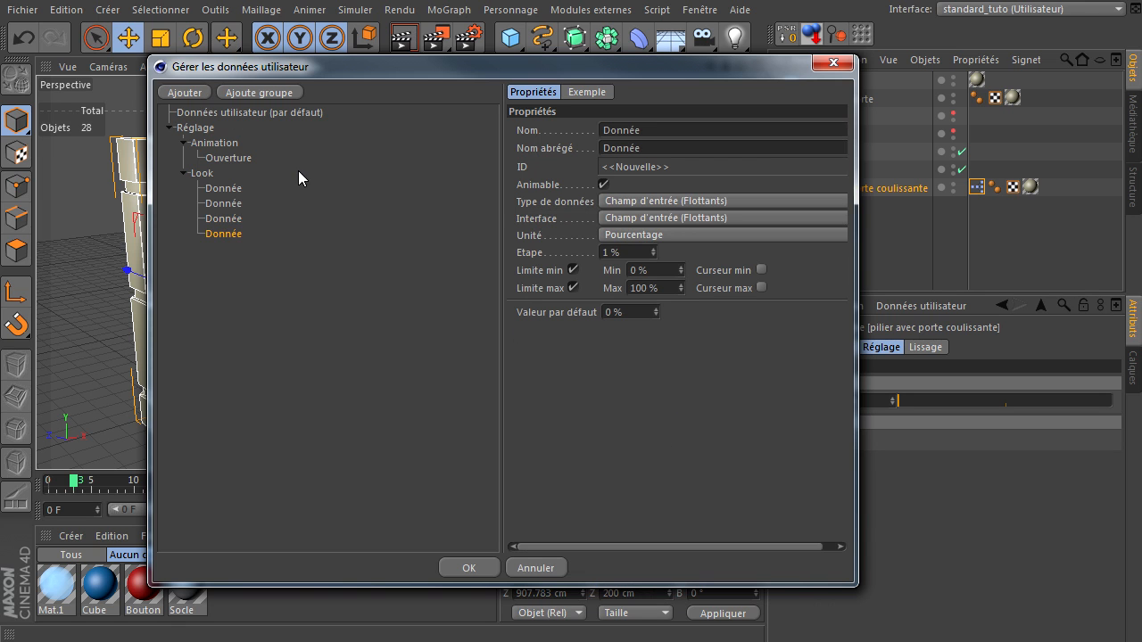
left_click(683, 200)
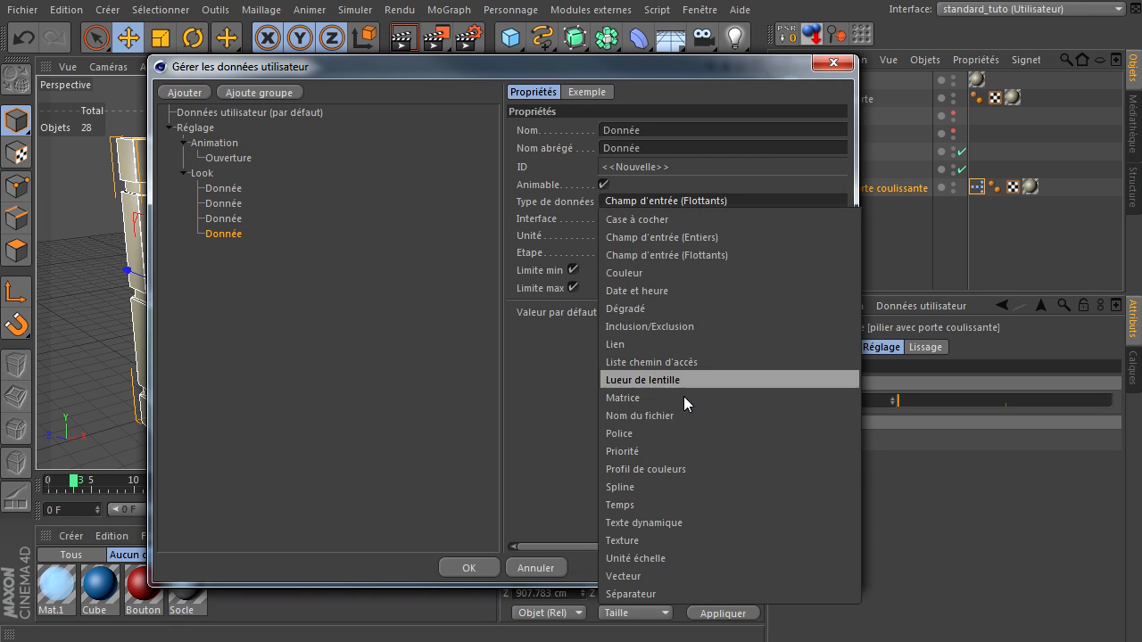
left_click(693, 524)
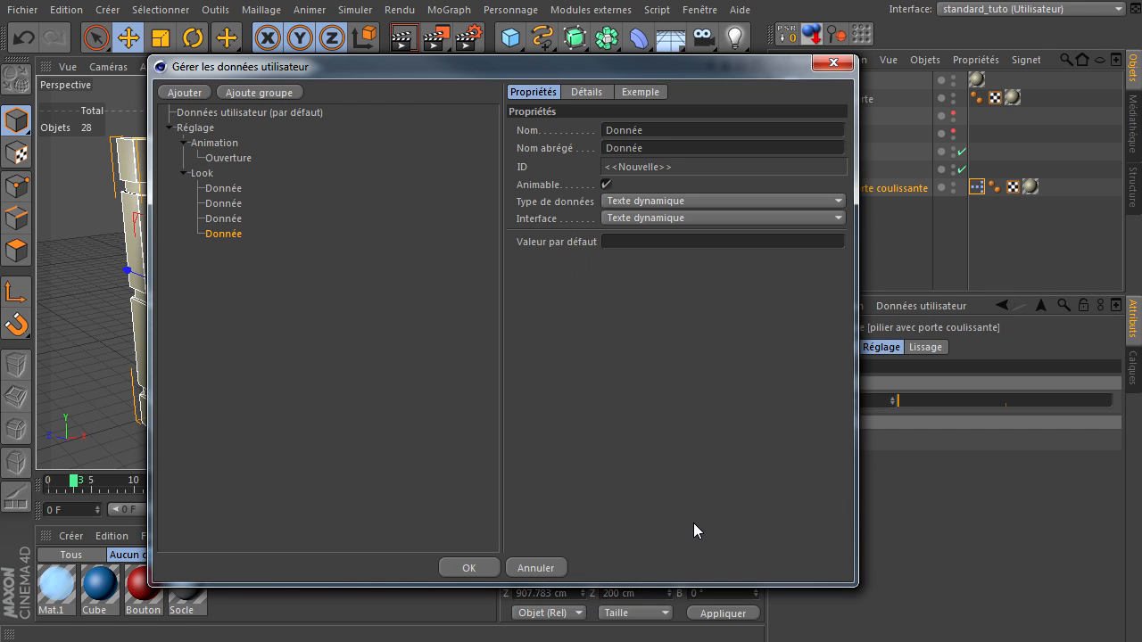
left_click(464, 564)
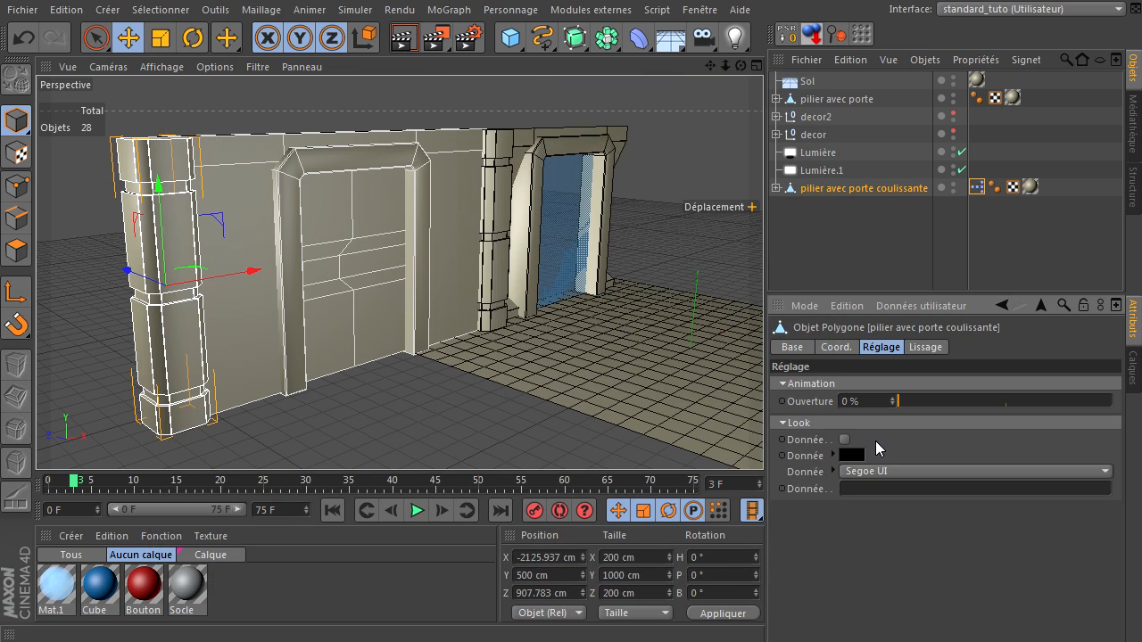
Step: Try out the font, checkbox and colour controls in the Look group, leaving the colour selector without choosing a colour
left_click(887, 473)
left_click(844, 475)
left_click(845, 440)
left_click(853, 455)
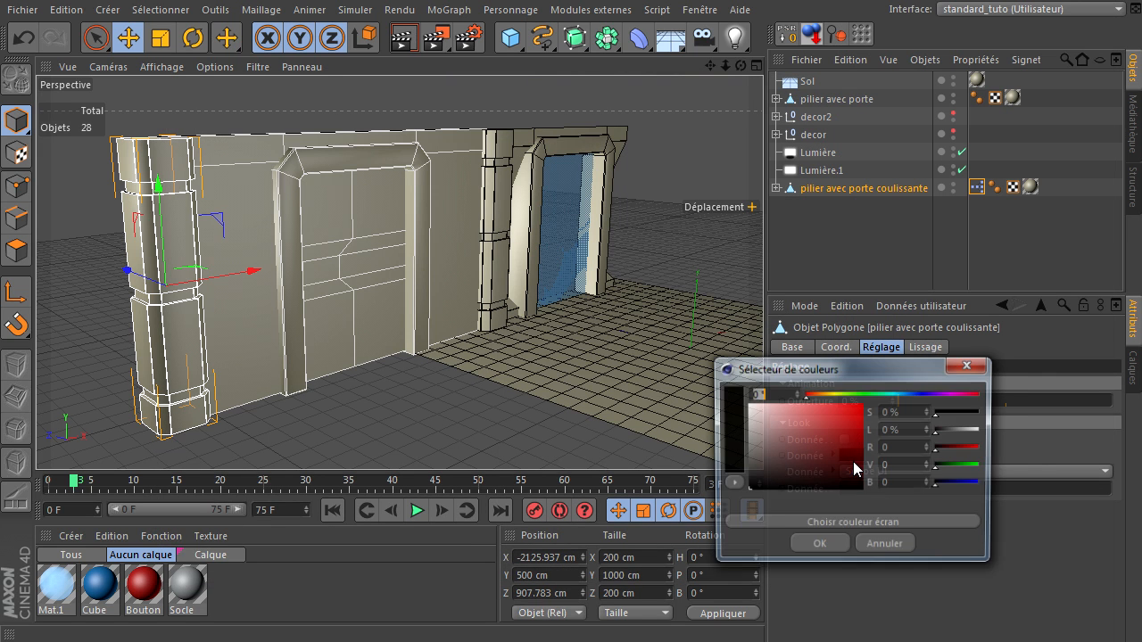
left_click(877, 546)
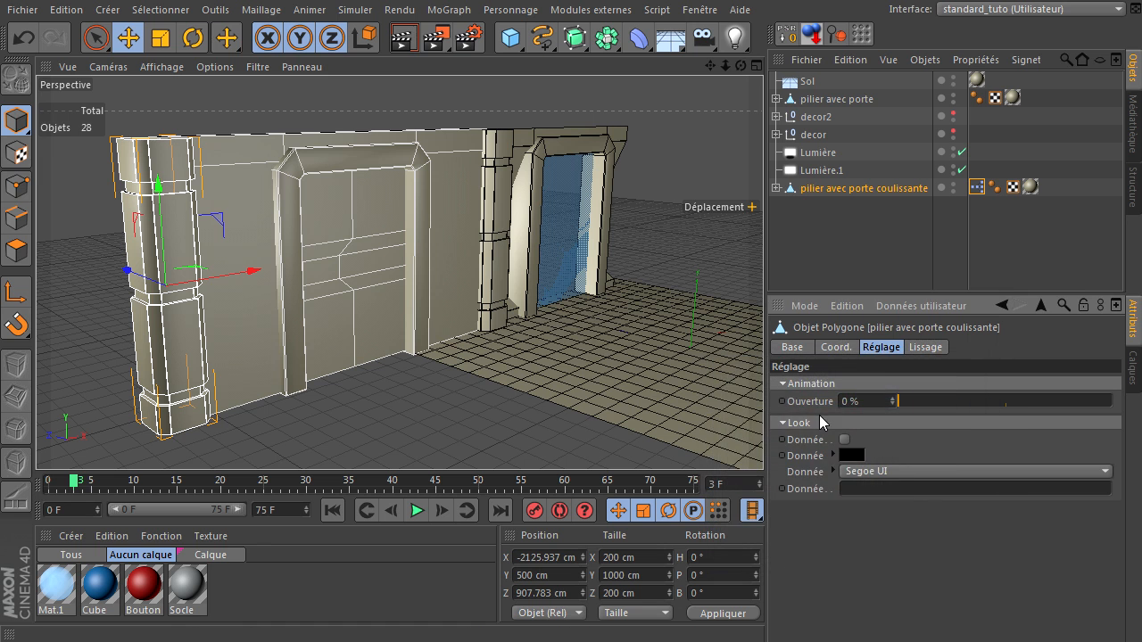
Step: Inspect in the XPresso editor which Réglage outputs the sliding-door pillar node offers under Animation and Look, and close the editor
double_click(977, 186)
left_click(330, 175)
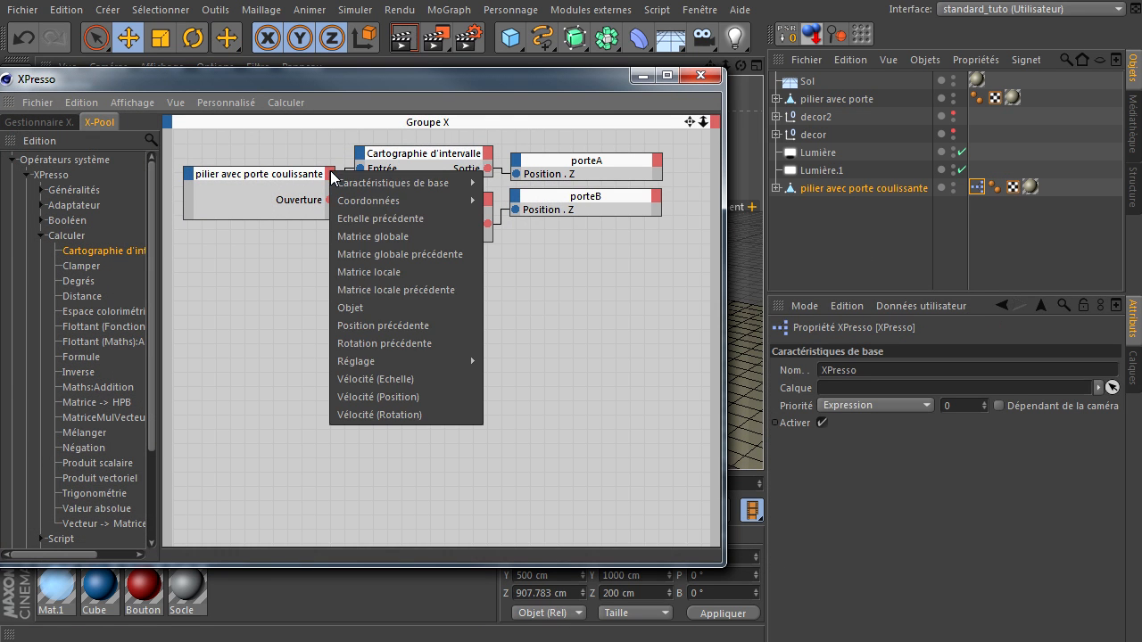
mouse_move(395, 362)
mouse_move(503, 362)
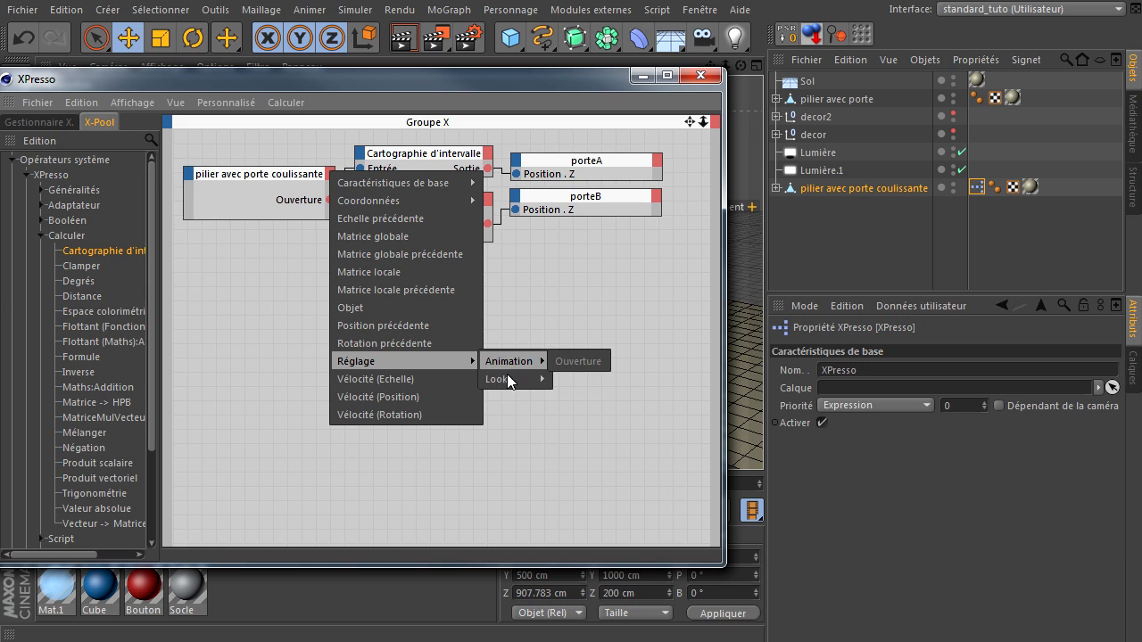
mouse_move(584, 402)
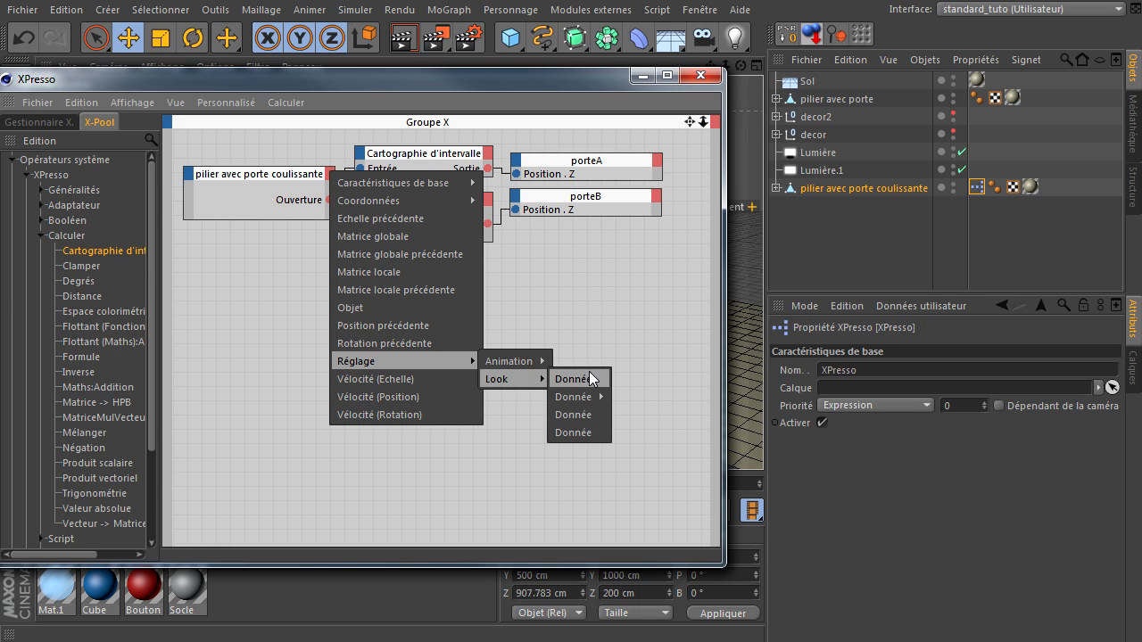
left_click(610, 256)
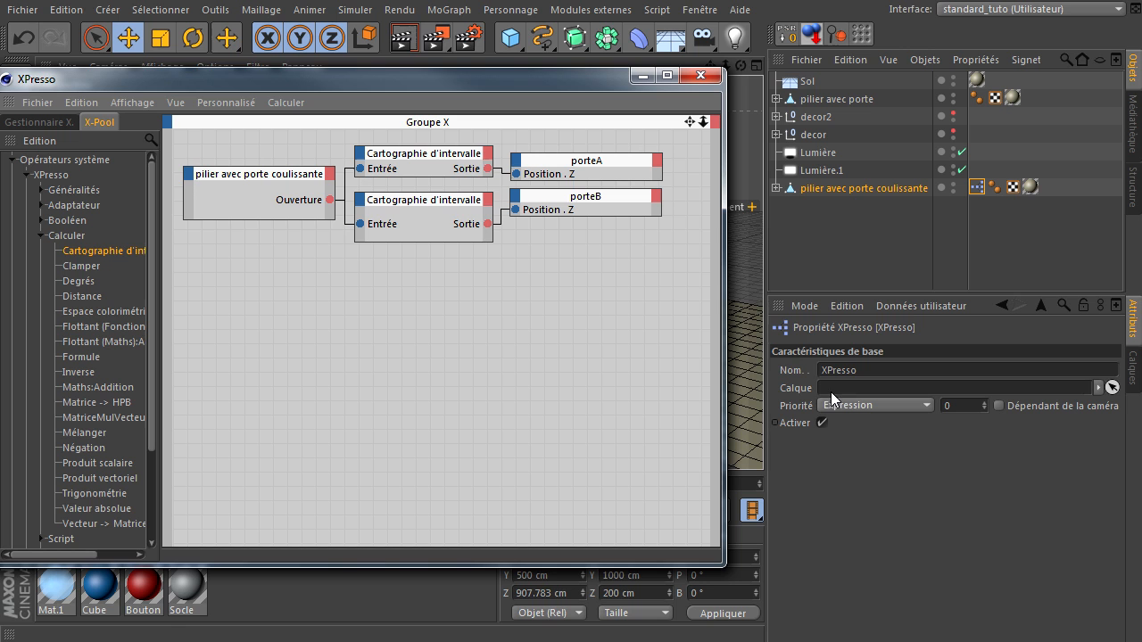
left_click(700, 75)
left_click(896, 308)
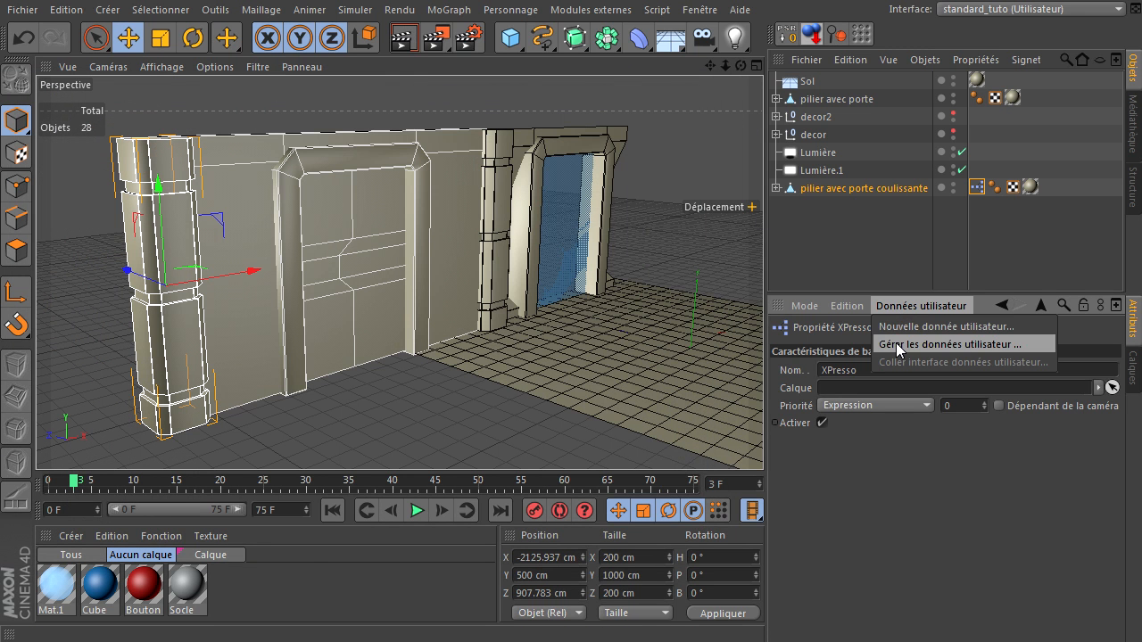
left_click(892, 345)
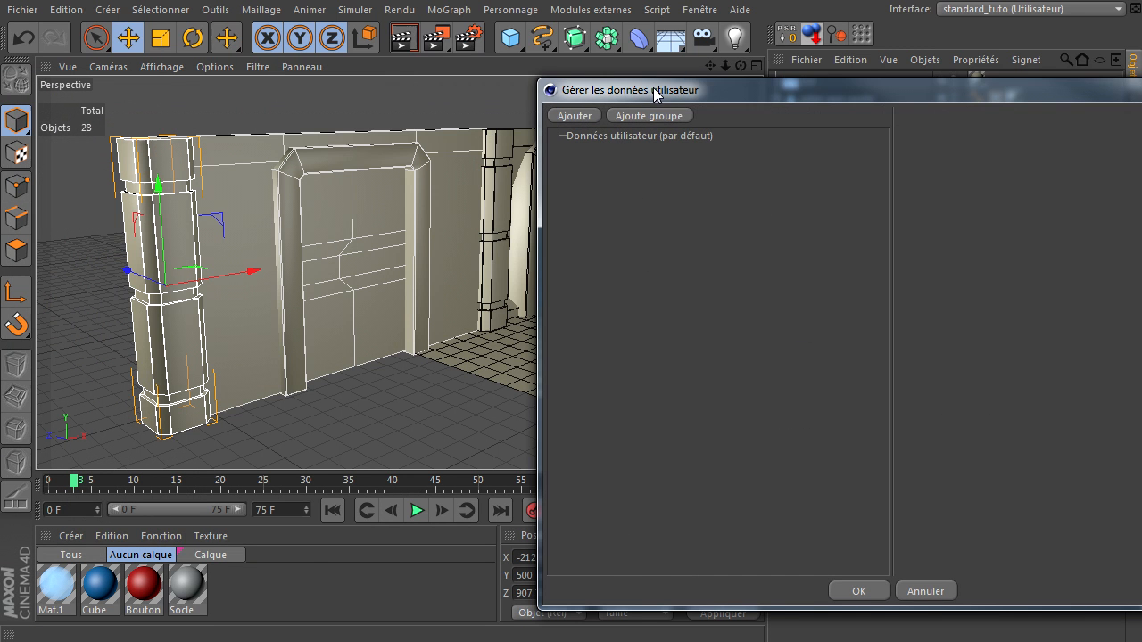
left_click(926, 589)
Step: Reopen the user data manager for the sliding-door pillar and review the properties and interface options of the Look group's entries
left_click(852, 189)
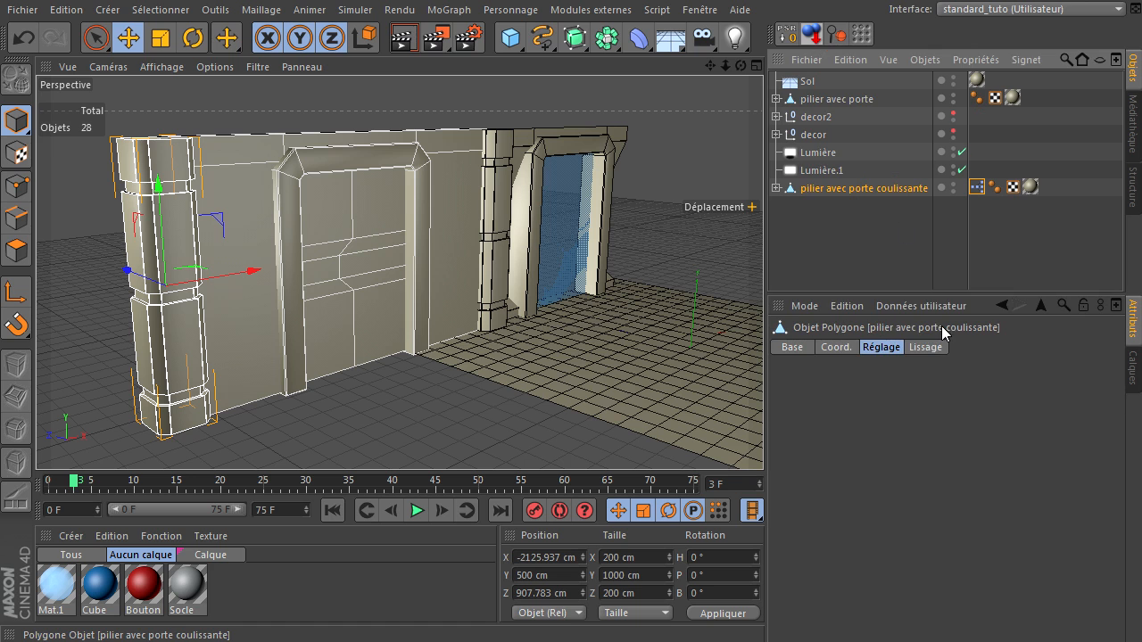
left_click(928, 305)
left_click(899, 346)
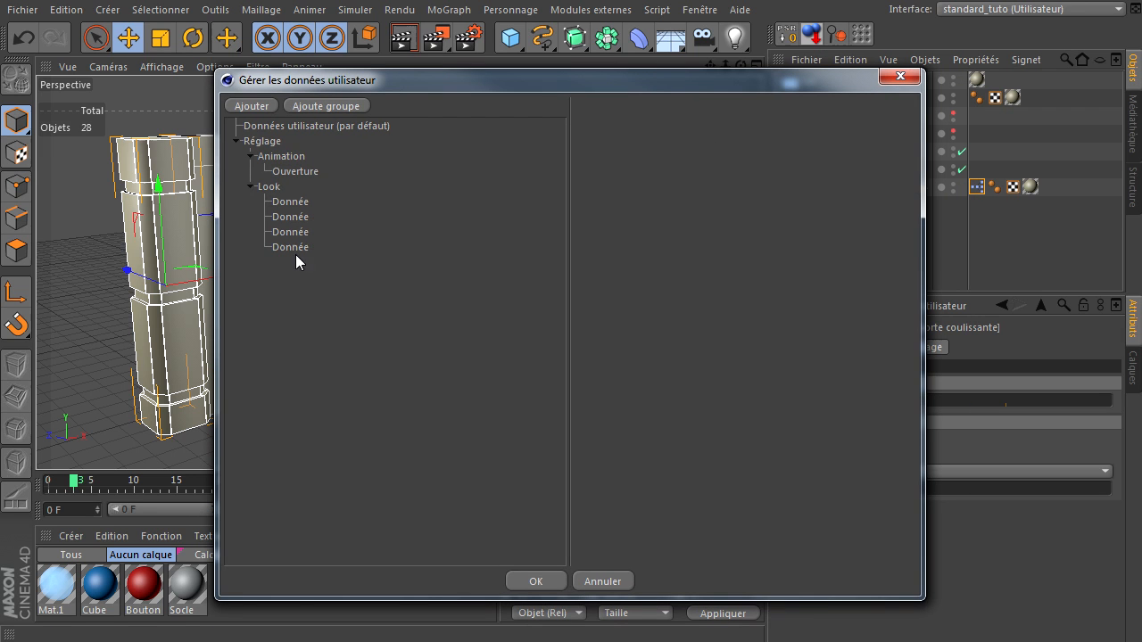
left_click(268, 185)
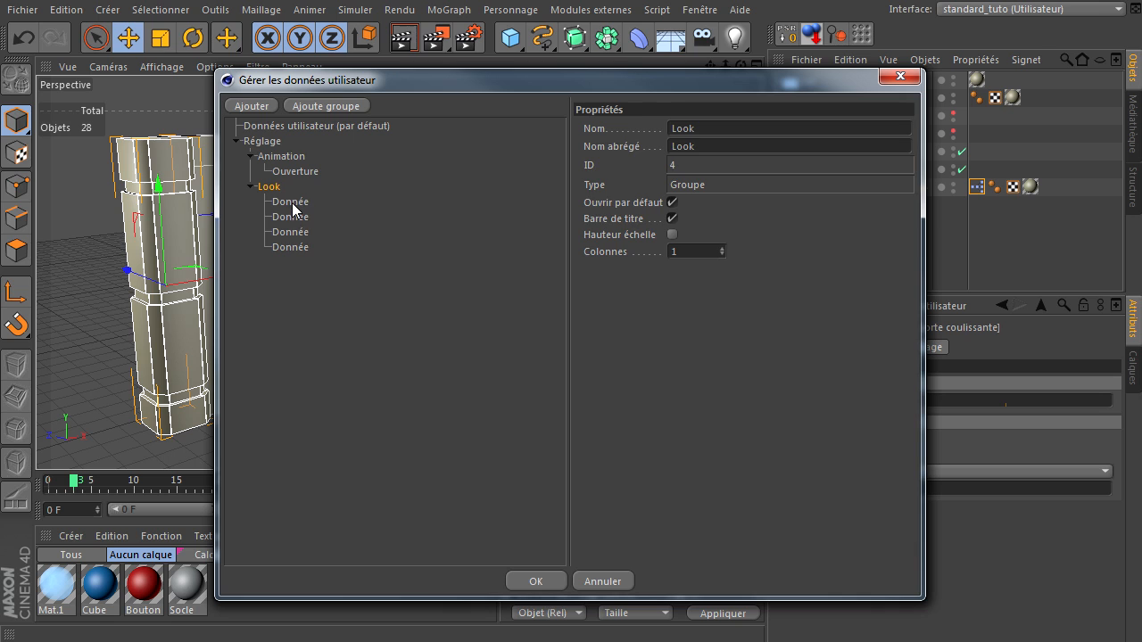
left_click(291, 201)
left_click(730, 231)
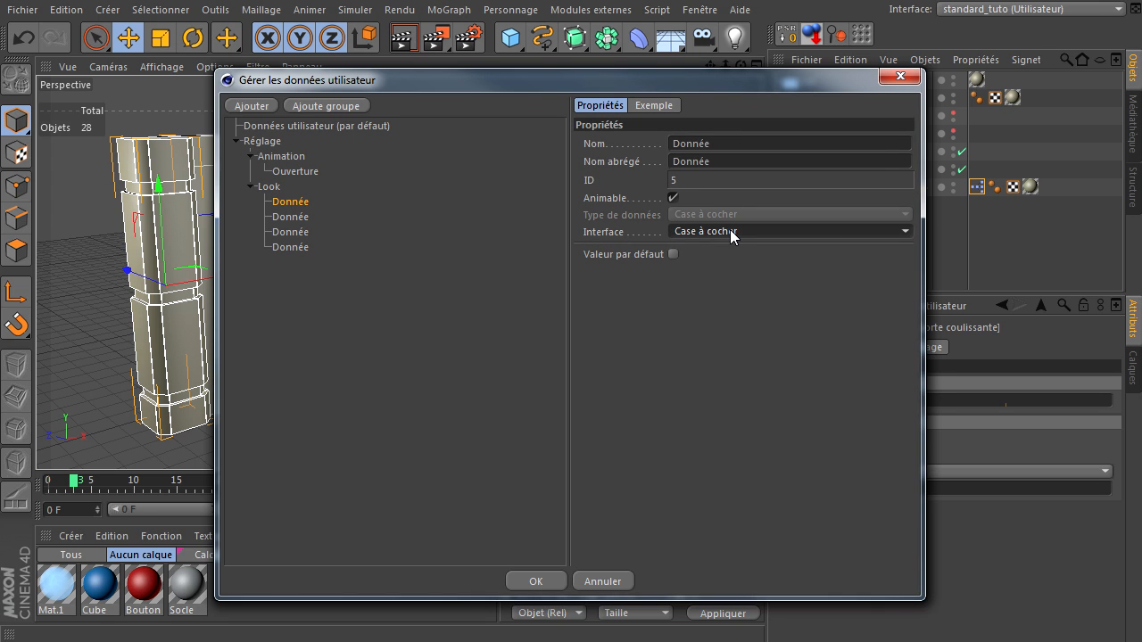
left_click(733, 233)
left_click(279, 217)
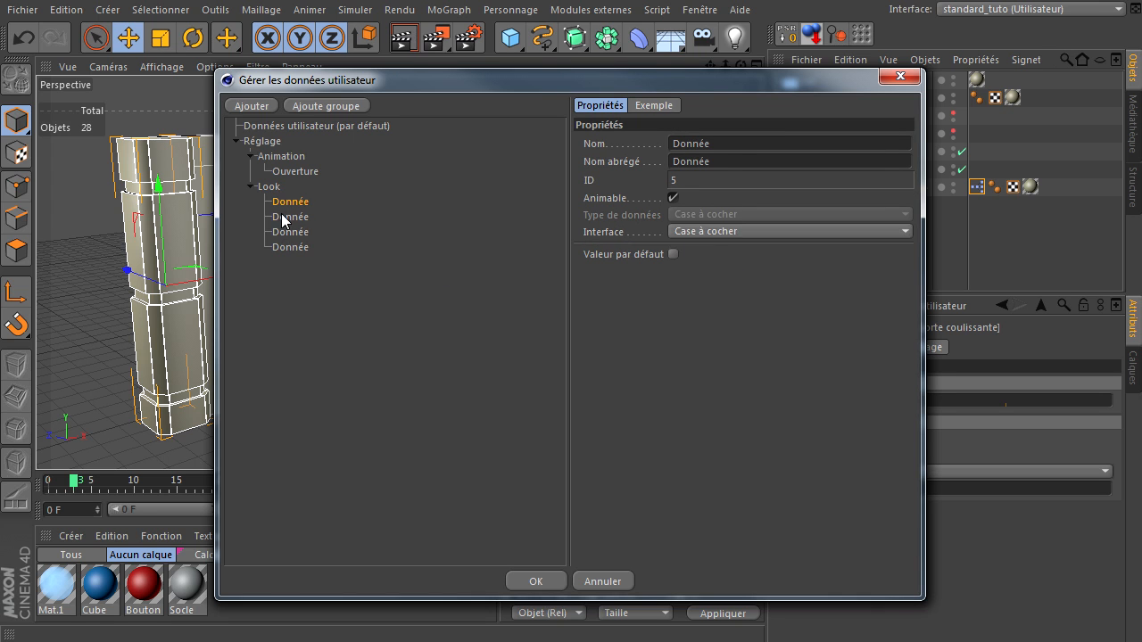
left_click(282, 233)
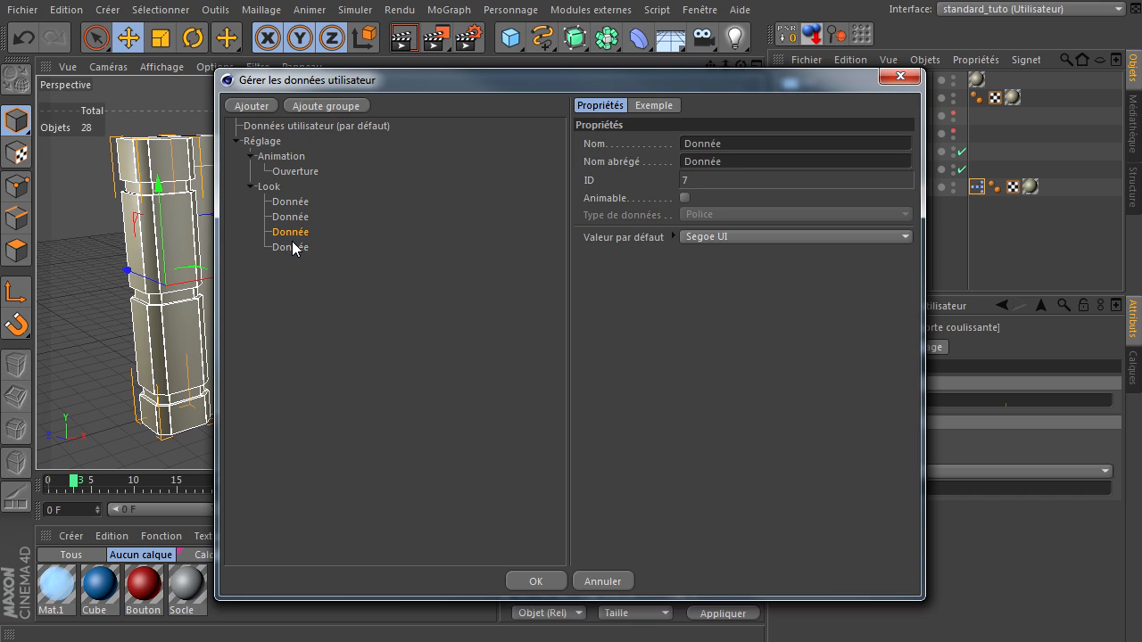
left_click(290, 246)
Step: Try the Texte dynamique multi-lignes and Texte statique interfaces on the fourth Look entry, and return it to Texte dynamique
left_click(748, 232)
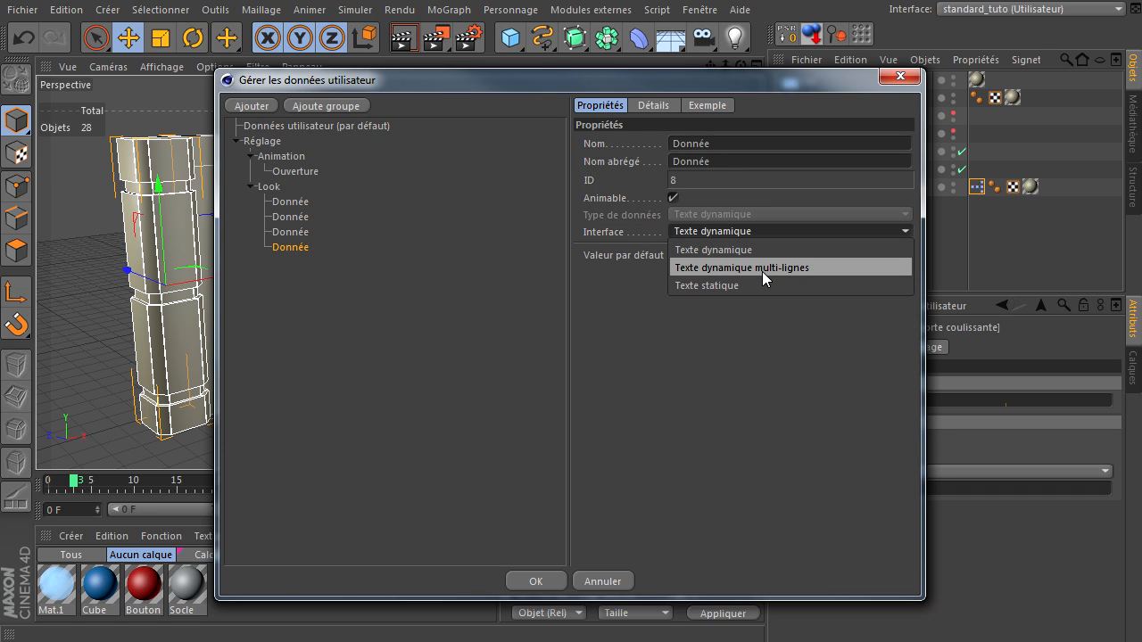
left_click(763, 268)
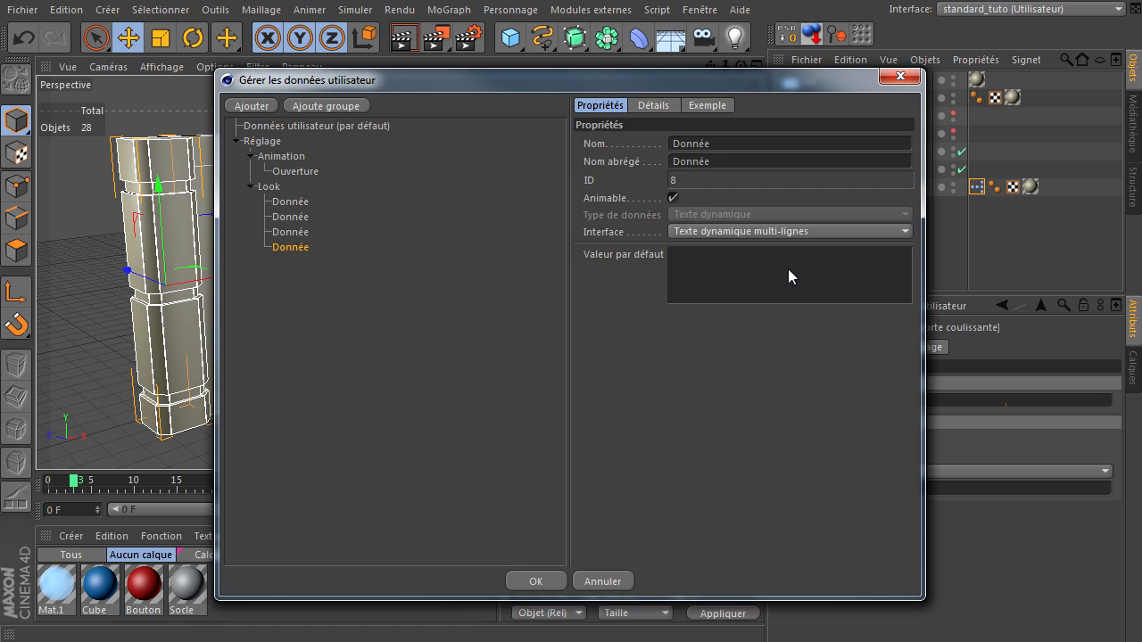
left_click(773, 231)
left_click(759, 285)
left_click(770, 231)
left_click(771, 250)
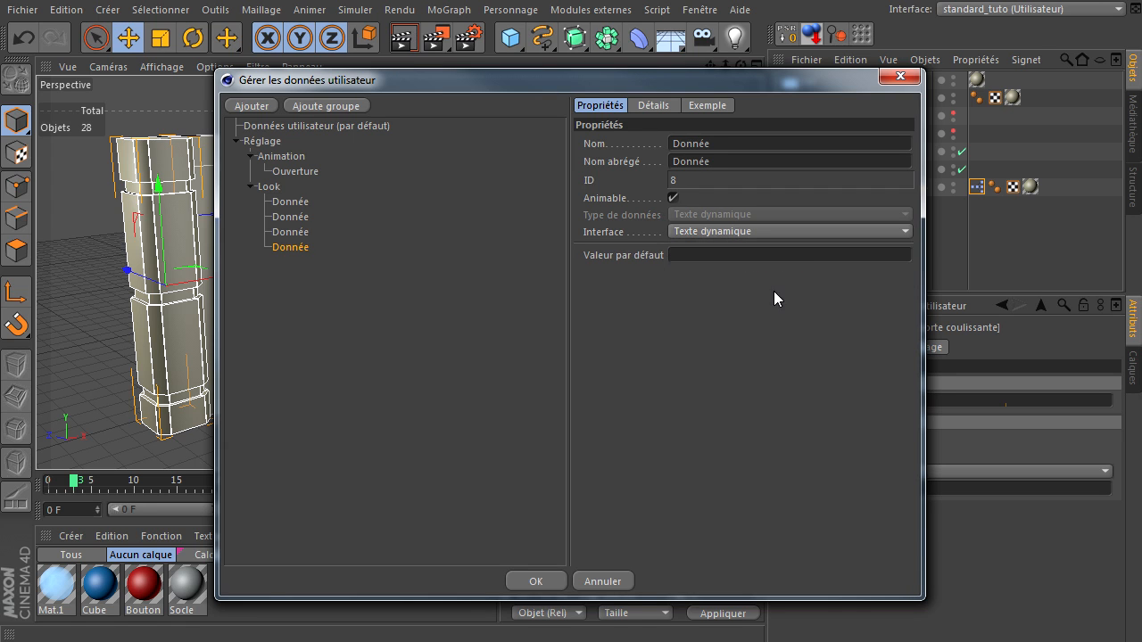
Step: Add a fifth entry to the Look group and try the Latitude/Longitude and Curseur uniquement interfaces, setting the default slider to about 26 %
left_click(270, 190)
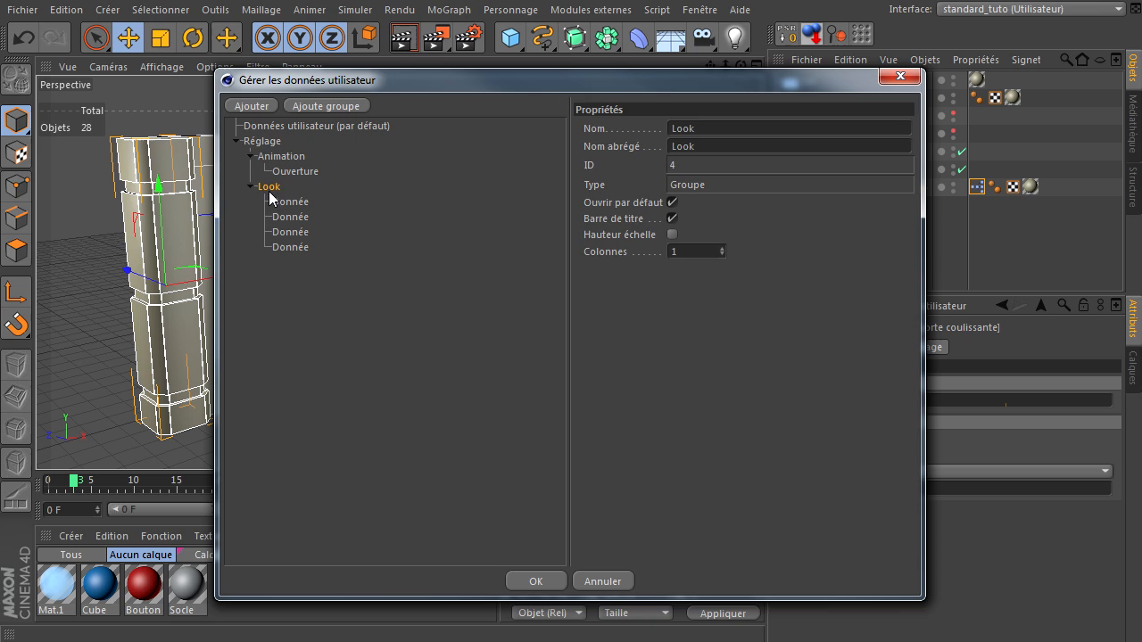
left_click(251, 106)
left_click(737, 231)
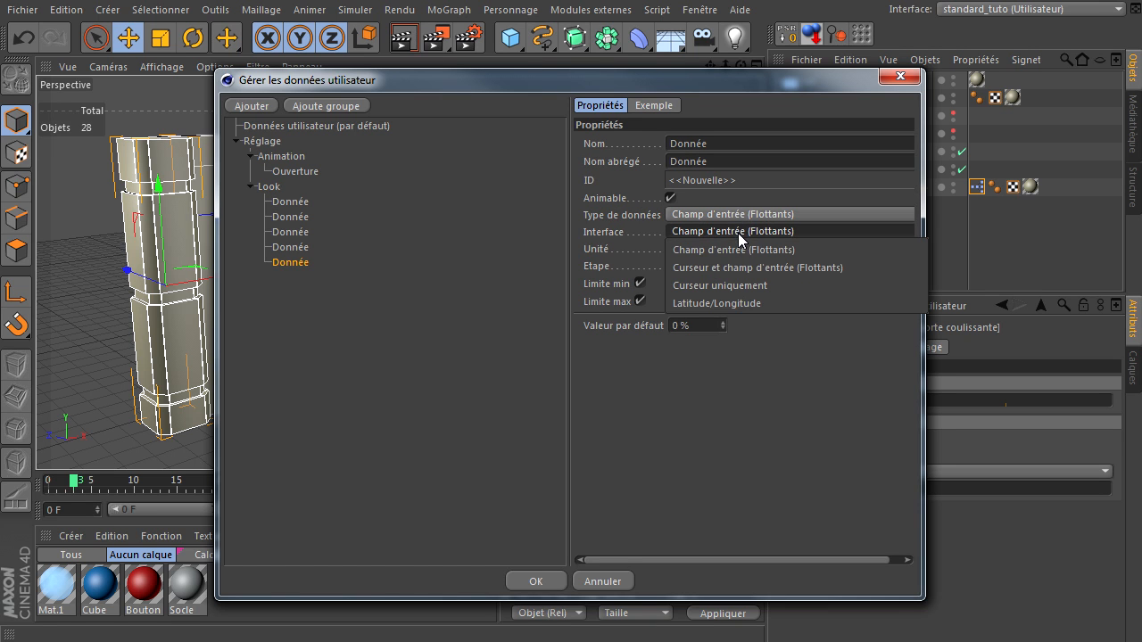
left_click(754, 304)
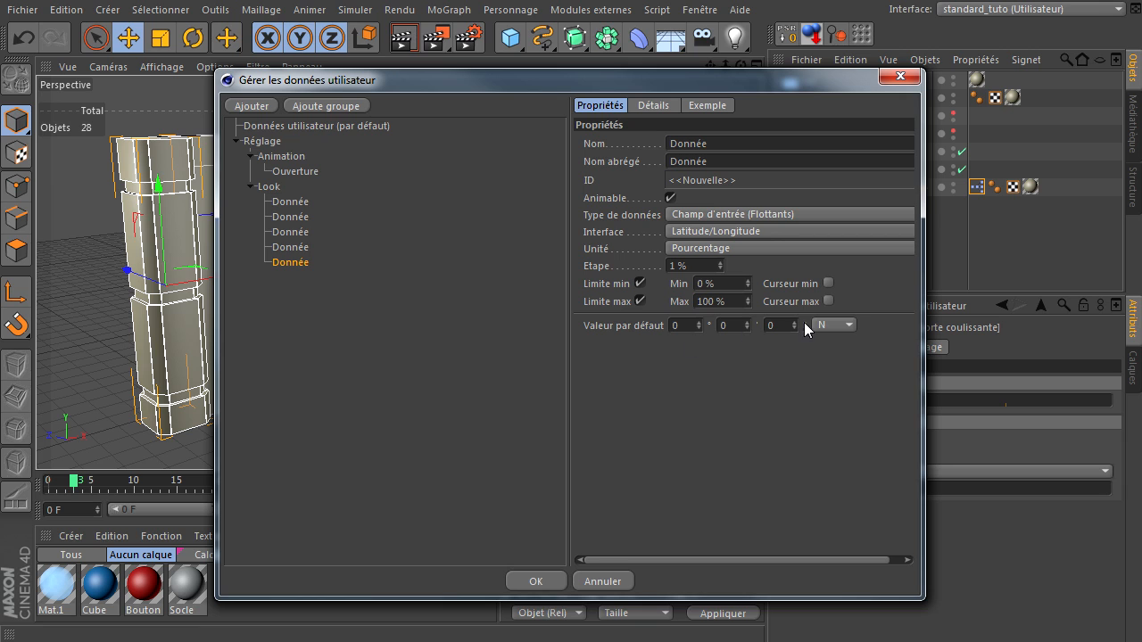
left_click(747, 233)
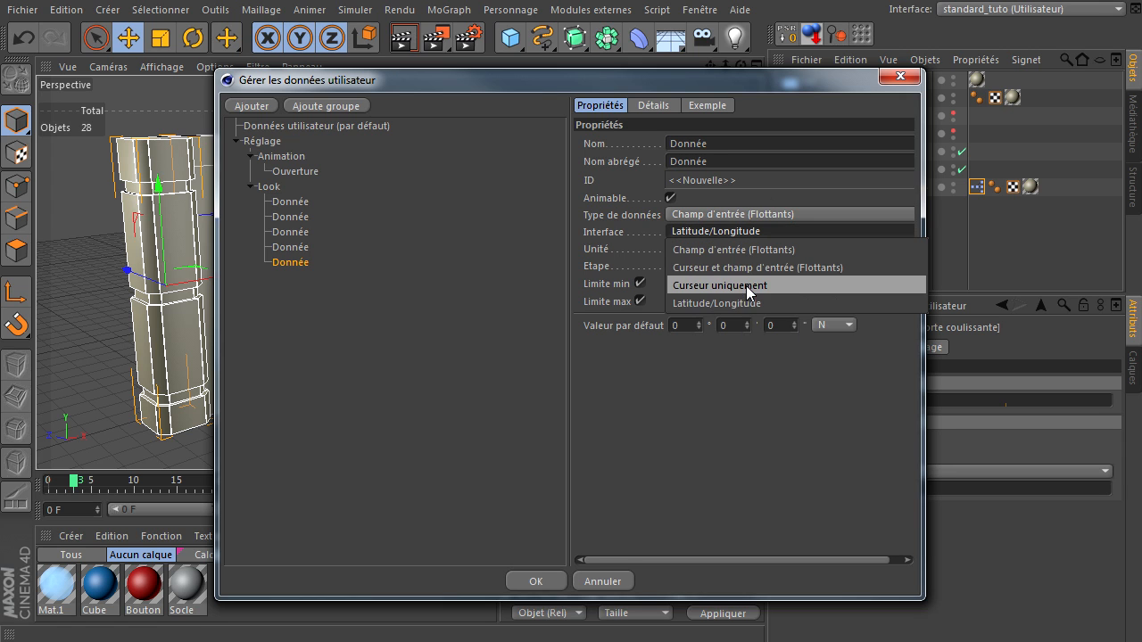
left_click(746, 286)
left_click_drag(683, 319, 735, 329)
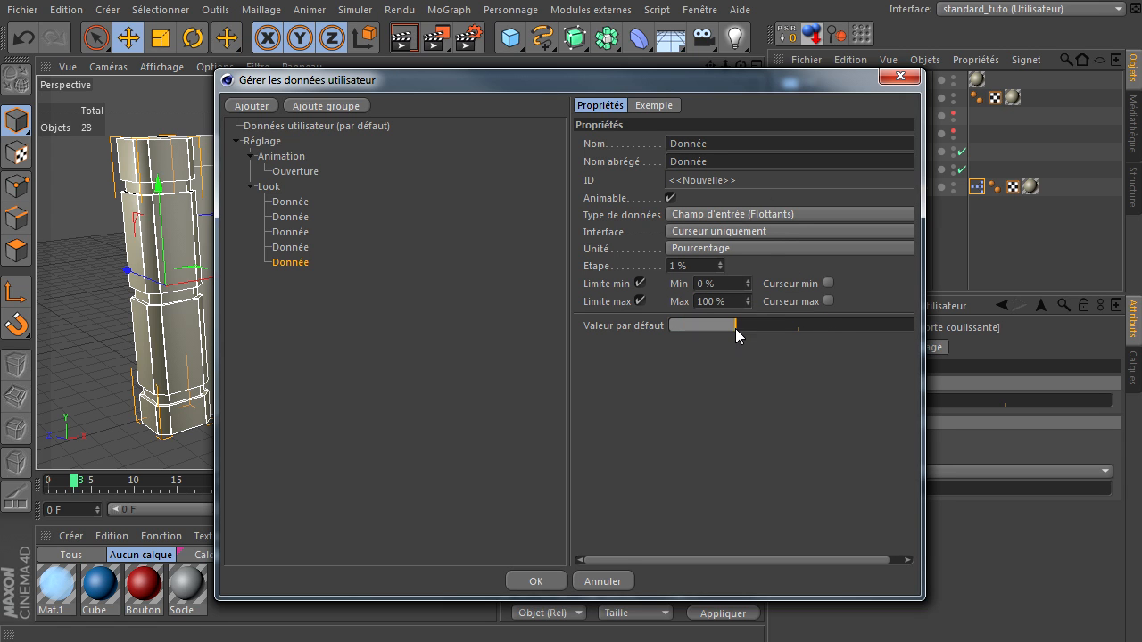
Step: Try the Curseur et champ d'entrée (Flottants) interface on the fifth entry, and switch it to Champ d'entrée (Flottants)
left_click(767, 228)
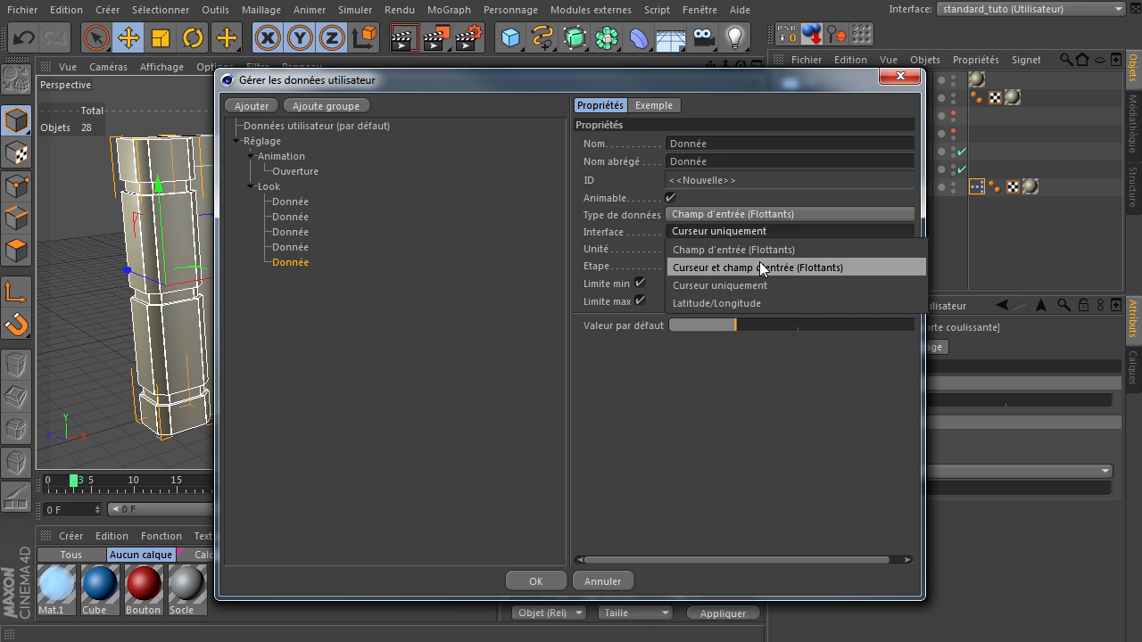
left_click(763, 268)
left_click(817, 234)
left_click(815, 264)
left_click(816, 236)
left_click(812, 250)
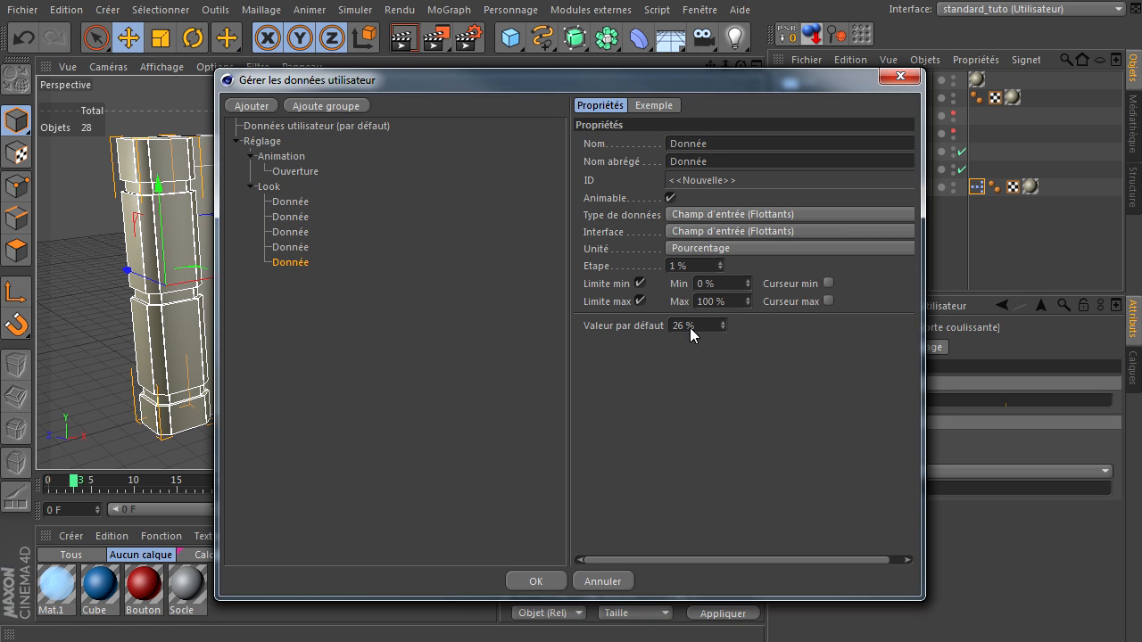
Step: Set the fifth entry to type Vecteur with the Champ vectoriel 2D interface and a default of about X 187, Y 360
left_click(778, 214)
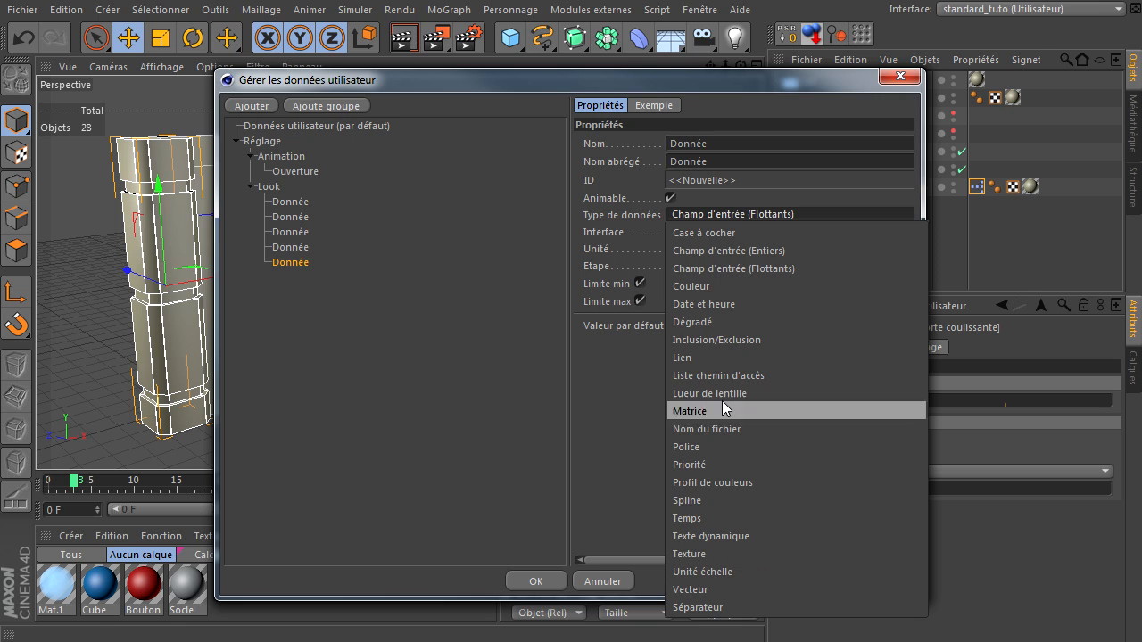
left_click(718, 590)
left_click(789, 231)
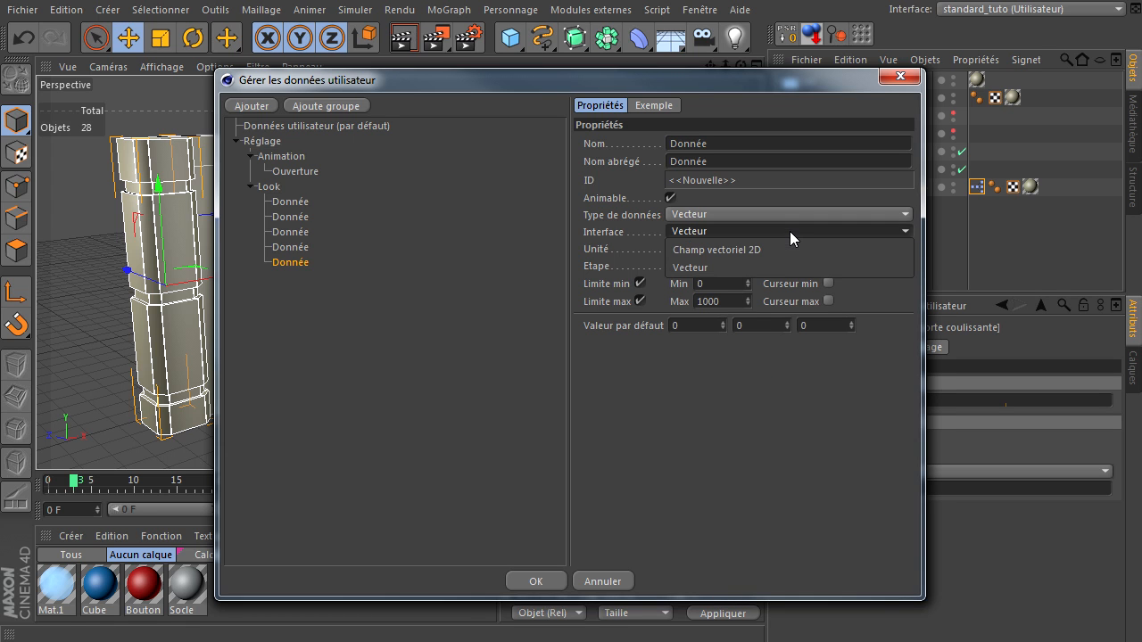
left_click(783, 250)
mouse_move(689, 370)
left_mouse_down()
mouse_move(687, 349)
mouse_move(680, 360)
left_mouse_up()
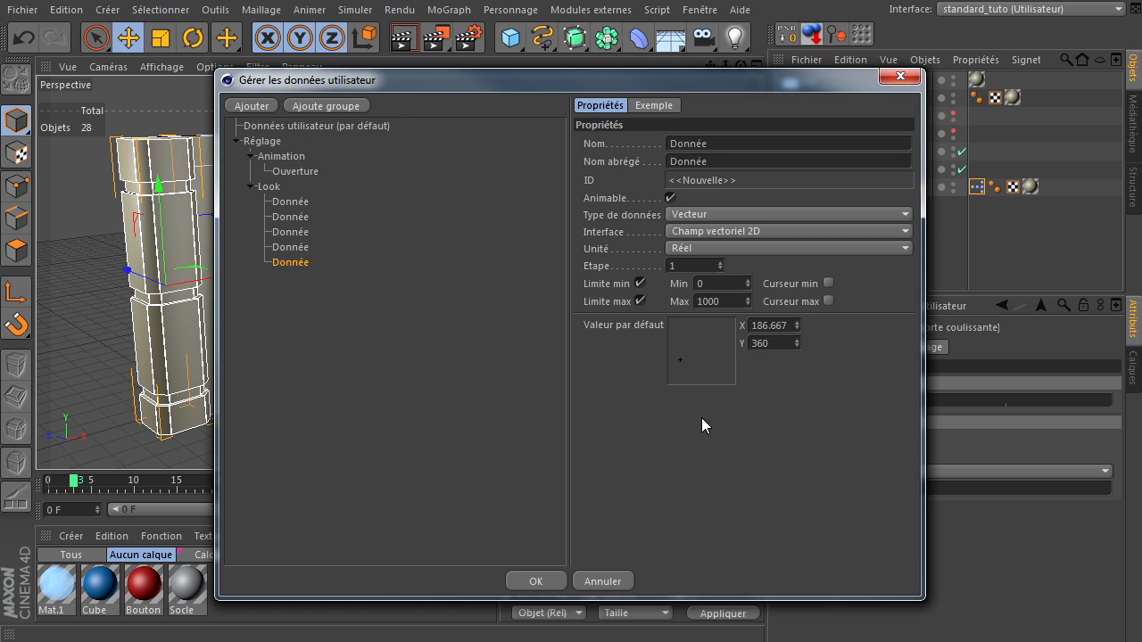
Step: Delete the Look and Animation groups, keeping Ouverture directly under Réglage, and apply the user data changes
left_click(265, 189)
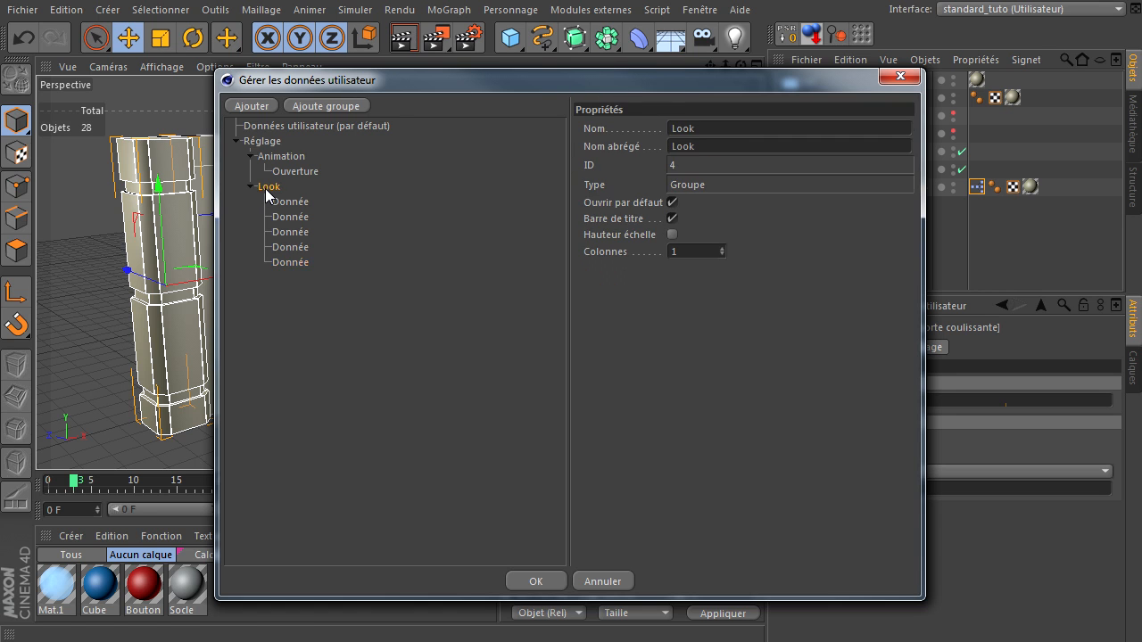
key("Delete")
left_click_drag(286, 156, 285, 144)
left_click(288, 172)
key("Delete")
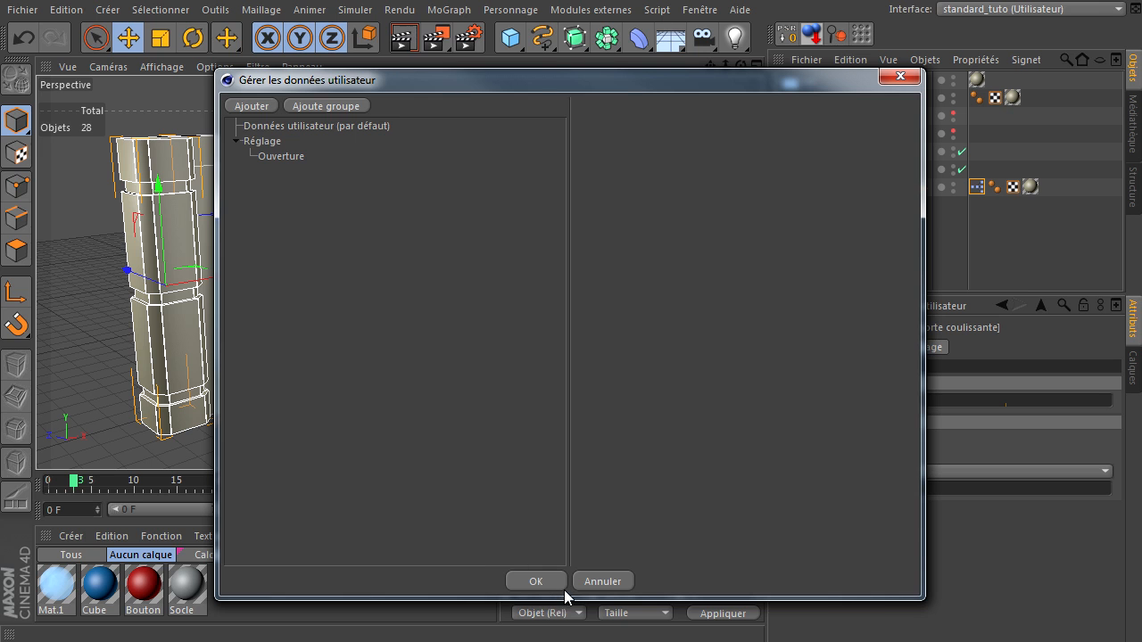
left_click(536, 582)
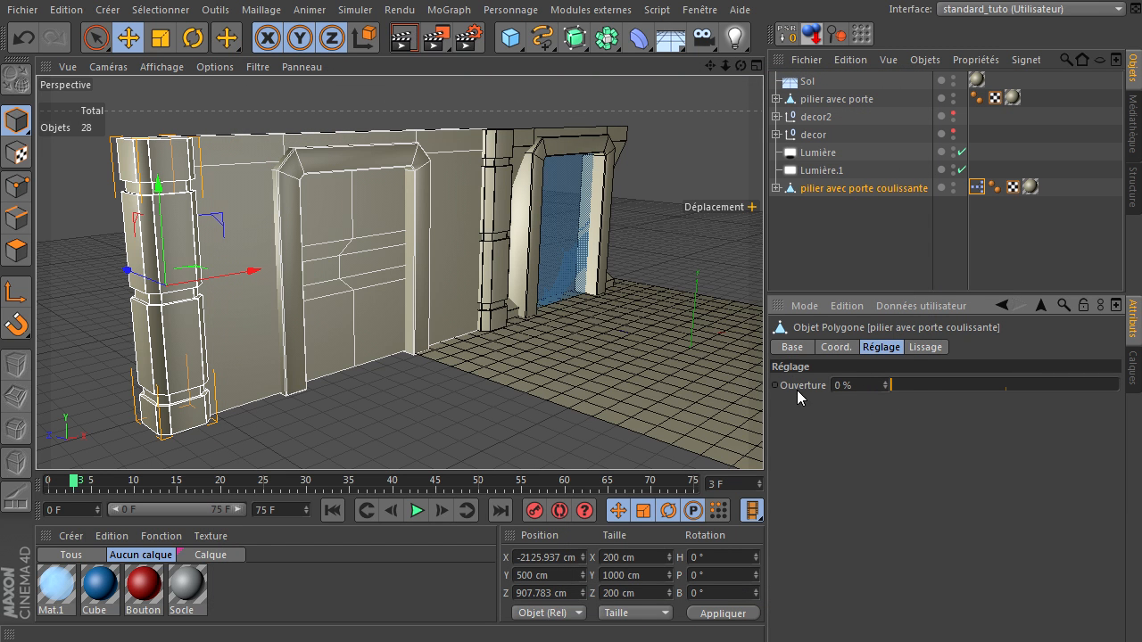
left_click_drag(906, 386, 813, 386)
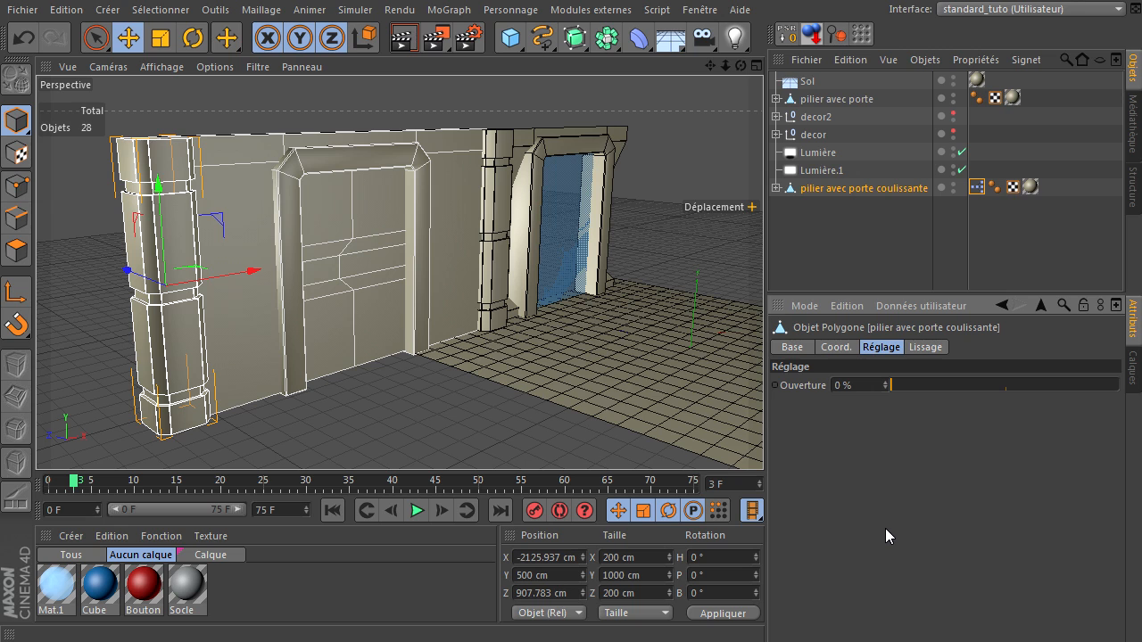